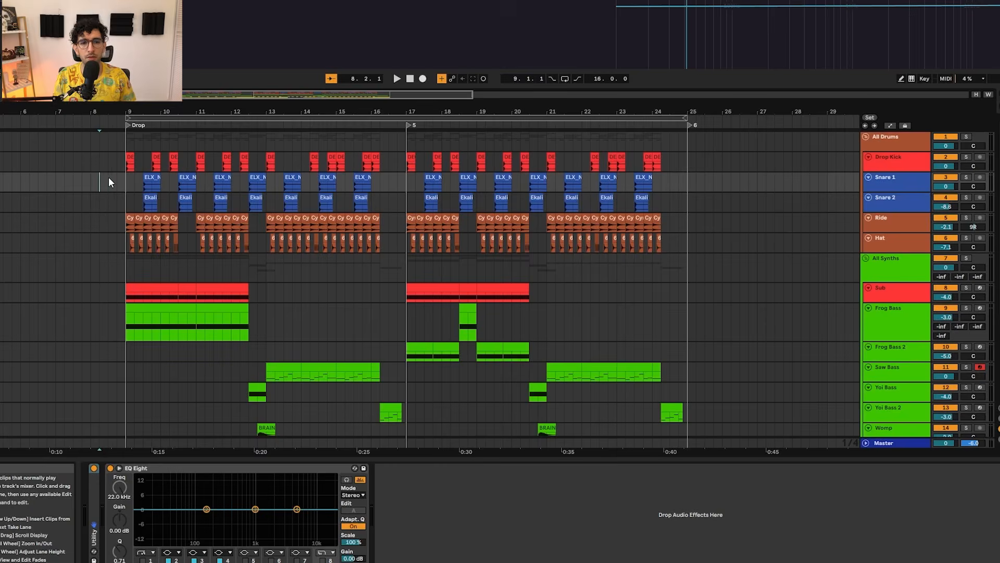
Look through the All Drums, All Synths and All Fills track groups across the drop arrangement
scroll(109, 177, "up", 3)
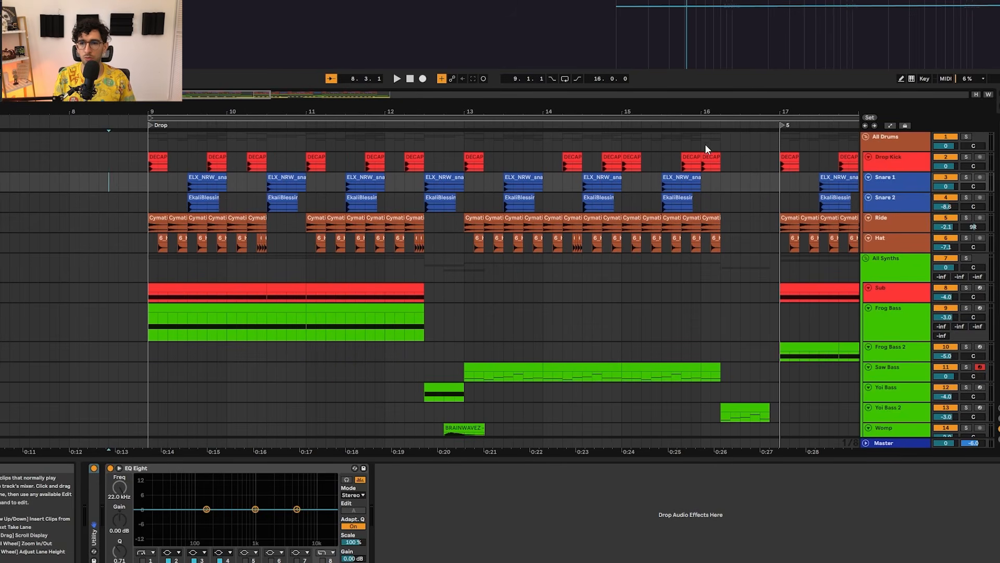
left_click(895, 145)
left_click(897, 276)
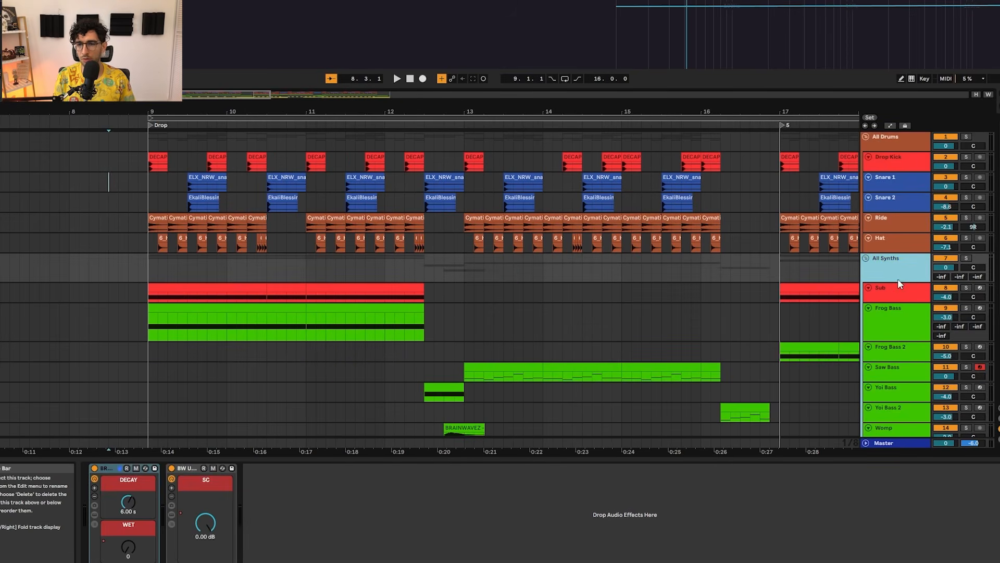
scroll(886, 278, "down", 3)
left_click(887, 319)
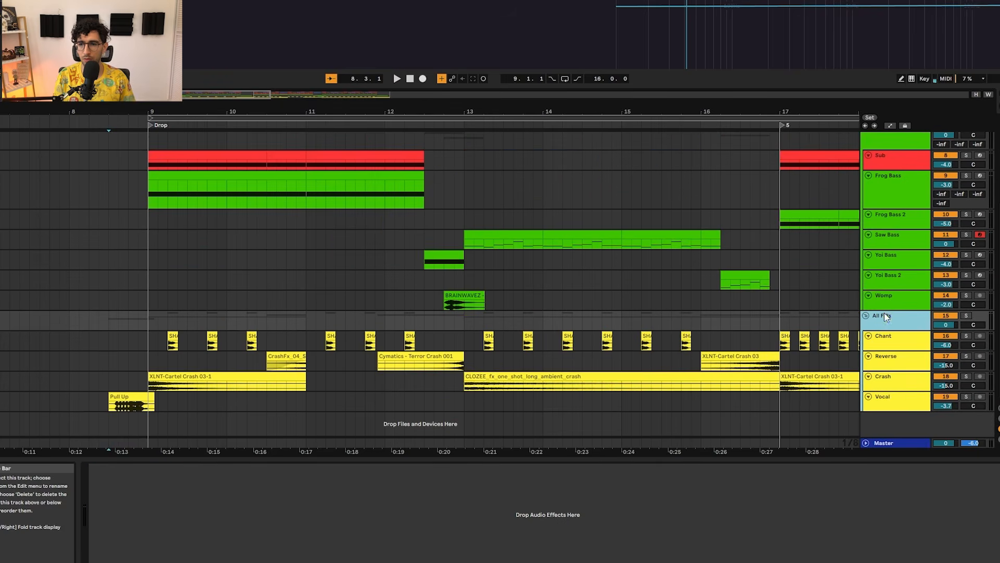
scroll(886, 313, "up", 3)
Solo the All Drums group and play the drop's drum pattern
left_click(897, 142)
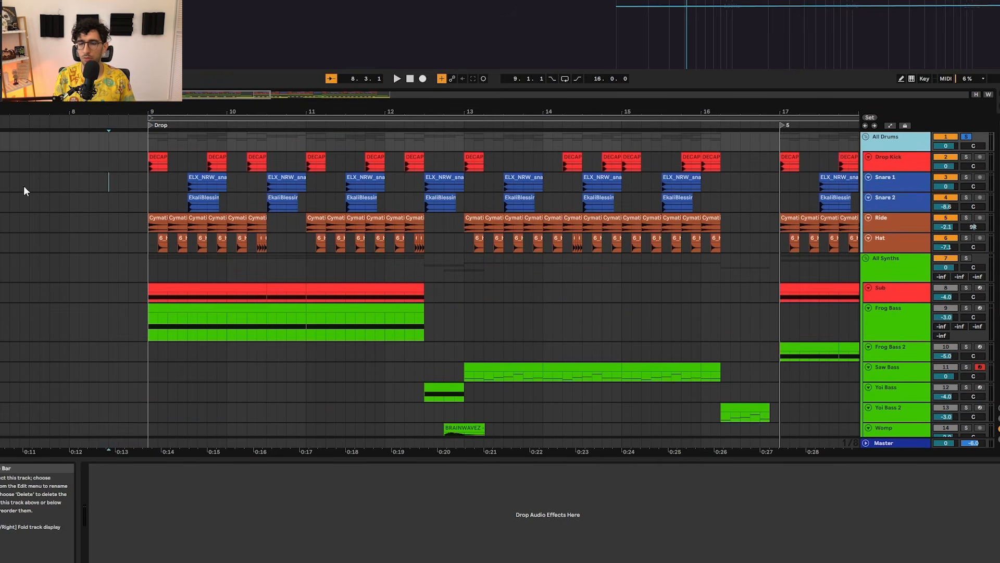
key("space")
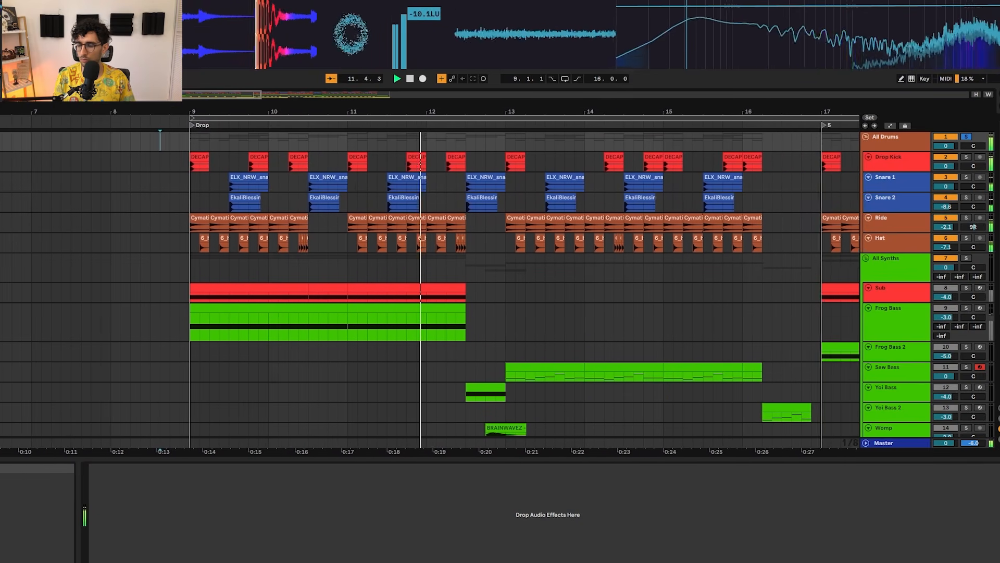
key("space")
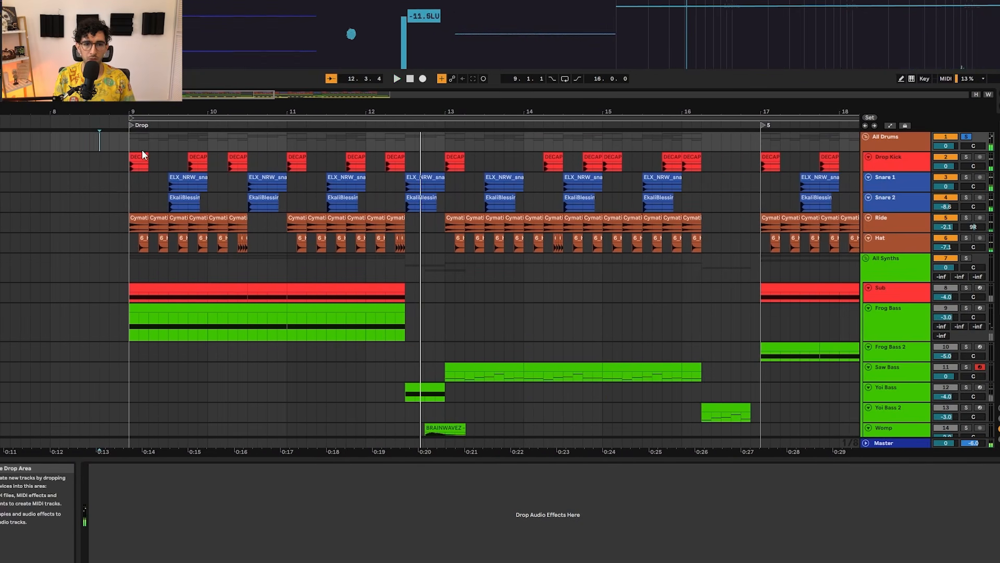
Solo the Drop Kick track and play it from its first clip at bar 9
left_click(134, 156)
key("space")
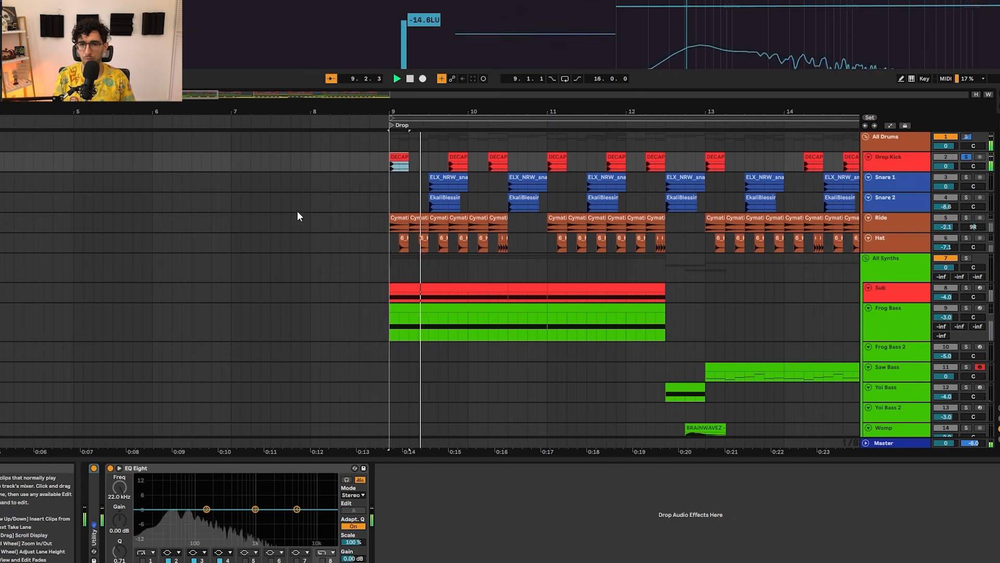
scroll(415, 207, "up", 5)
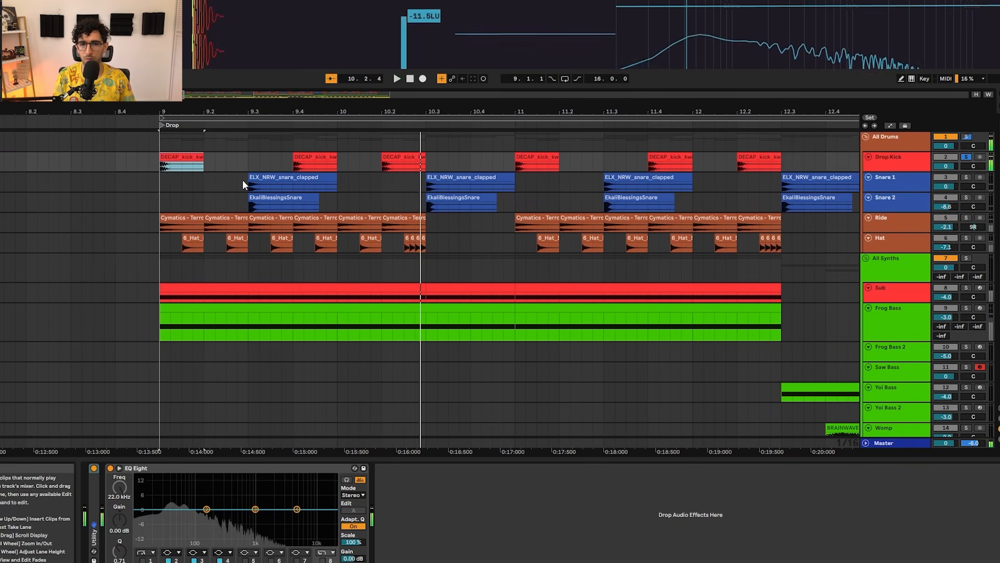
key("space")
Solo the Snare 1 track and play its first clip at the start of the drop
left_click(272, 178)
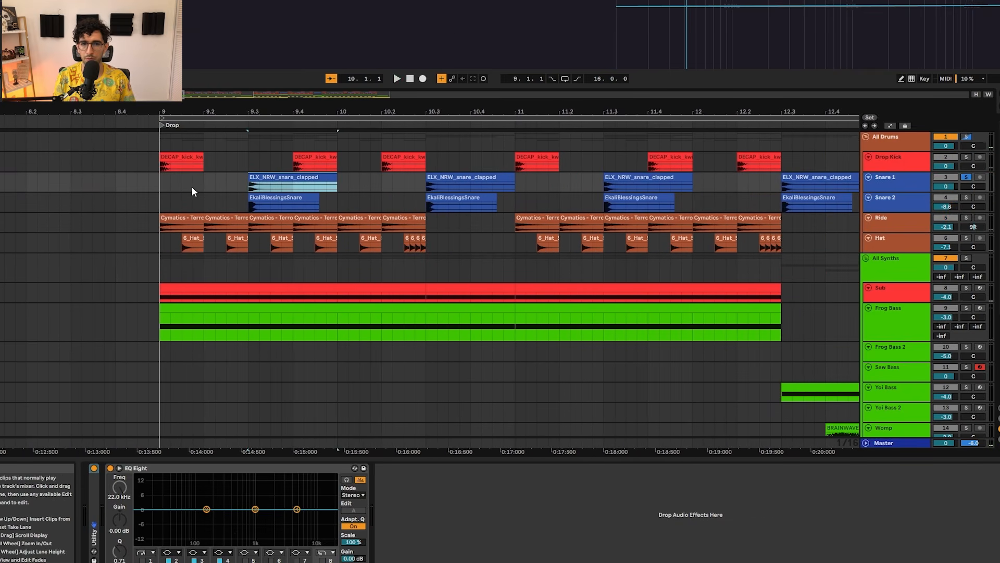
key("space")
key("space")
Solo Snare 2 and play its first clip, and play it again with Snare 1 soloed too
left_click(352, 198)
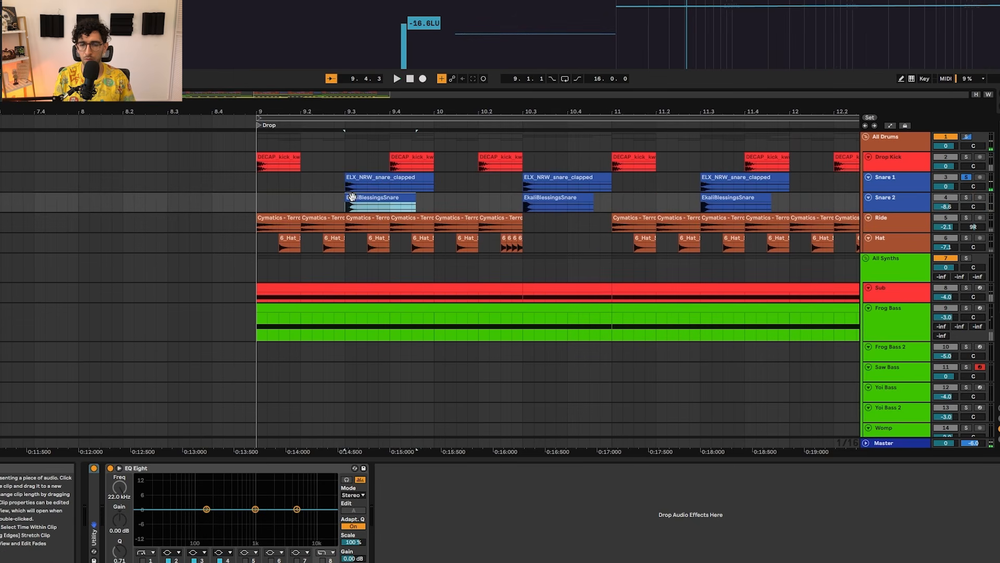
key("s")
key("space")
key("space")
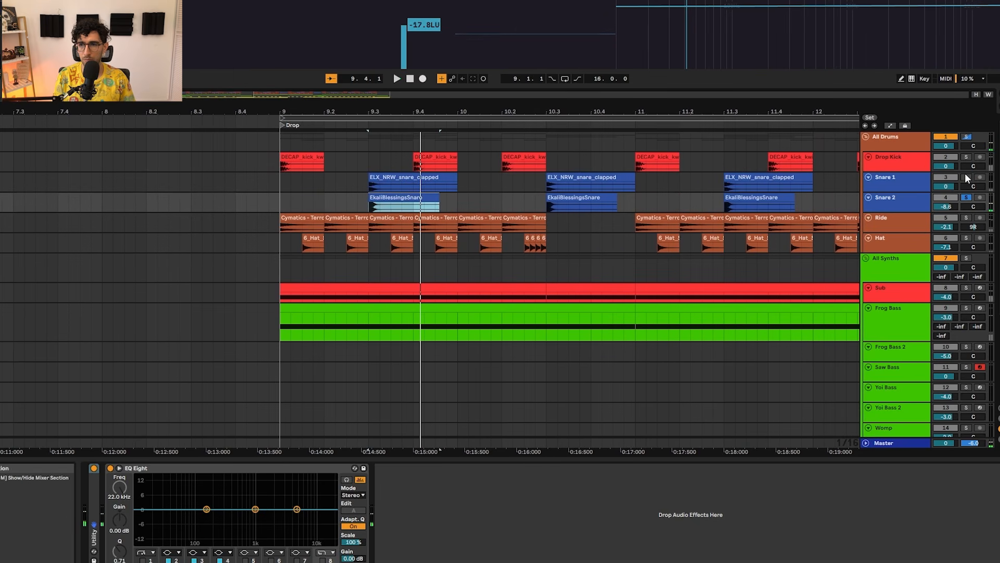
left_click(966, 177)
key("space")
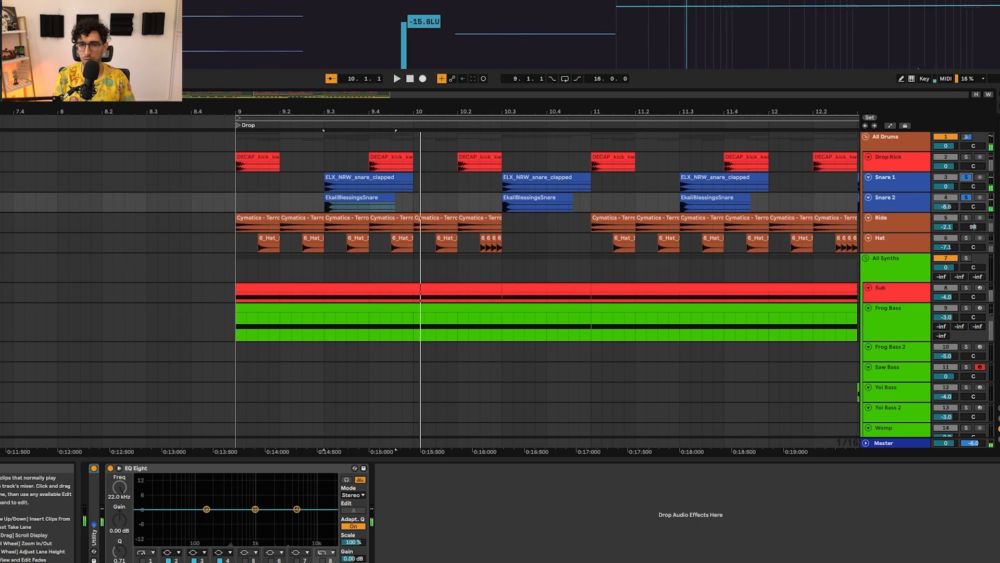
Solo the Ride track and play it from its first clip at bar 9
left_click(242, 218)
key("s")
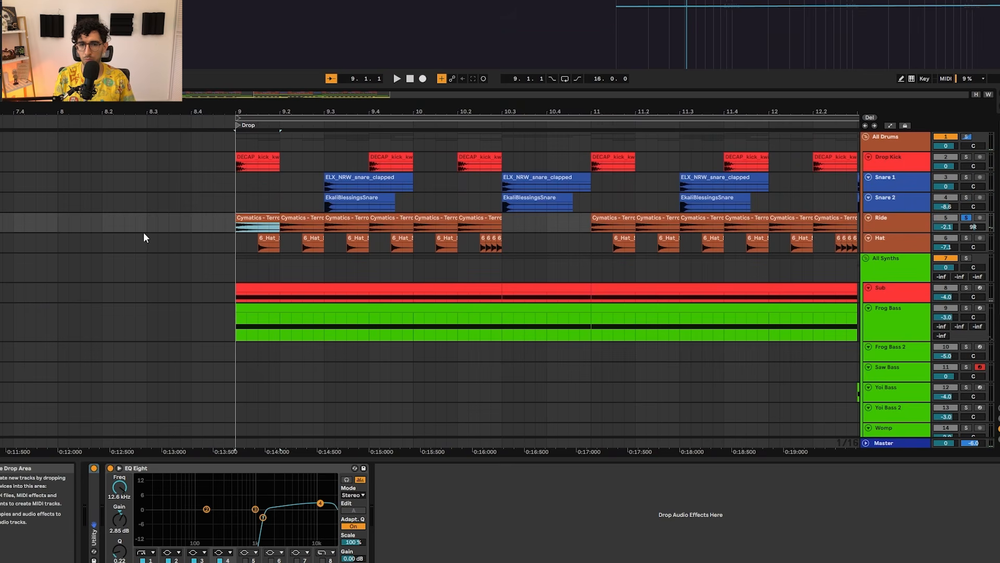
key("space")
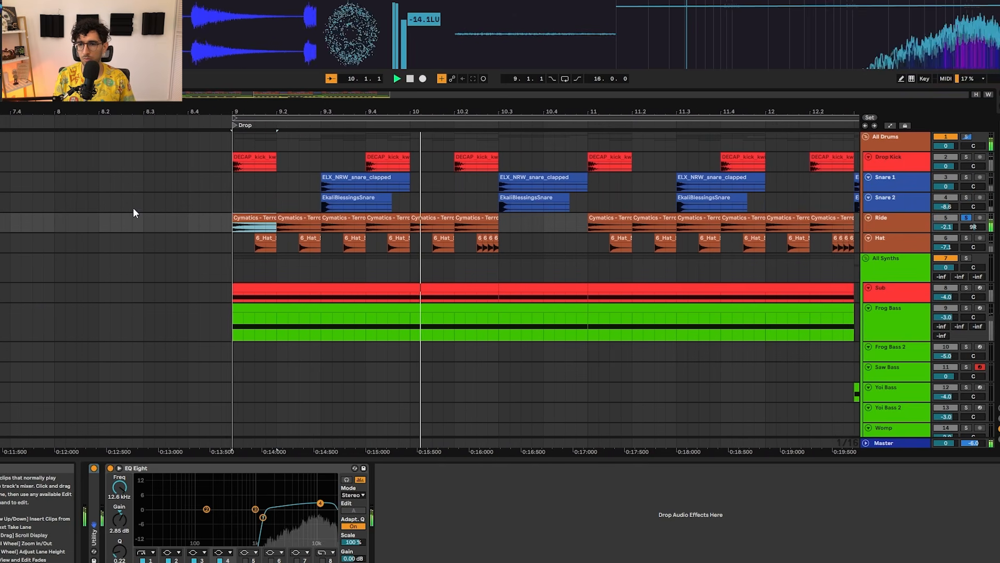
key("space")
Solo the Hat track and play it from its first clip in the drop
left_click(191, 243)
key("s")
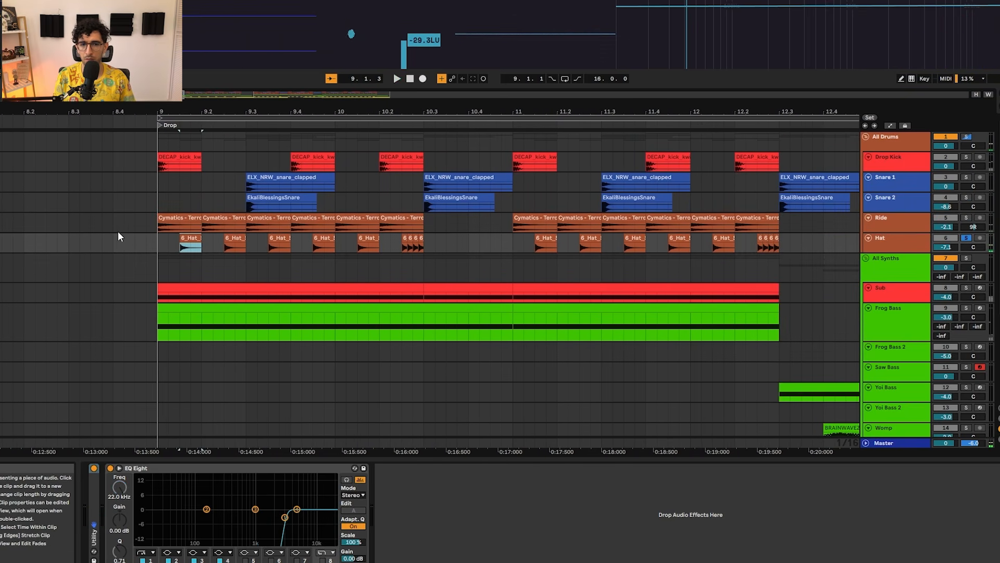
key("space")
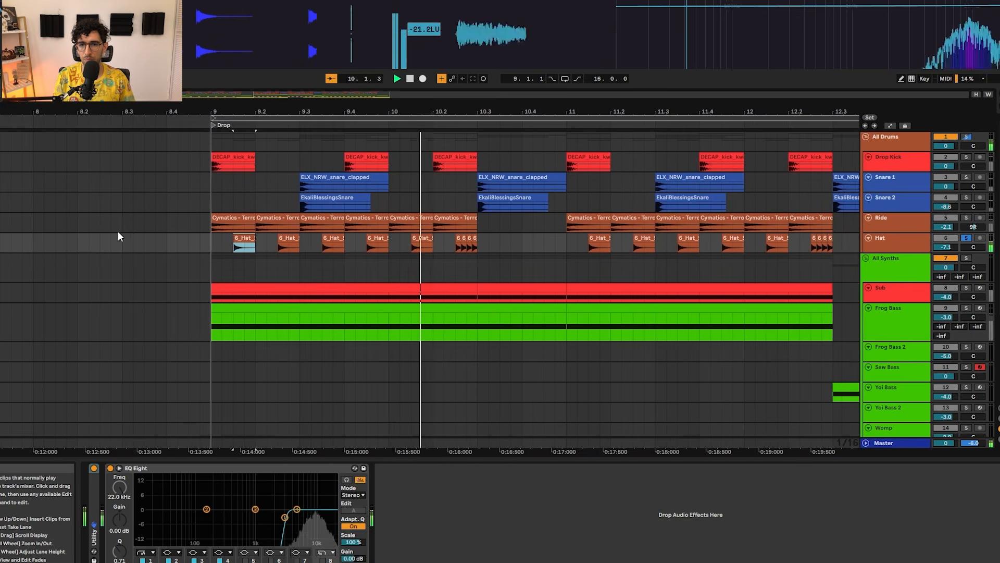
key("space")
Clear the solos, deactivate the Ride and Hat tracks, and play the drop from bar 9 without them
scroll(333, 221, "down", 5)
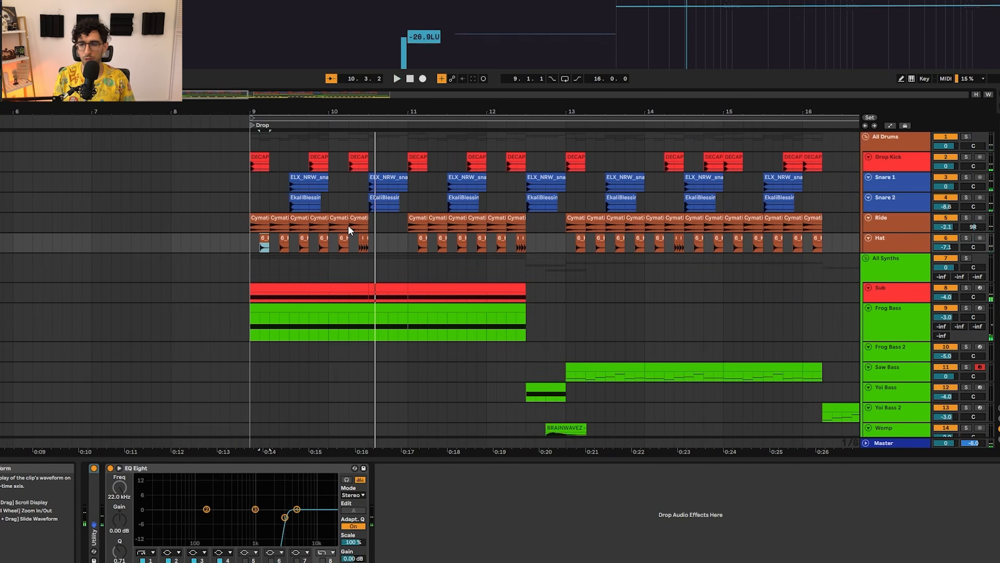
left_click(557, 223)
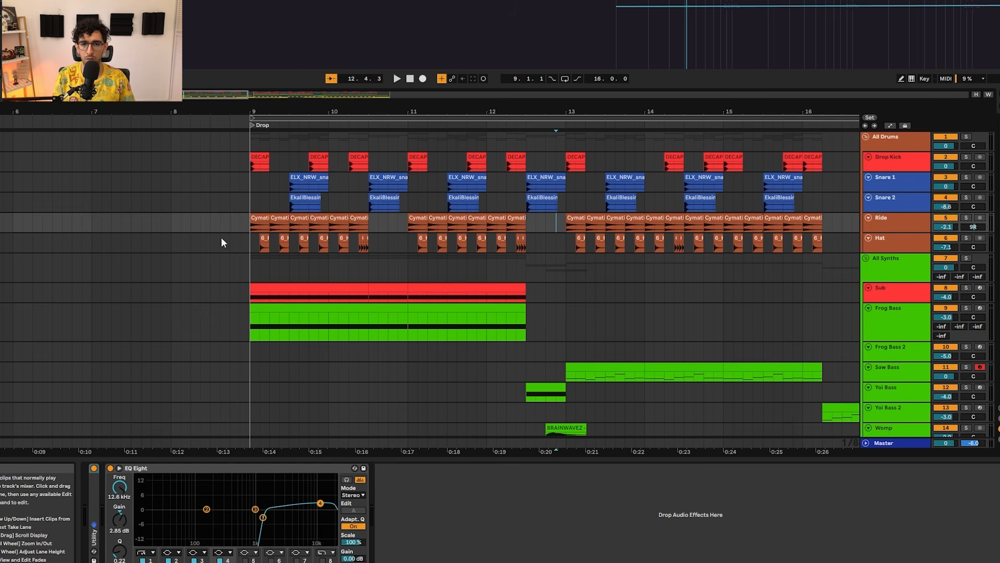
left_click(893, 238)
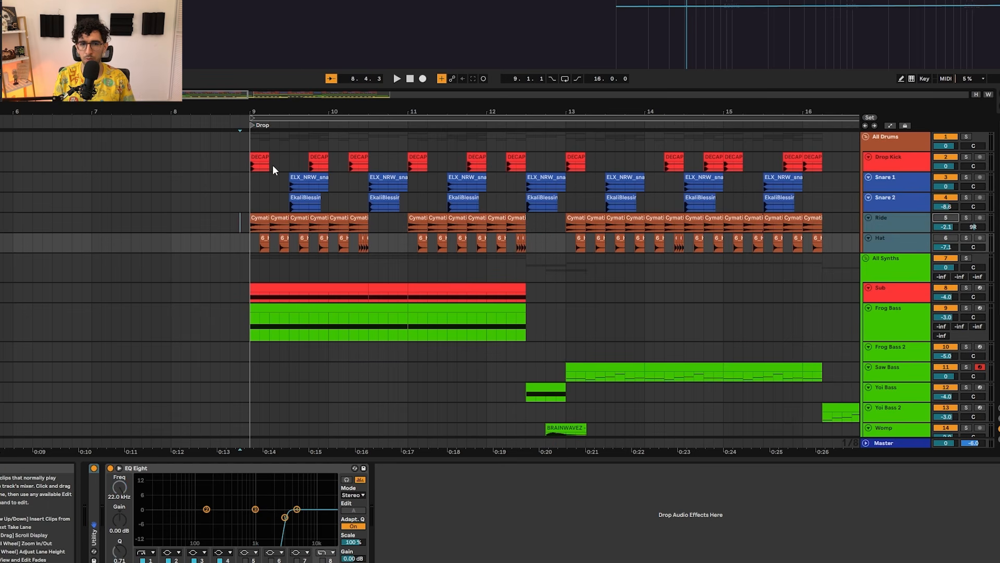
left_click(246, 139)
scroll(240, 163, "down", 3)
scroll(243, 178, "up", 3)
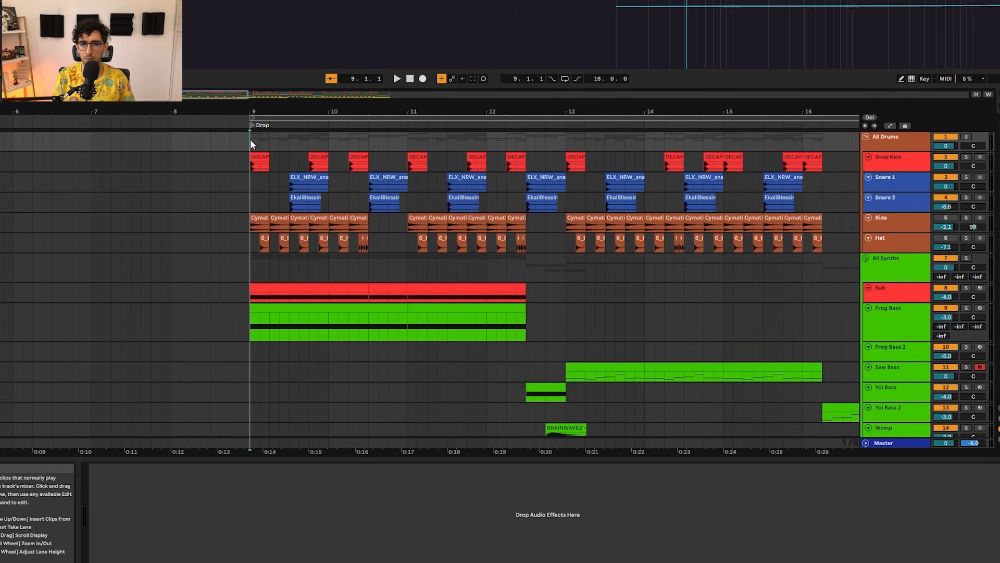
key("space")
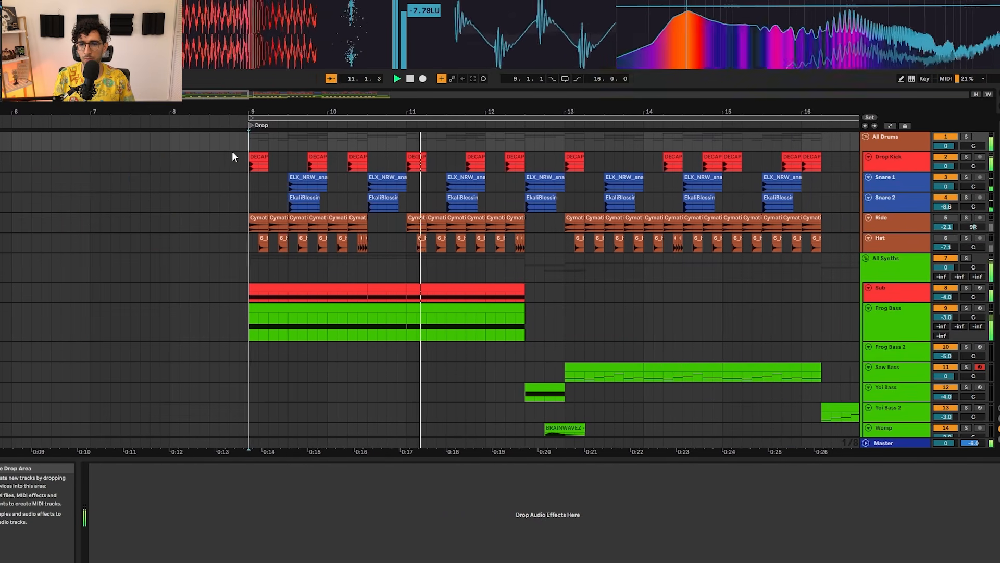
key("space")
Reactivate the Ride and Hat tracks together and play the drop again from bar 9
left_click(961, 242)
left_click(961, 222, "shift")
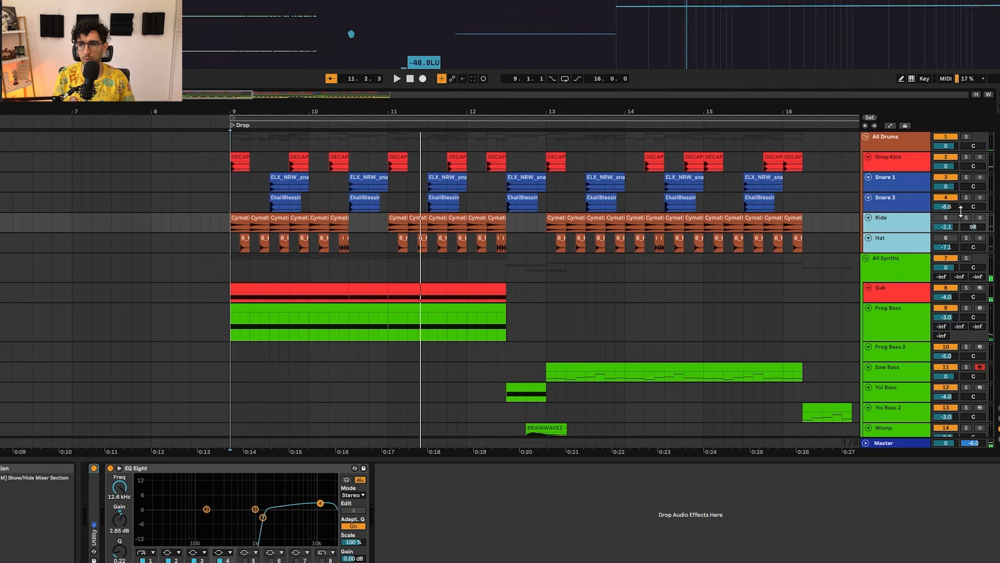
key("space")
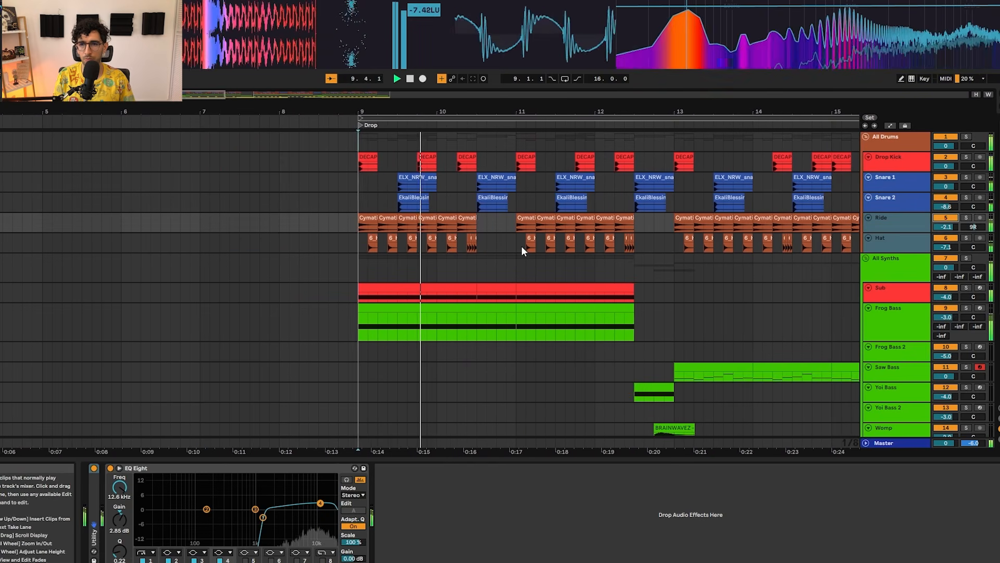
key("space")
Examine the Hat and Ride clips at the start of the drop, selecting the first Ride clip
left_click(314, 237)
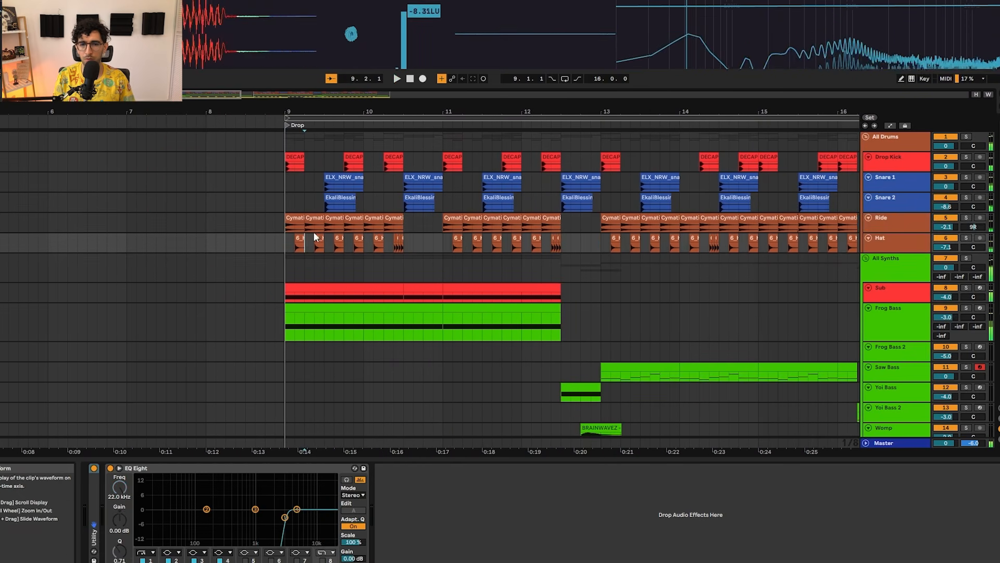
left_click(315, 225)
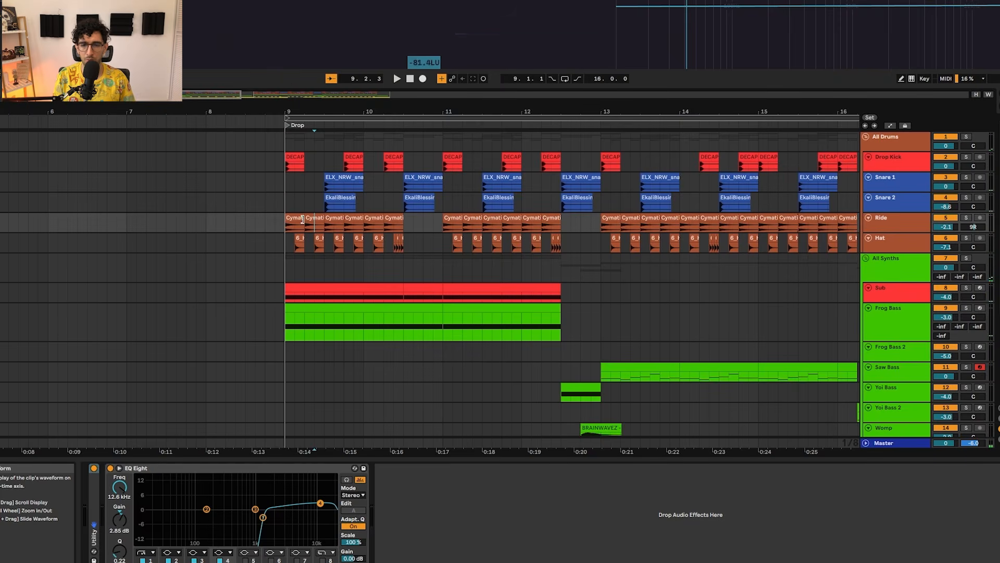
left_click(302, 219)
scroll(302, 218, "up", 2)
scroll(302, 219, "down", 4)
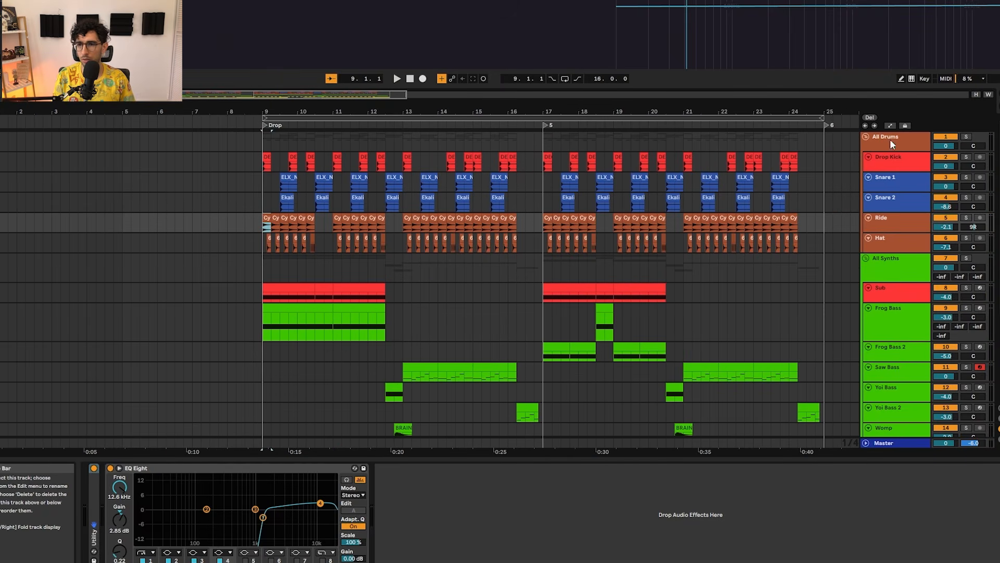
Collapse the All Drums group and select the All Synths group
left_click(867, 137)
left_click(892, 156)
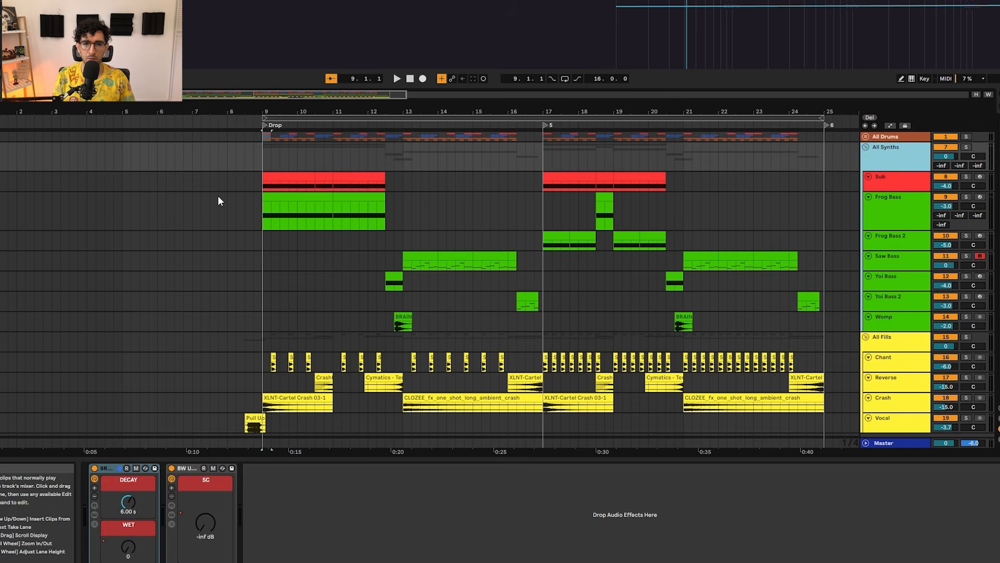
scroll(276, 162, "up", 2)
Show the automation lanes and enlarge the All Synths lane with the BW Utility Sidechain SC envelope displayed
left_click(264, 162)
key("a")
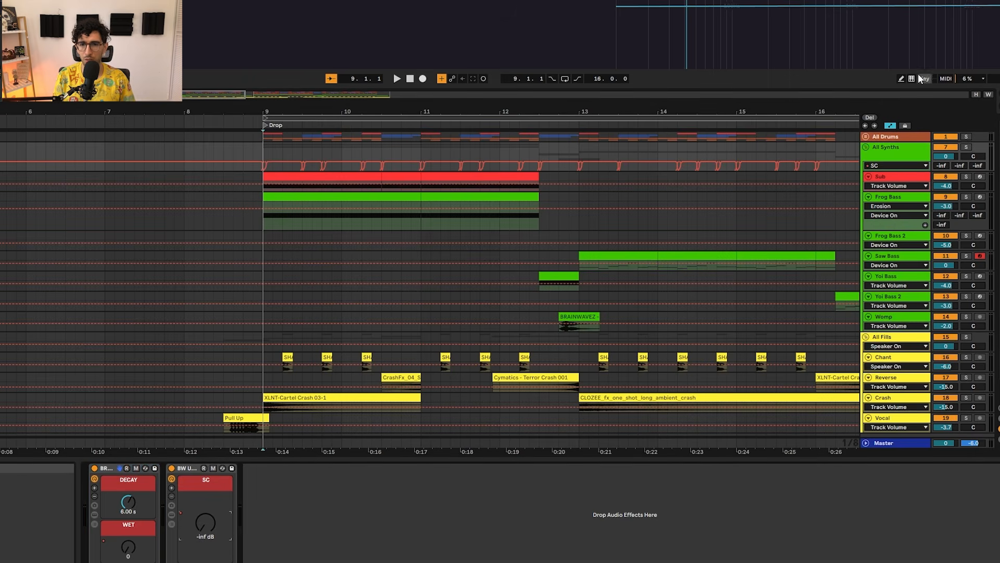
left_click_drag(886, 171, 885, 227)
scroll(312, 179, "up", 3)
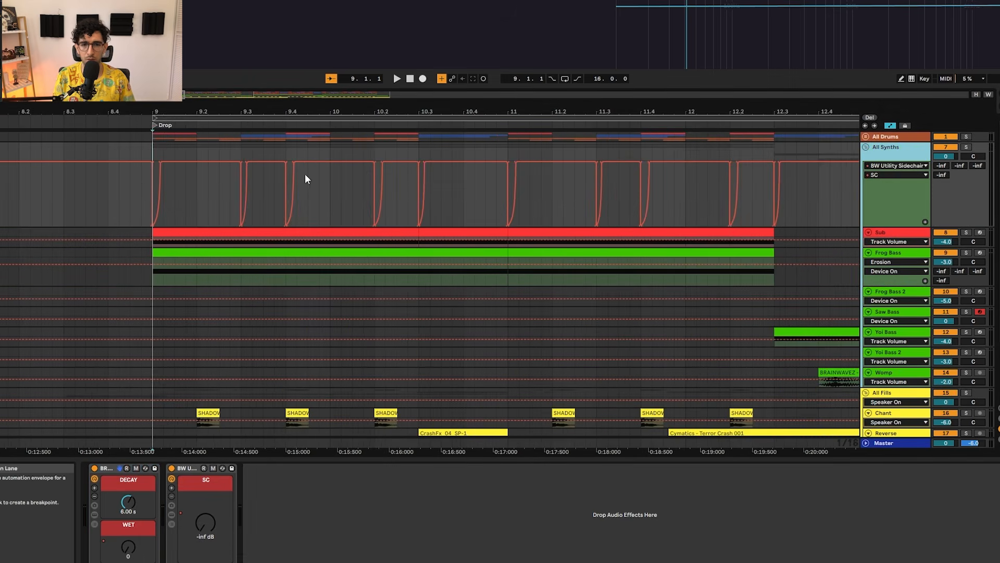
left_click(209, 532)
Solo the All Synths group and play the drop from bar 9 to hear the sidechain volume dips
scroll(154, 211, "up", 3)
key("a")
key("a")
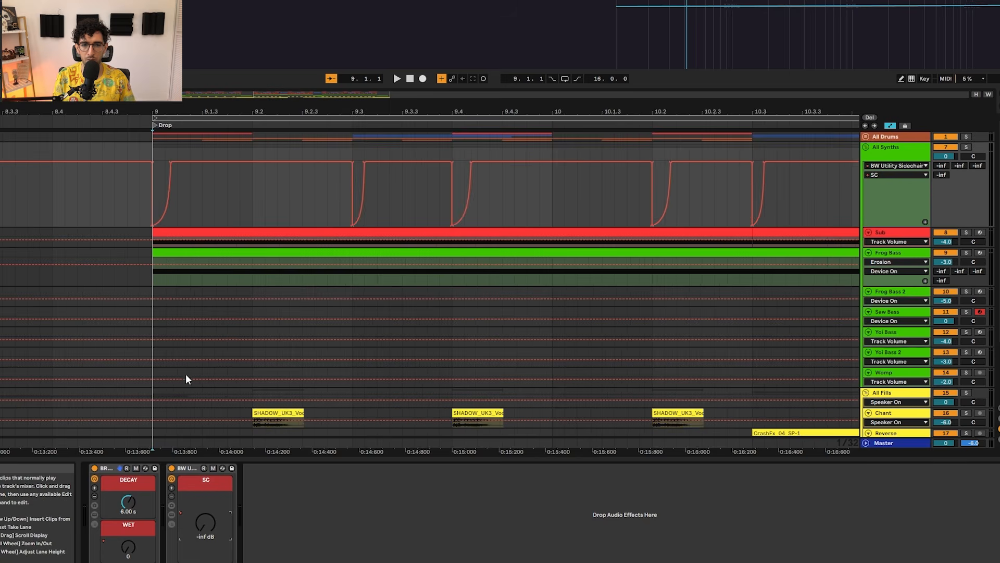
scroll(168, 156, "up", 3)
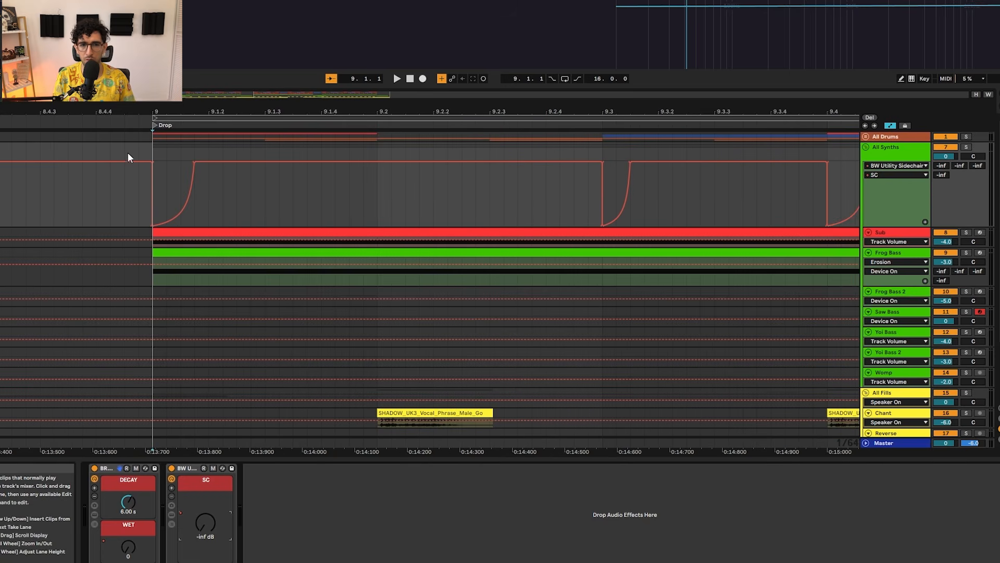
key("space")
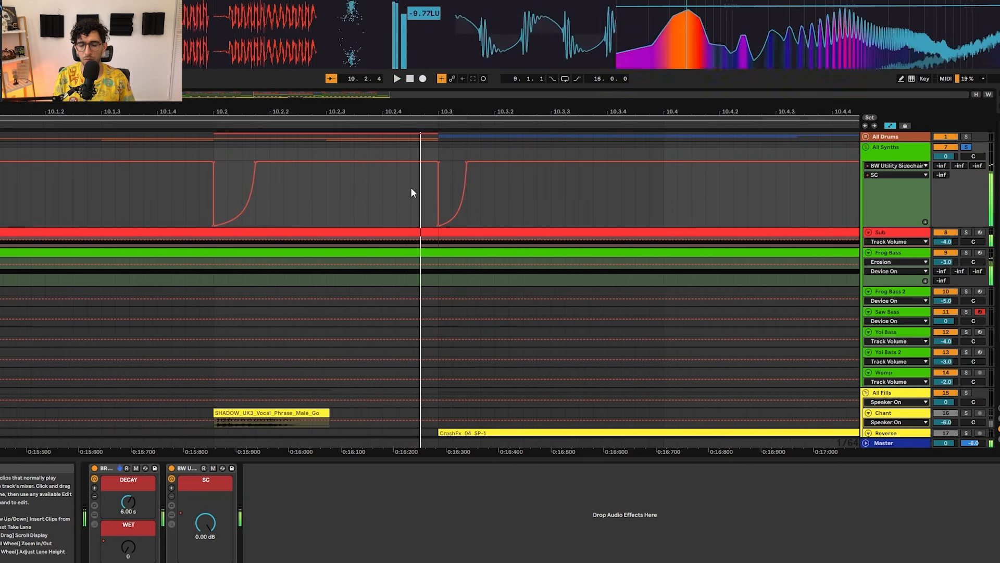
key("space")
Examine the shape of the sidechain automation curve around 10.2 on the All Synths group
scroll(388, 192, "down", 5)
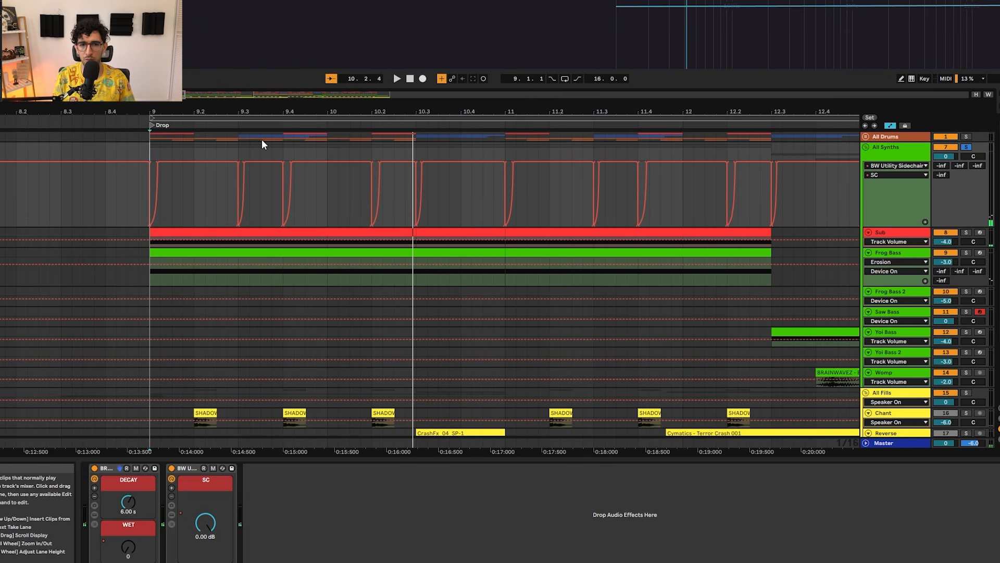
scroll(385, 191, "up", 8)
scroll(568, 258, "down", 6)
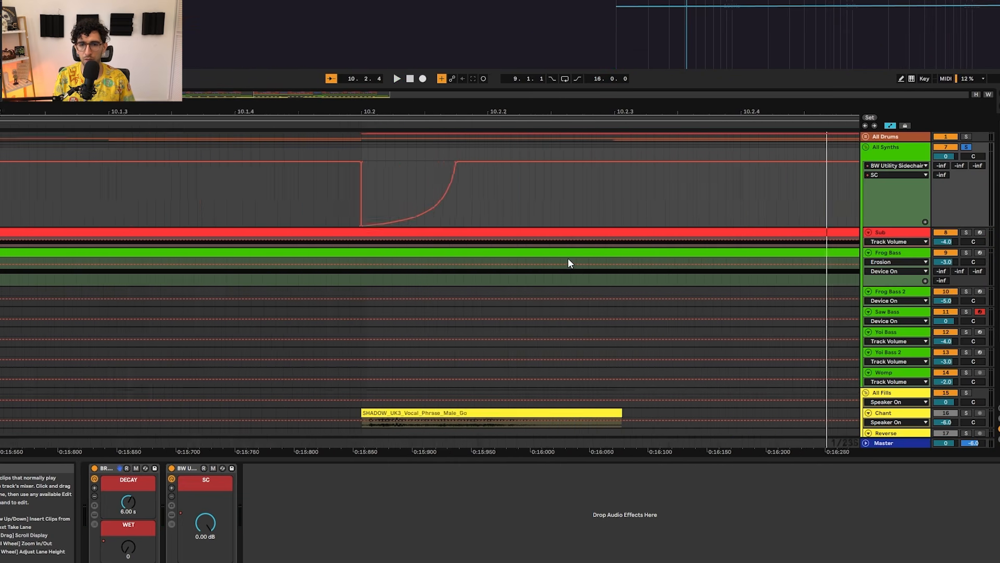
Display the BRAINWAVEZ Reverb WET automation envelope on the All Synths group across the start of the drop
key("a")
key("a")
scroll(209, 251, "down", 5)
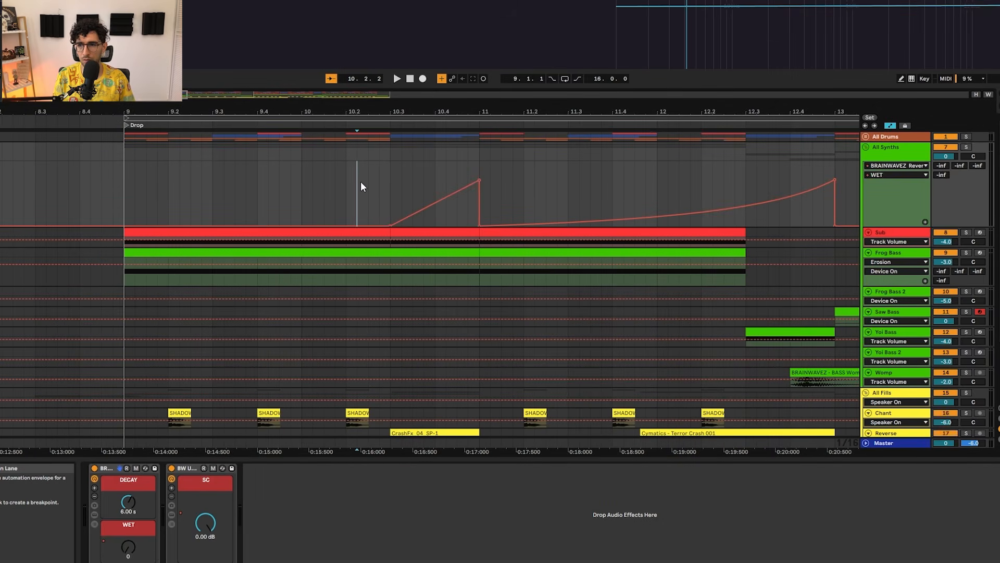
Play the soloed All Synths group from around 10.2 to hear the reverb WET automation
key("space")
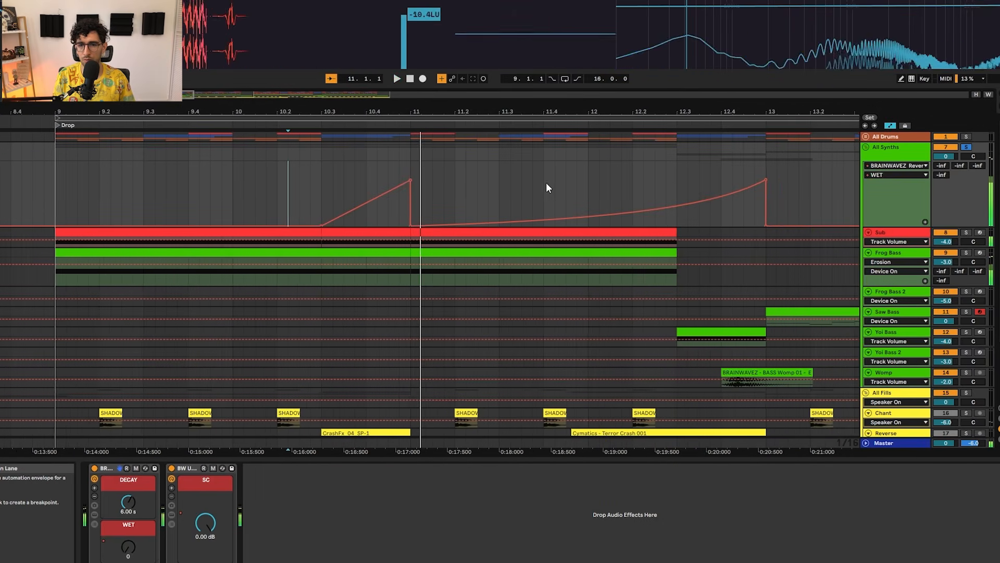
scroll(546, 187, "down", 4)
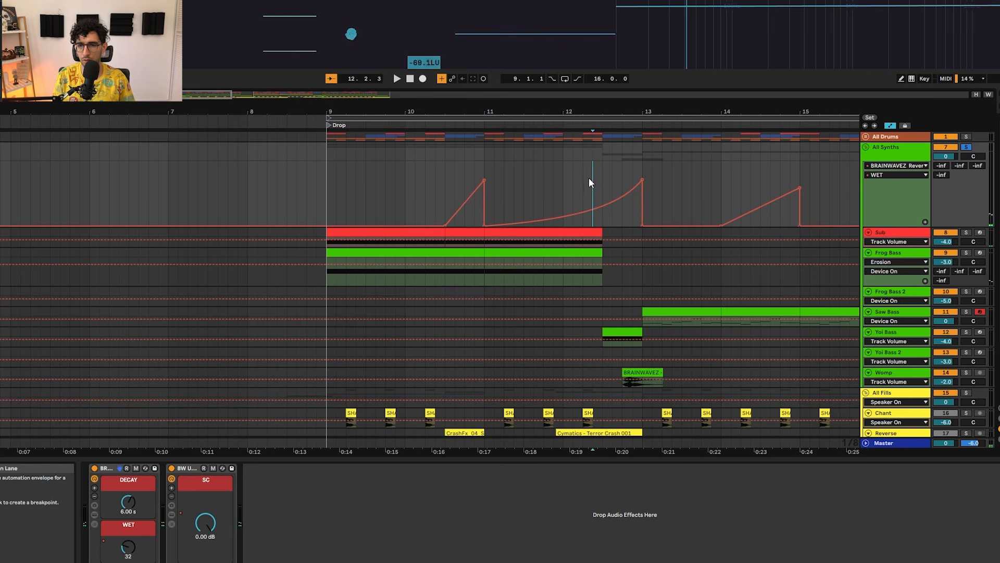
key("space")
left_click(198, 184)
key("space")
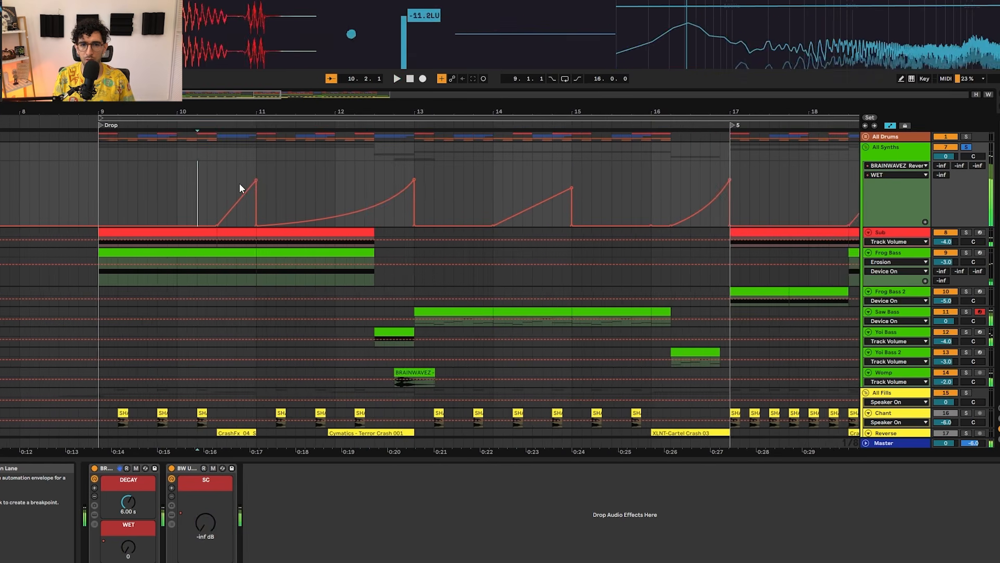
Replay the All Synths group from 10.3, where the first reverb WET rise starts
scroll(239, 182, "up", 4)
left_click(193, 177)
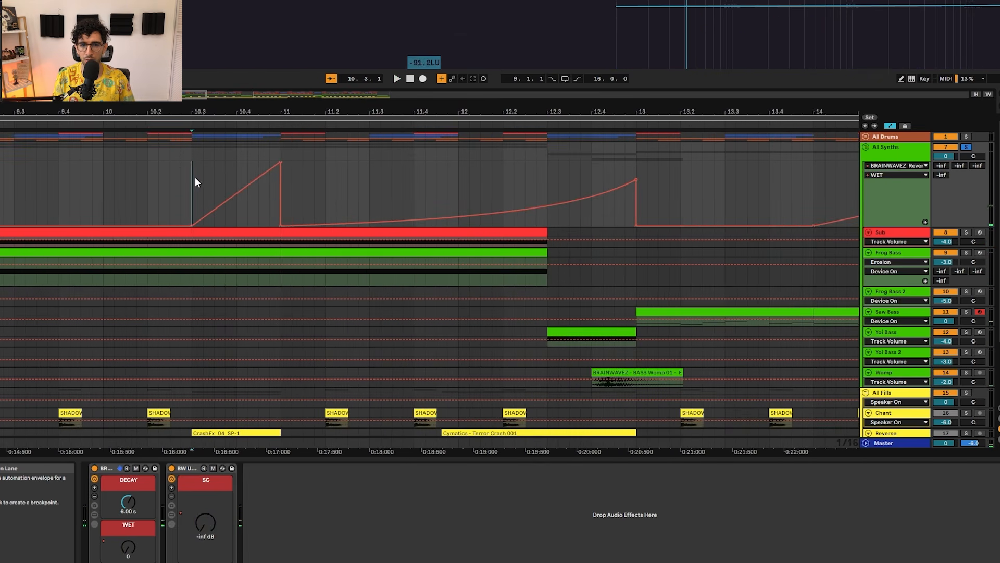
key("space")
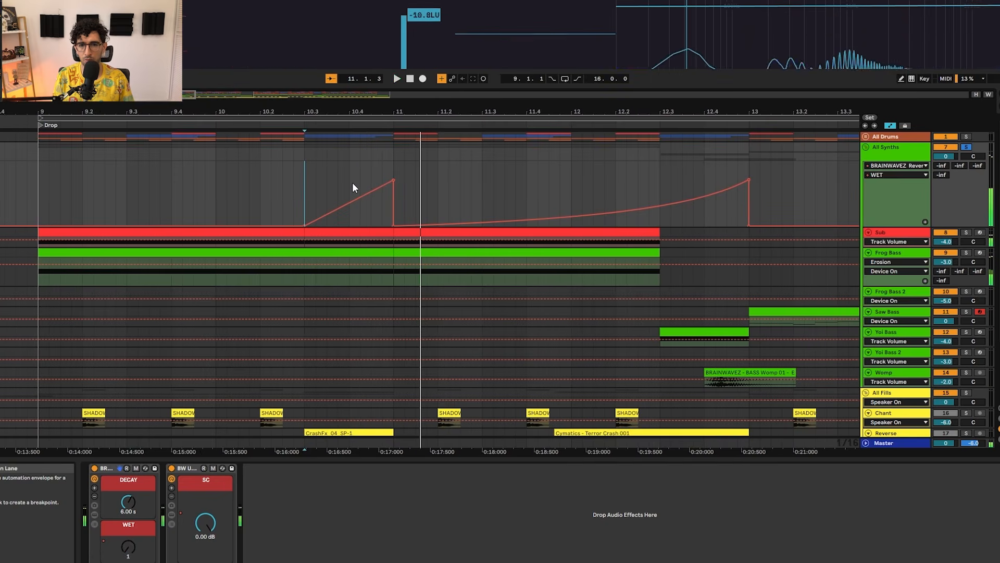
key("space")
Hide the automation lanes and shrink the All Synths and Frog Bass tracks to view the whole drop
key("a")
scroll(328, 193, "down", 5)
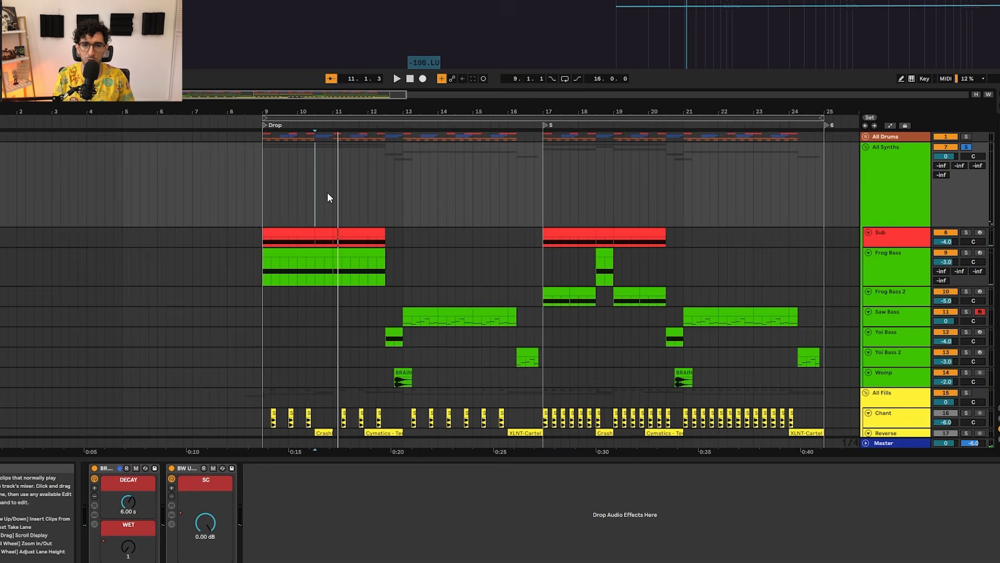
left_click(290, 208)
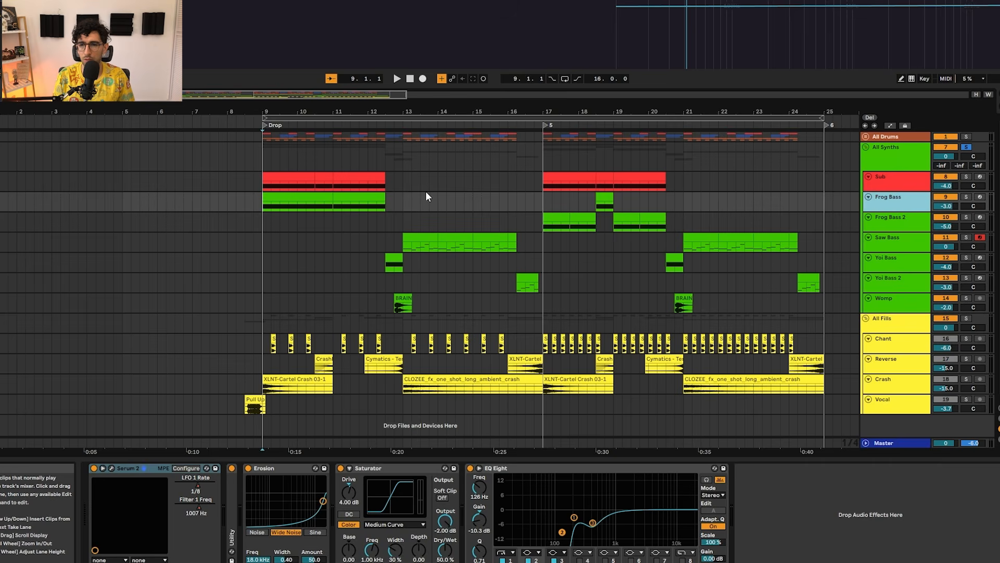
Select the first Frog Bass clip, solo its track and play the drop from bar 9
left_click(272, 196)
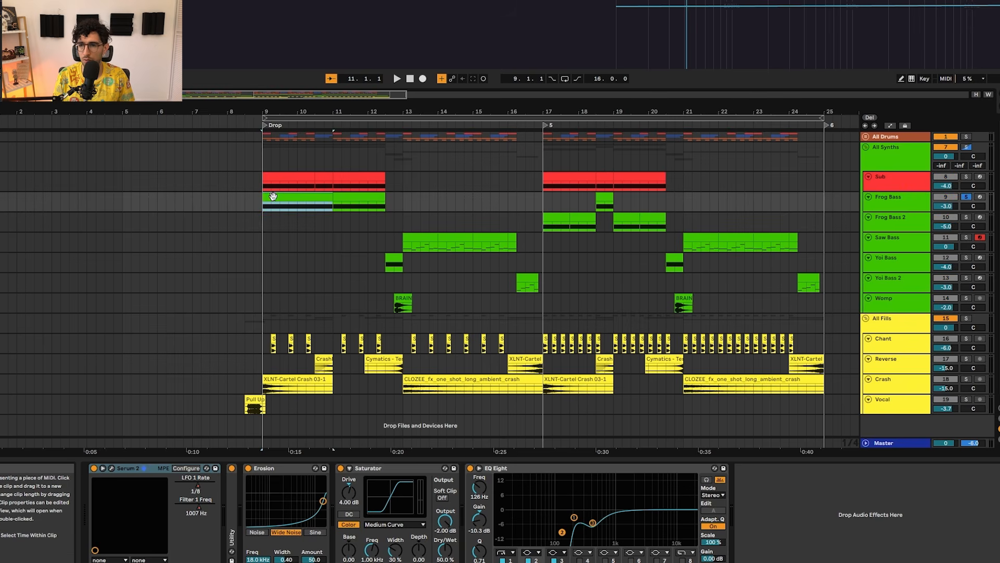
key("space")
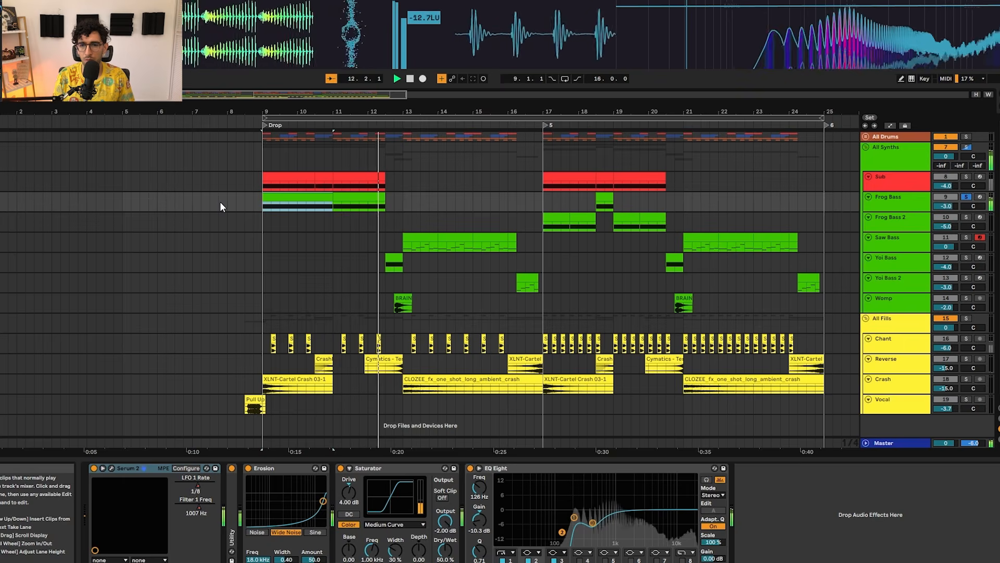
key("space")
Select the first Sub clip, enlarge and solo the Sub track, and play it from bar 9
left_click(244, 182)
scroll(263, 179, "up", 4)
left_click(274, 177)
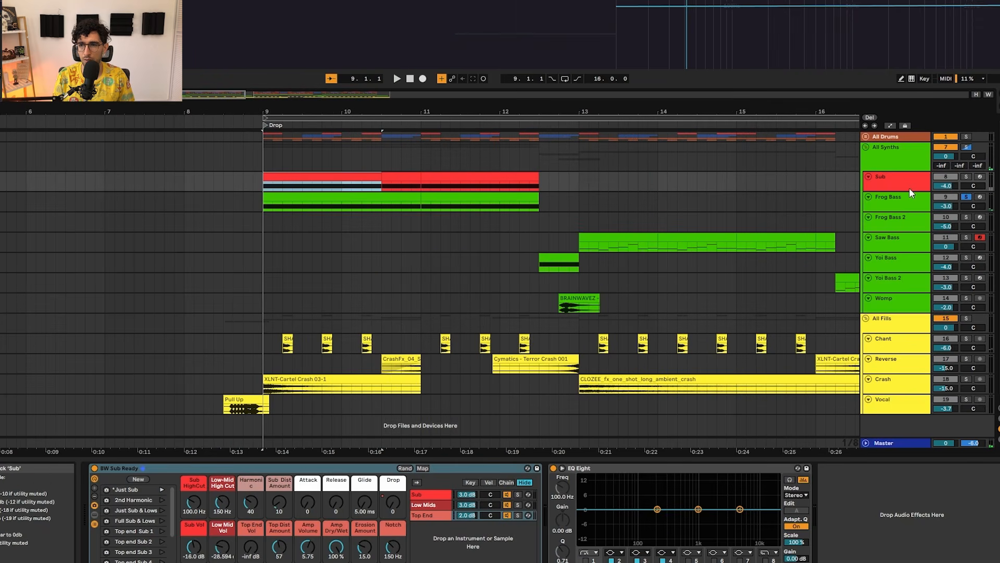
left_click_drag(909, 191, 889, 233)
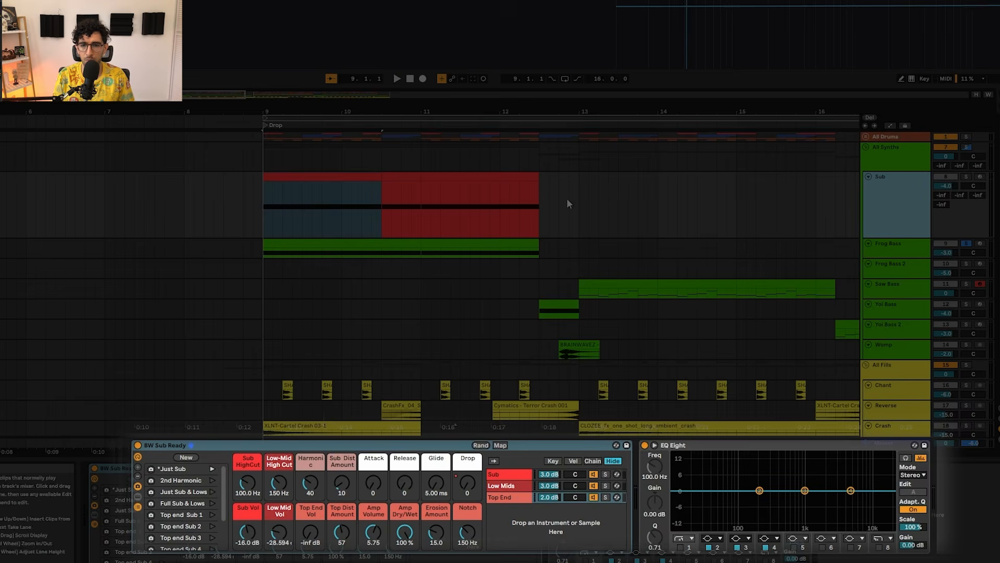
key("space")
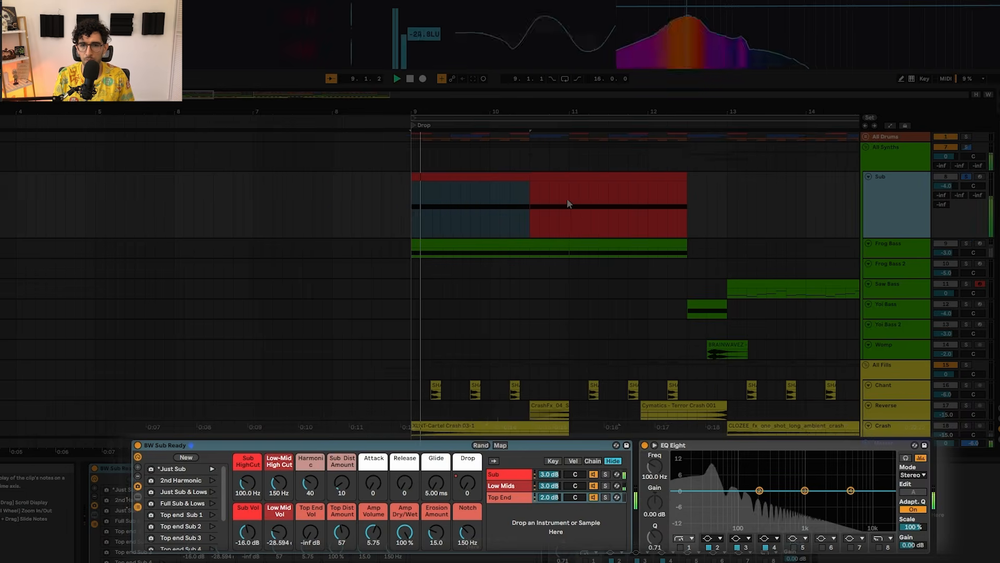
Examine the macros and preset list of the BW Sub Ready rack on the Sub track
left_click(304, 455)
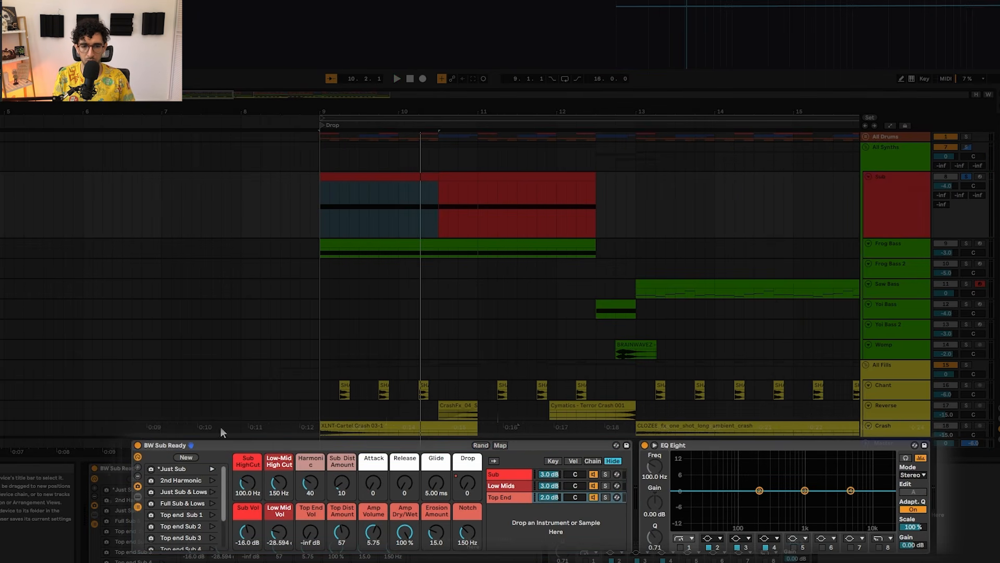
mouse_move(223, 474)
left_mouse_down()
mouse_move(223, 499)
mouse_move(223, 463)
left_mouse_up()
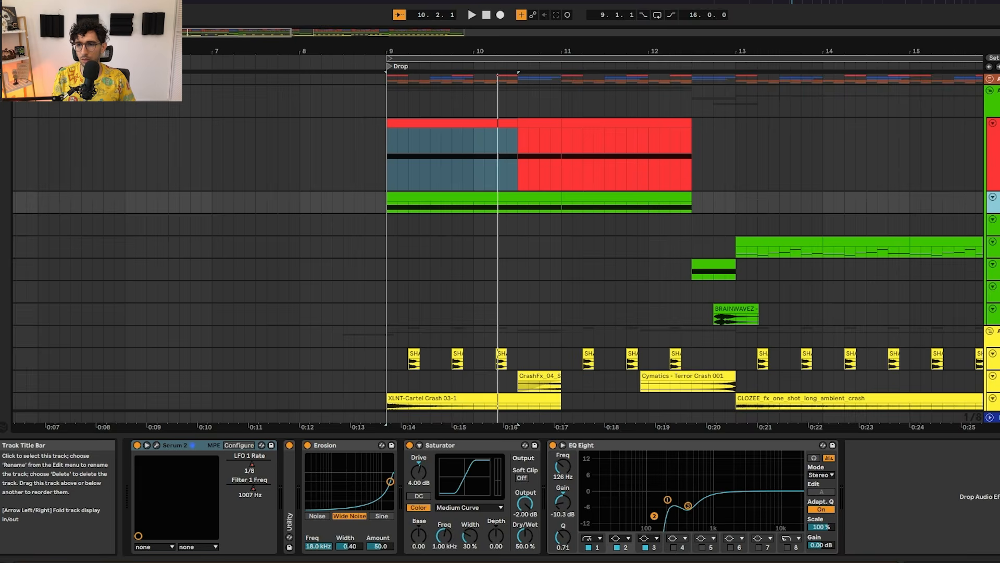
Play the Frog Bass track from bar 9, and switch off its Saturator, Erosion and EQ Eight
scroll(420, 291, "left", 3)
scroll(419, 291, "right", 2)
key("space")
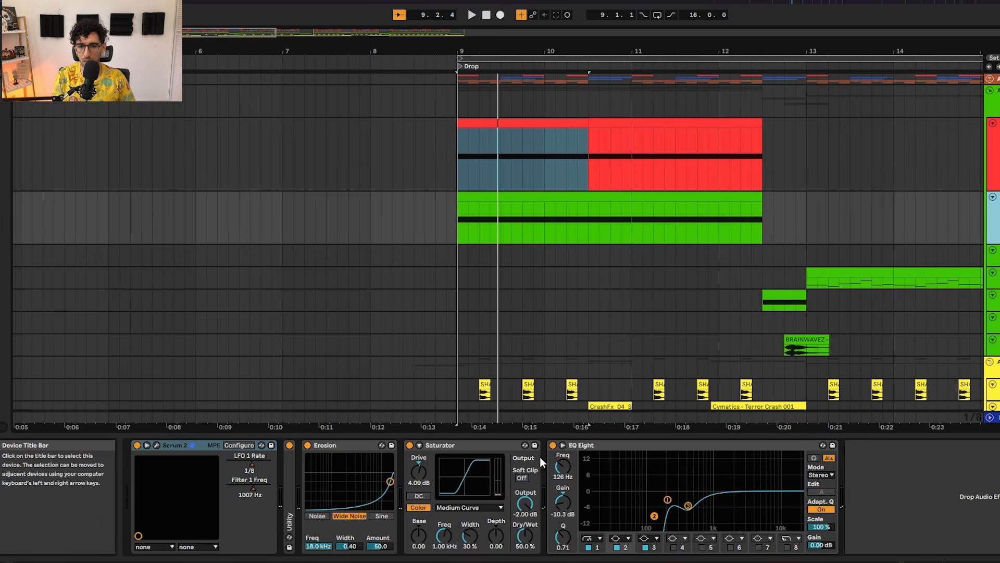
left_click(410, 445)
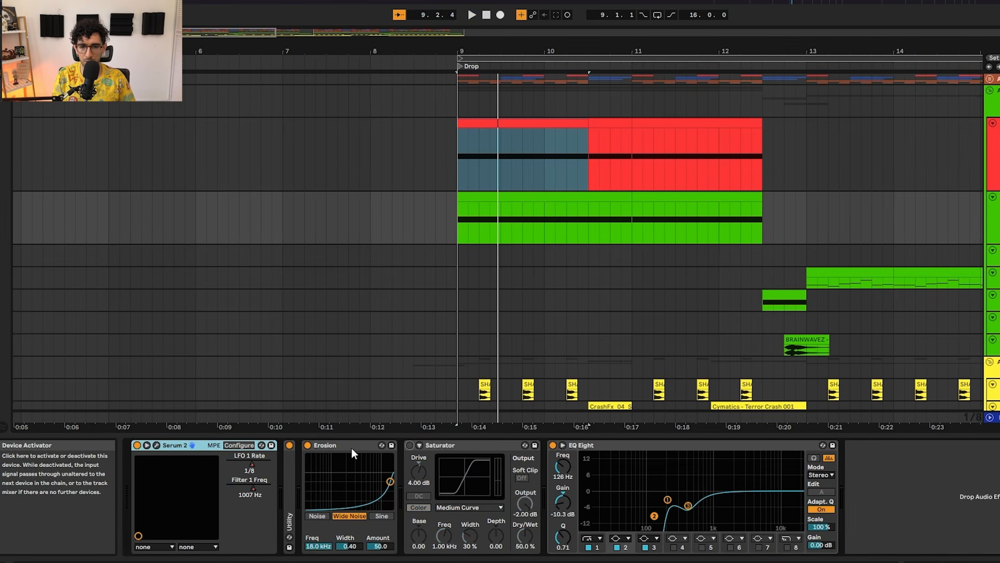
left_click(553, 445)
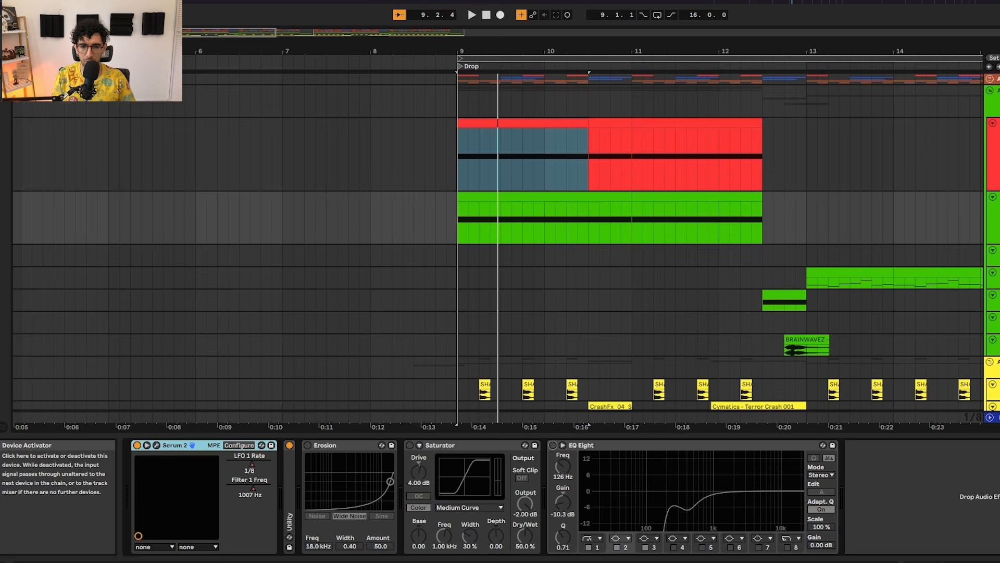
Open the Serum 2 instrument on Frog Bass and play its unfiltered oscillator A square wave
left_click(155, 445)
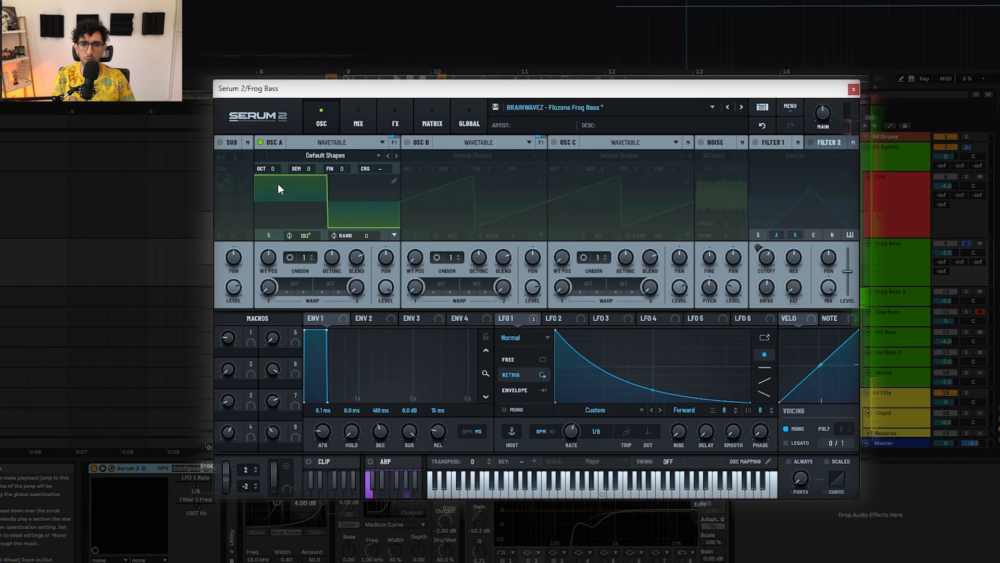
key("space")
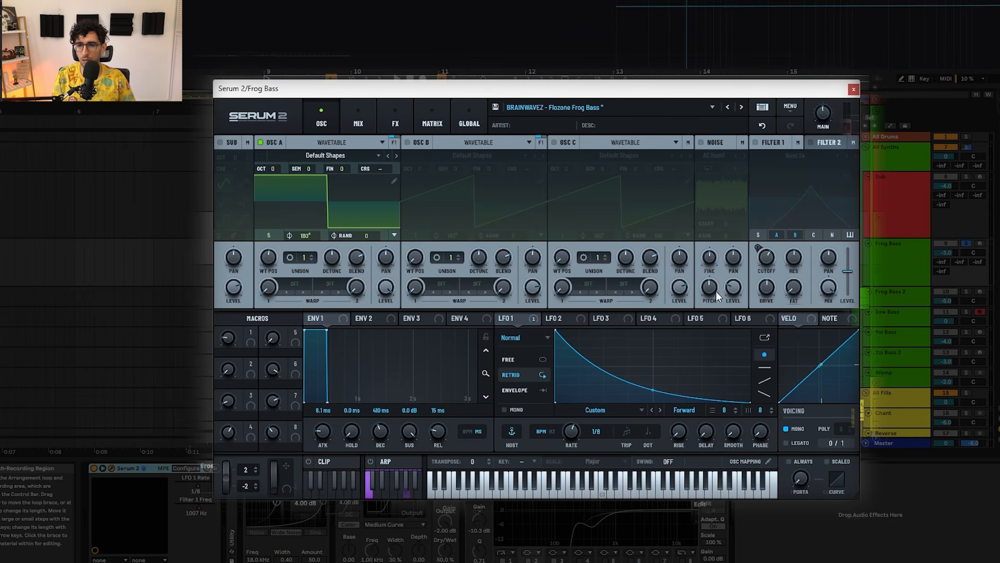
Enable the Band 24 Filter 1 in Serum 2 and inspect the LFO 1 curve modulating its cutoff
left_click(755, 142)
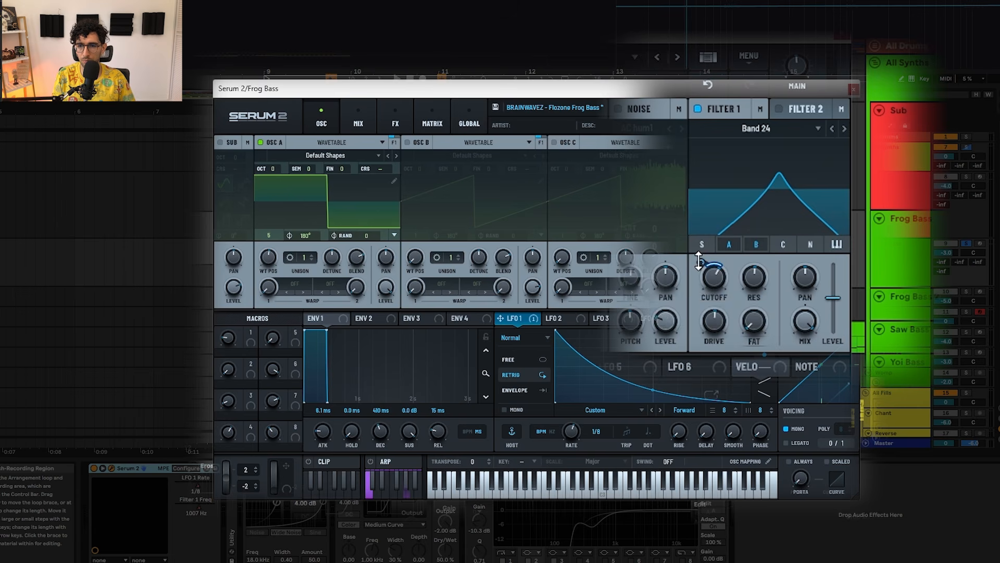
mouse_move(699, 261)
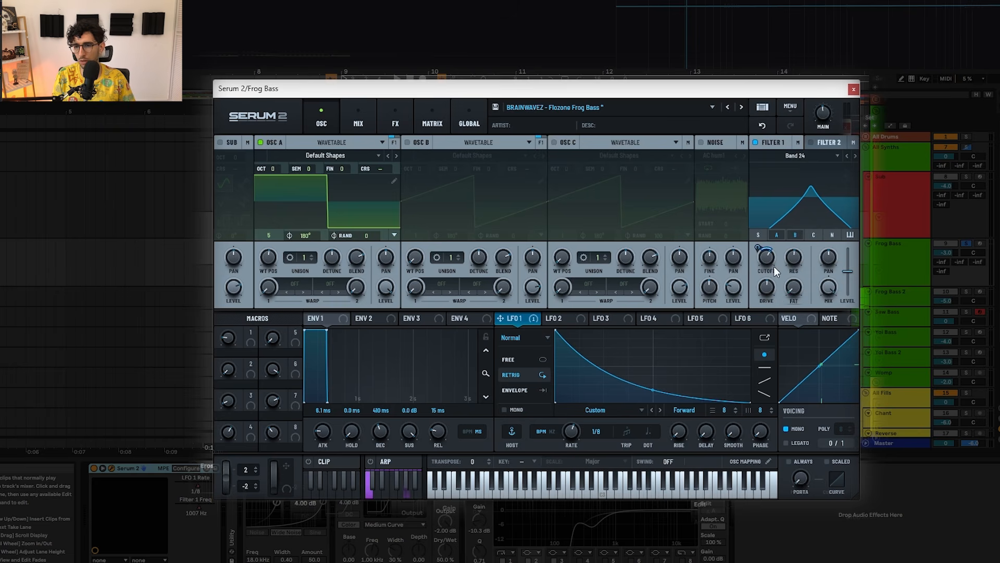
left_click(554, 318)
left_click(515, 318)
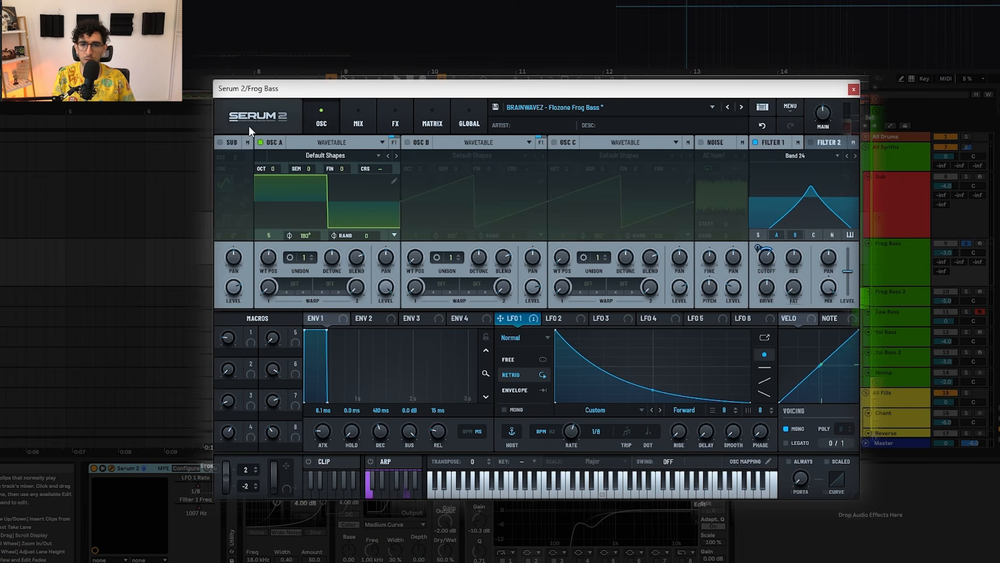
Enable the Tube Distortion and multiband Compressor in Serum 2's effects while playing the Frog Bass
left_click(392, 123)
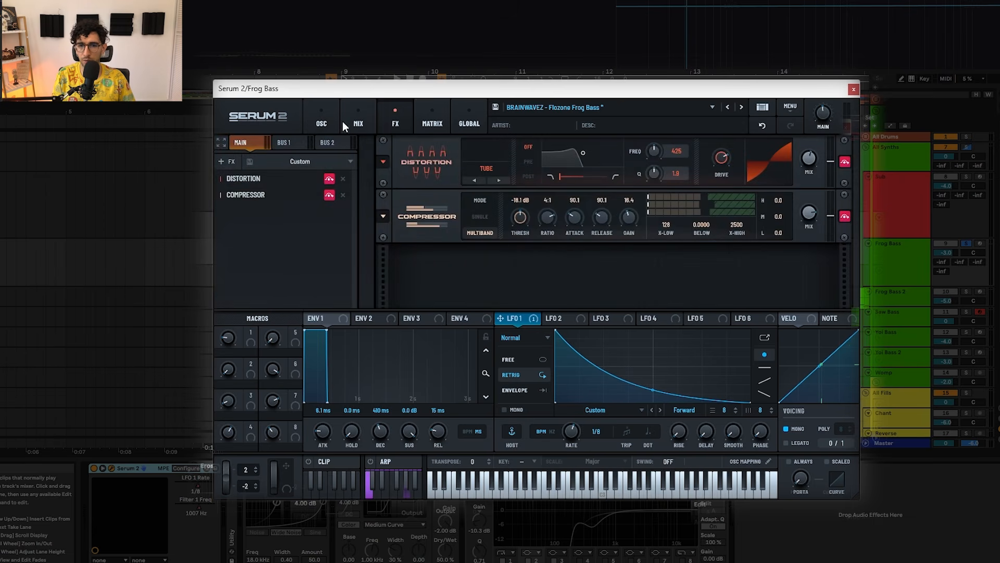
left_click(329, 179)
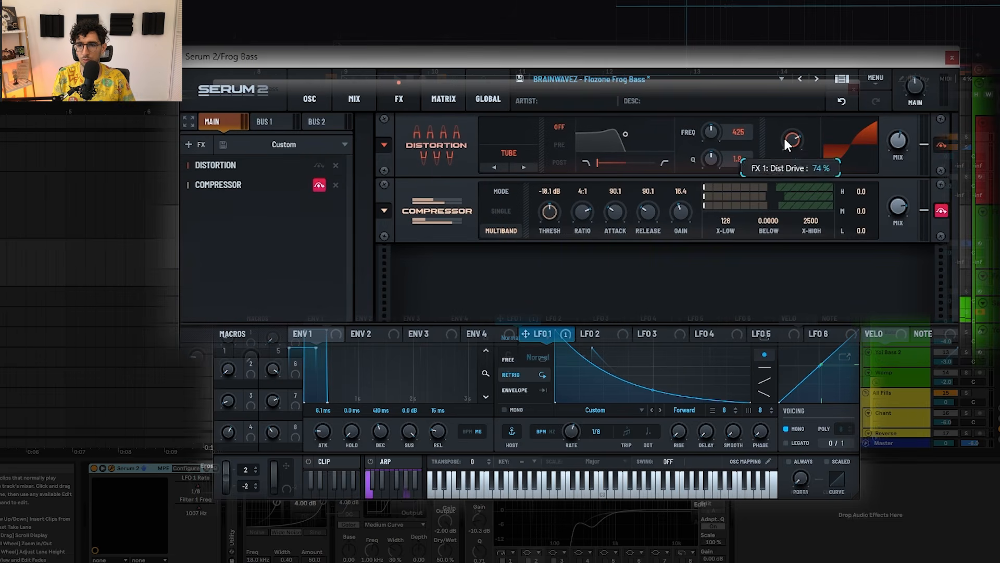
key("space")
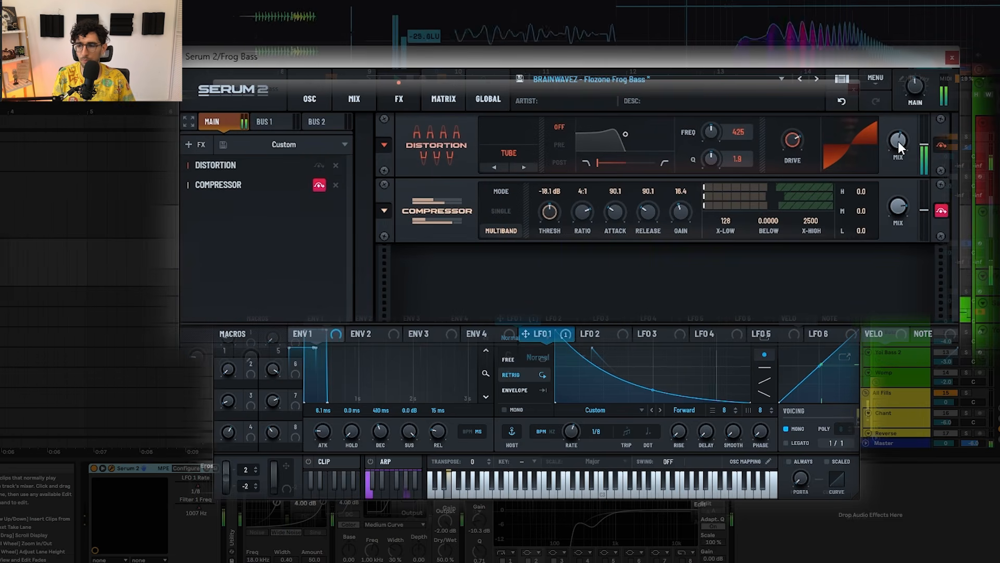
left_click(941, 211)
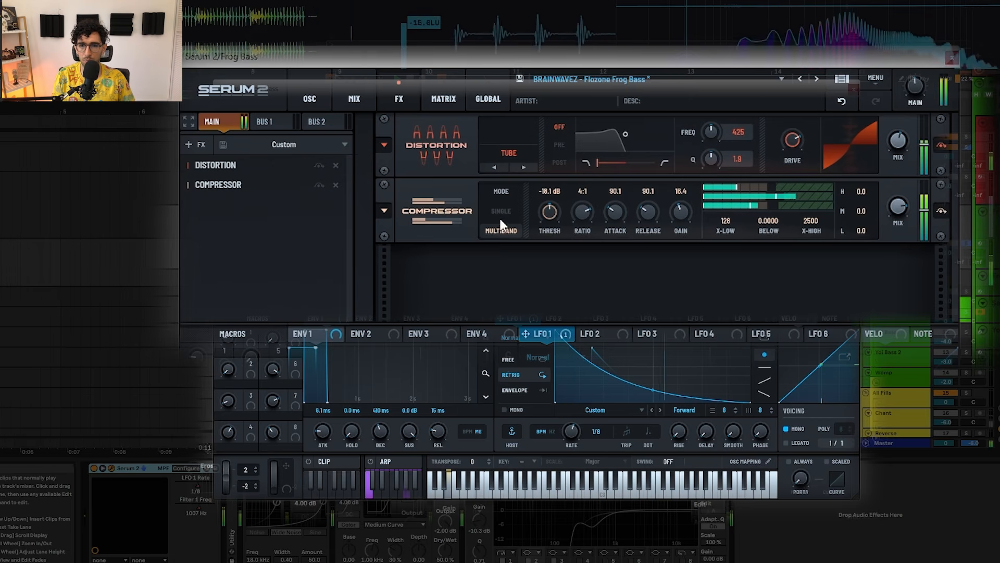
Close Serum 2, switch Erosion back on for the Frog Bass track and play the drop with it
left_click(953, 58)
key("space")
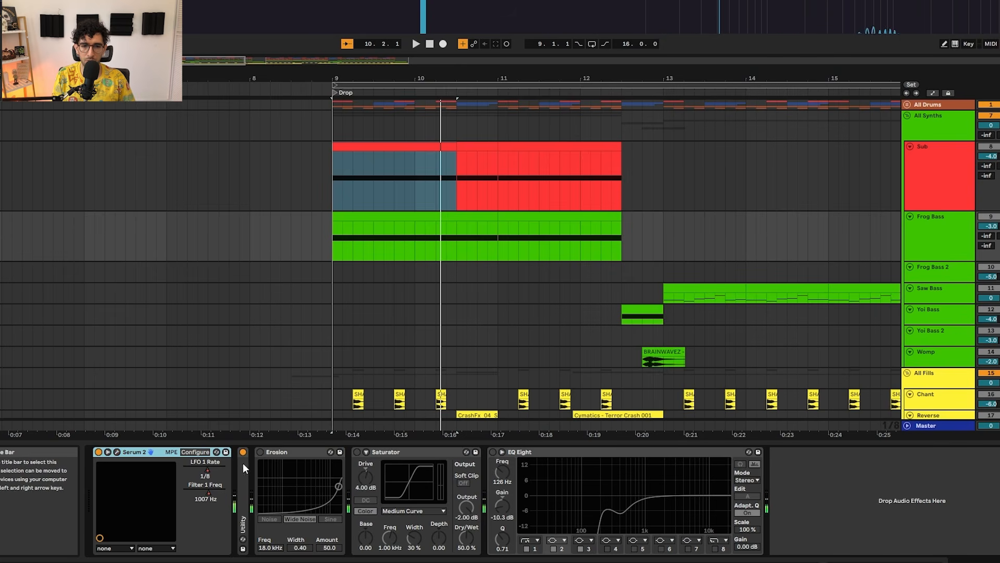
left_click(273, 451)
left_click(258, 452)
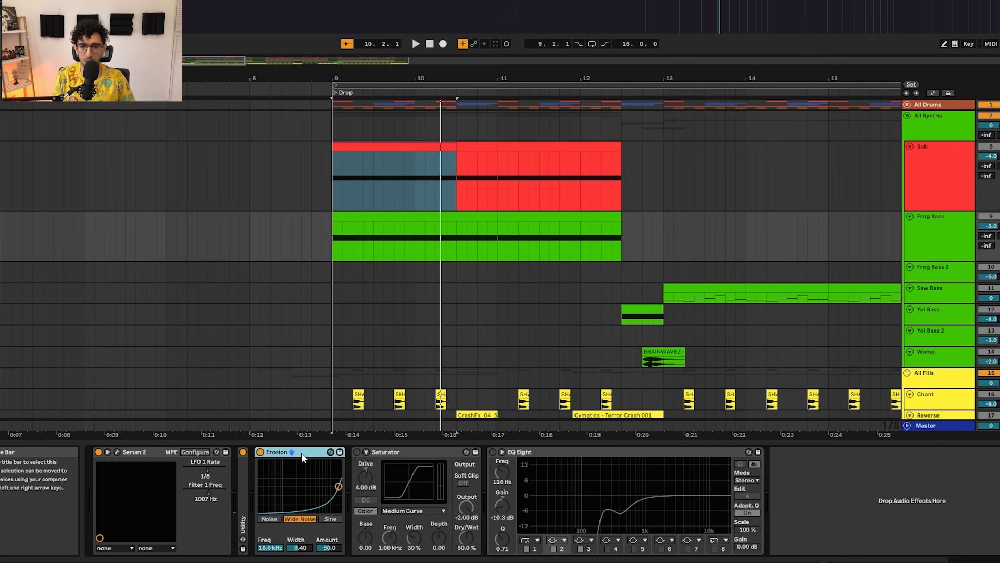
key("space")
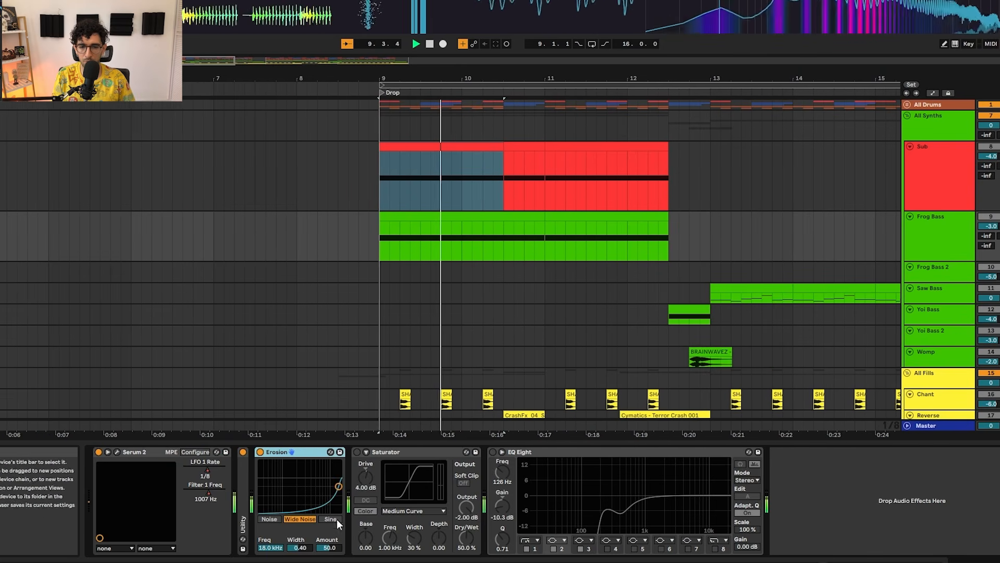
Switch the Frog Bass track's Saturator back on and play the drop with it
left_click(365, 451)
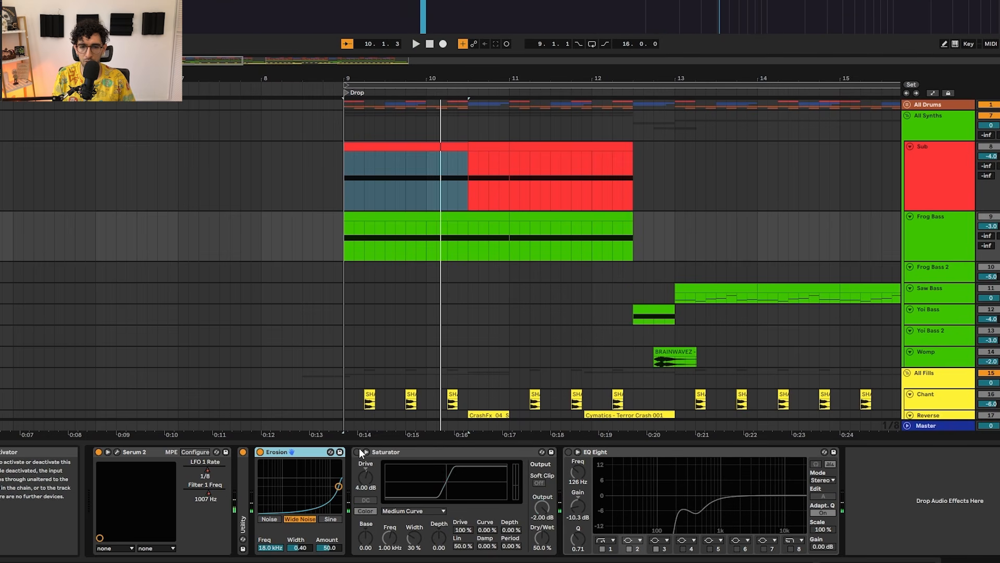
left_click(357, 450)
left_click(367, 452)
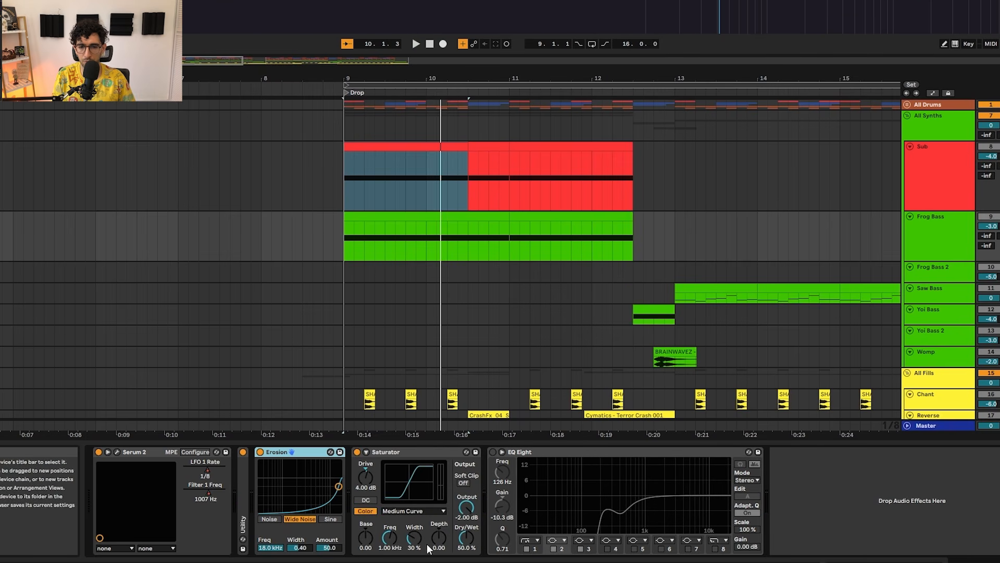
key("space")
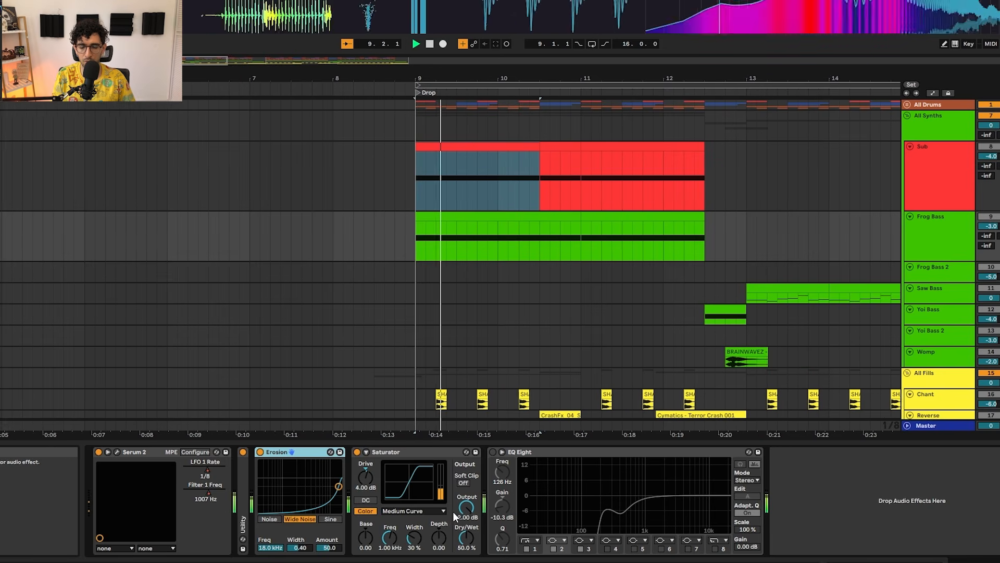
key("space")
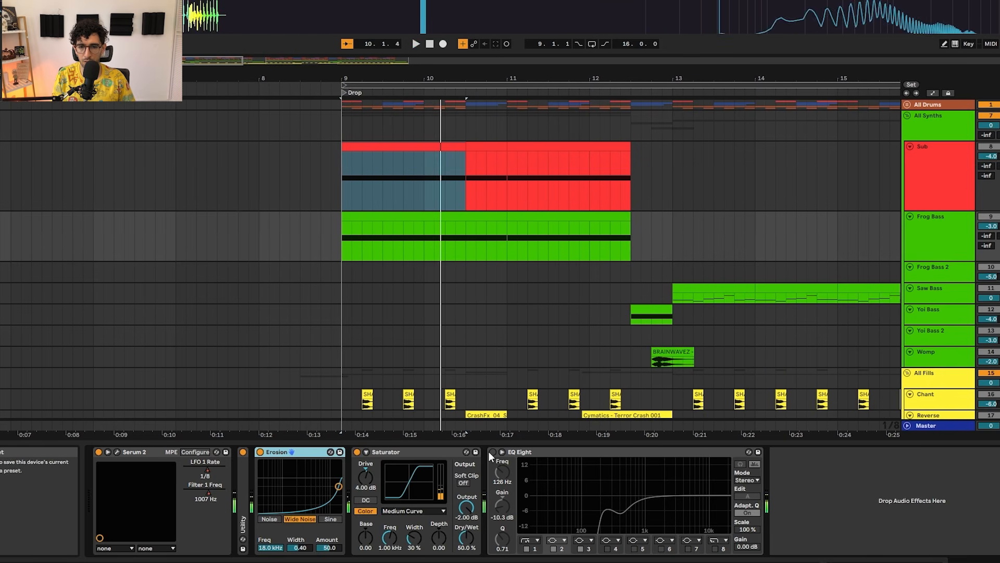
Switch the Frog Bass track's EQ Eight back on and select its low-cut band 1
left_click(493, 451)
left_click(601, 504)
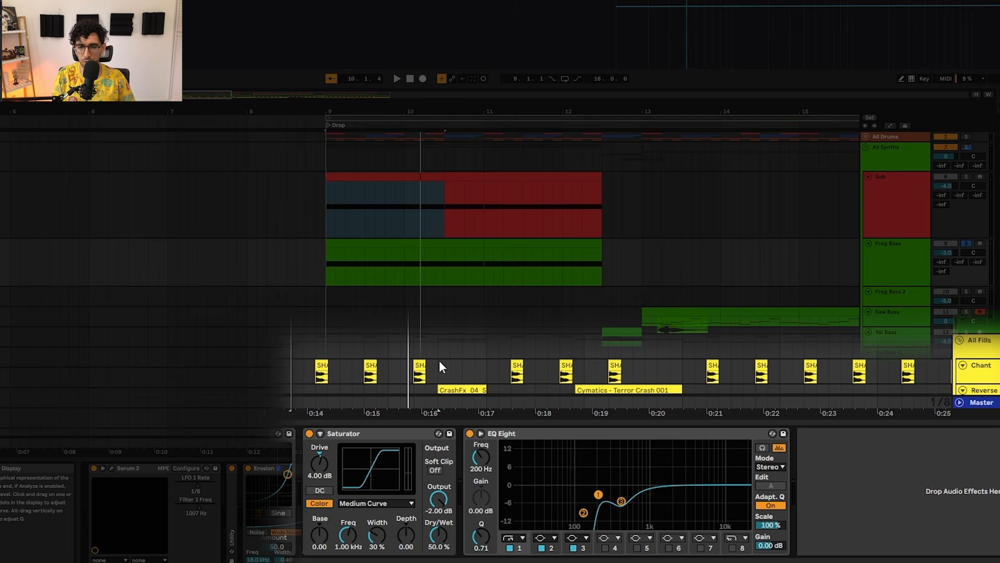
Play the first Sub clip at the start of the drop, then select the Frog Bass clip below it
left_click(359, 177)
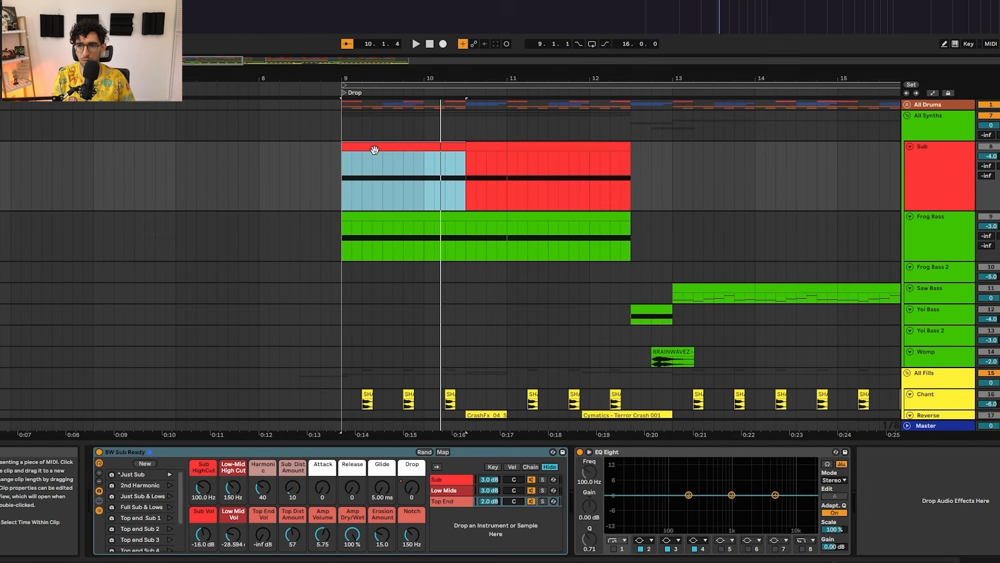
key("space")
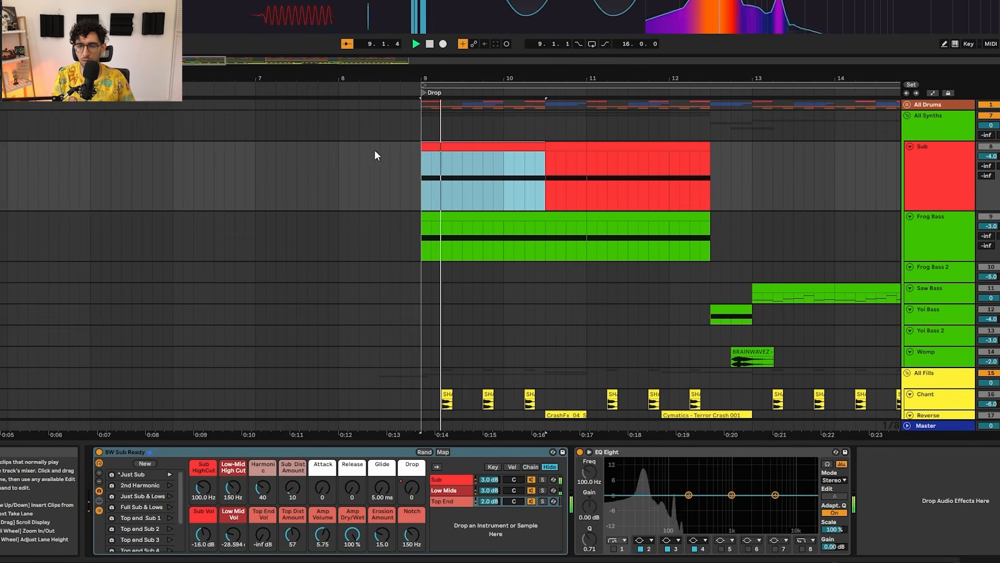
key("space")
left_click(478, 222)
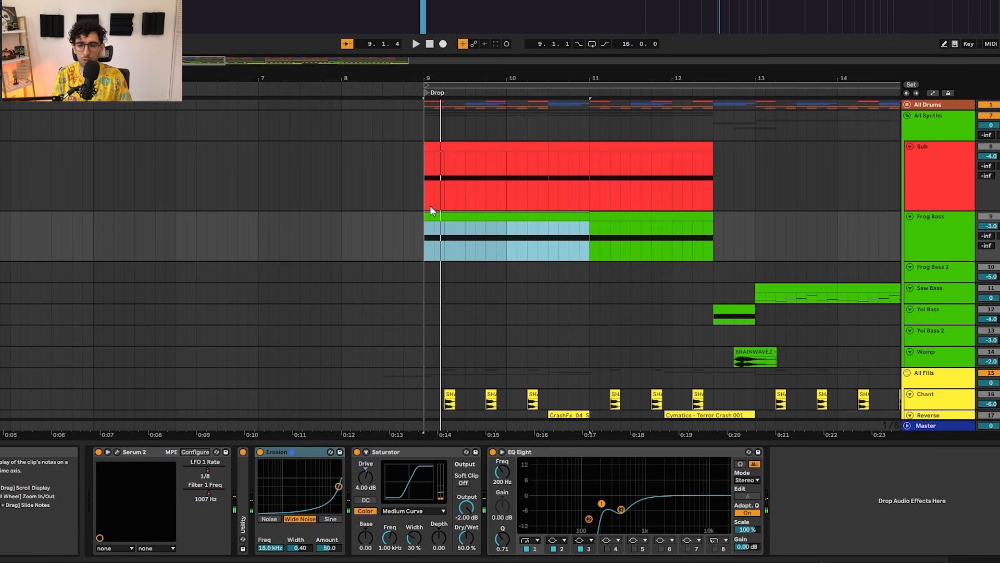
View the All Synths group's effects and play the drop from bar 9, ending on the Frog Bass track's devices
left_click(924, 122)
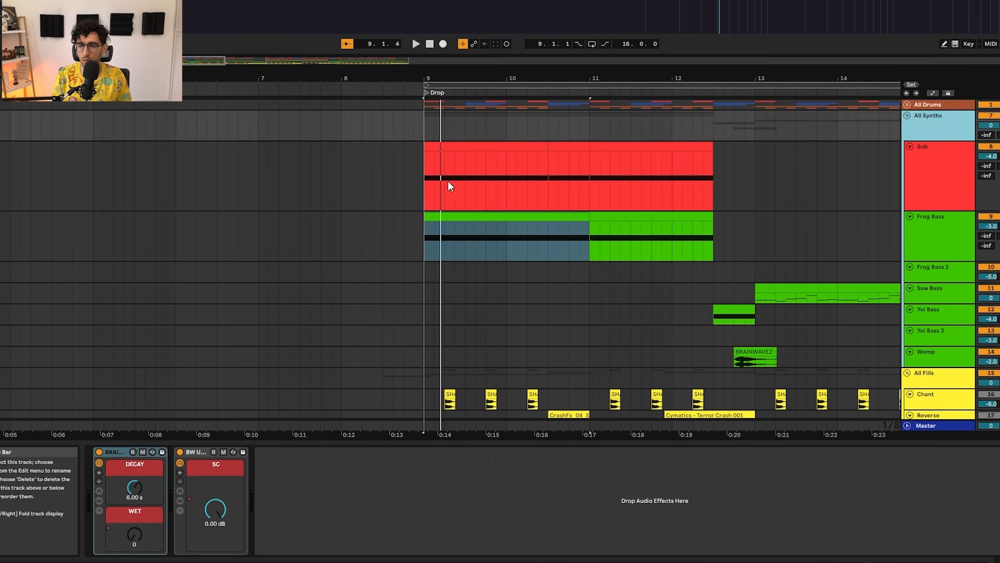
left_click(426, 129)
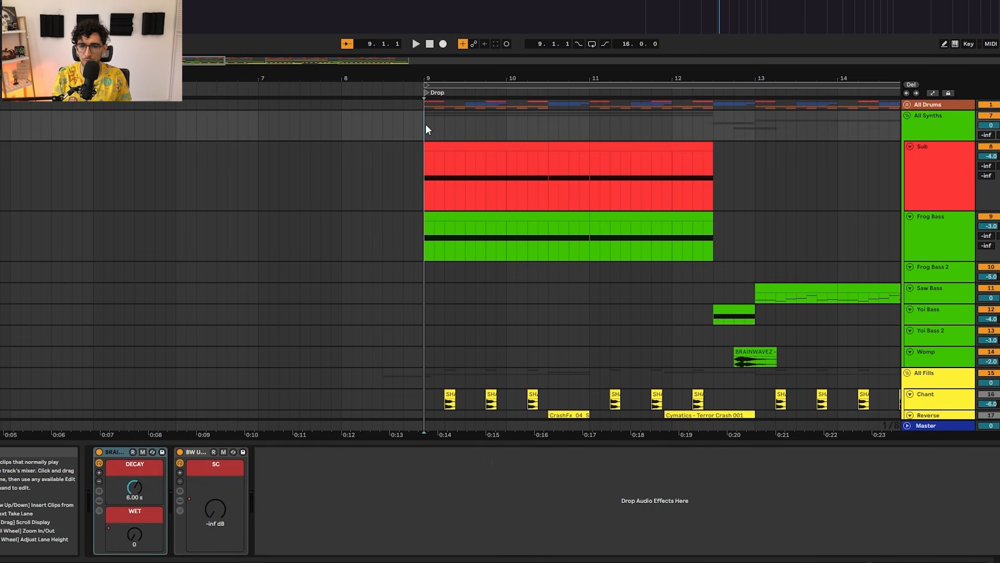
key("space")
left_click(942, 217)
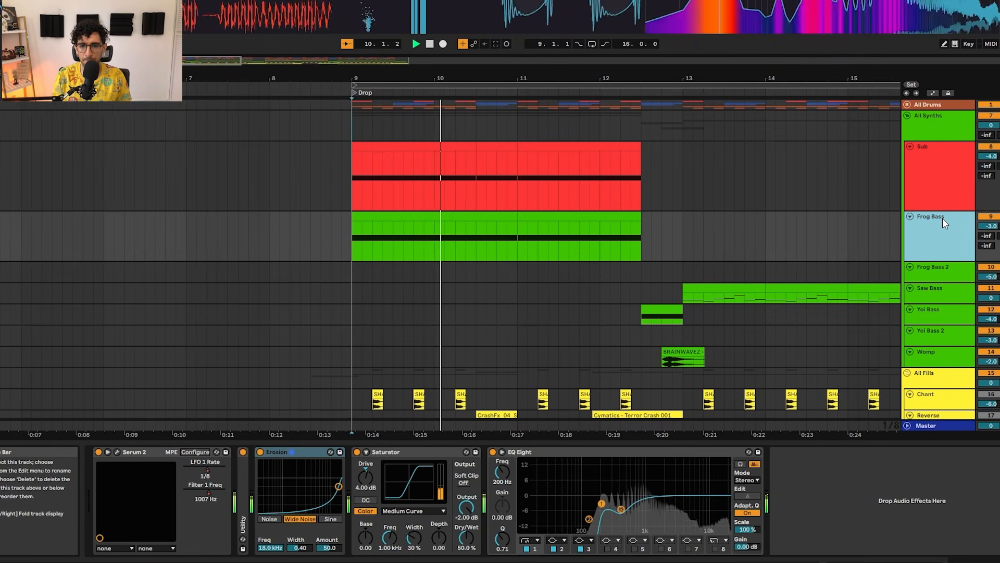
key("space")
Locate bar 10.3 on the Frog Bass track and play the half bar up to bar 11
left_click(344, 239)
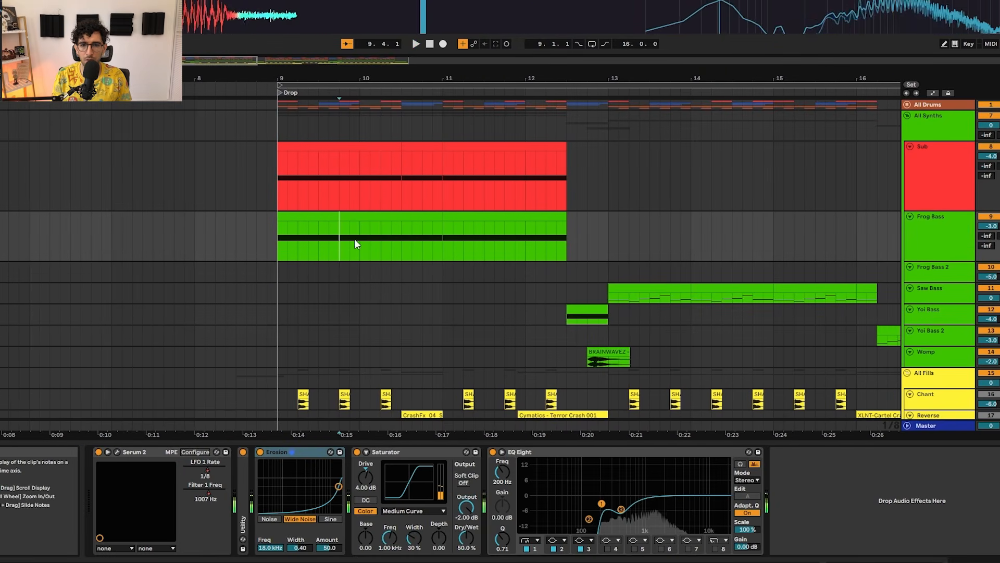
scroll(376, 237, "up", 4)
left_click(427, 234)
left_click(451, 230)
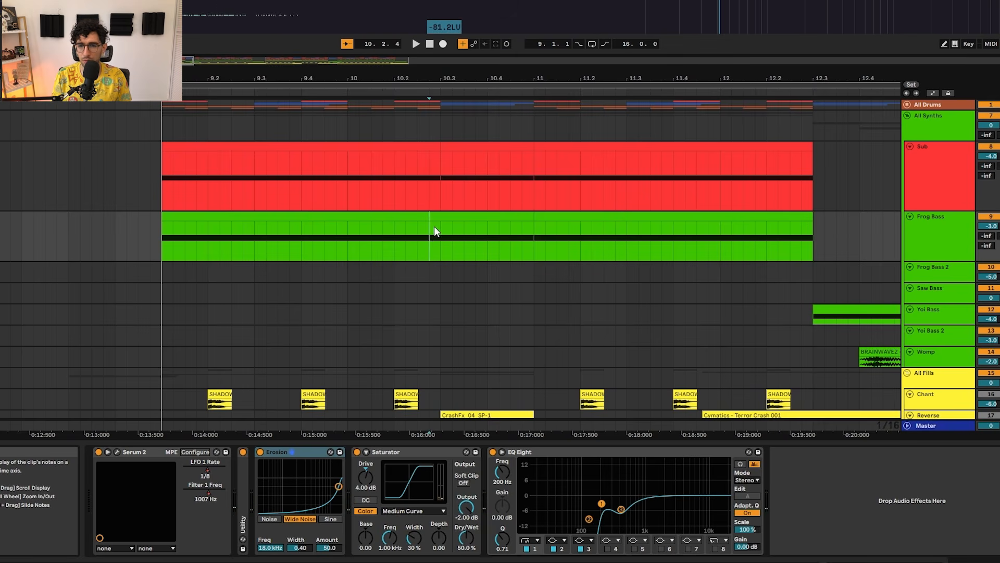
left_click(438, 234)
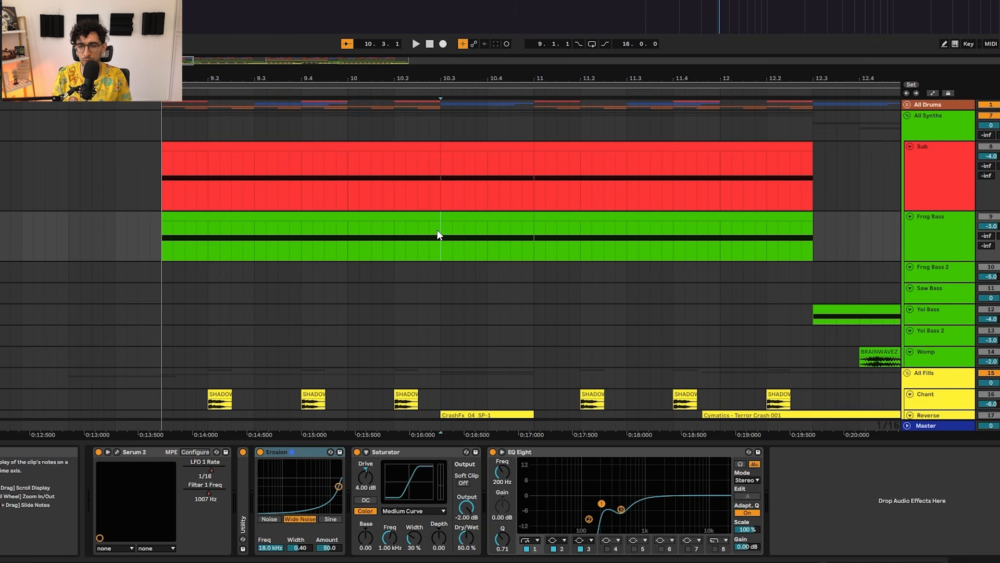
key("space")
key("space")
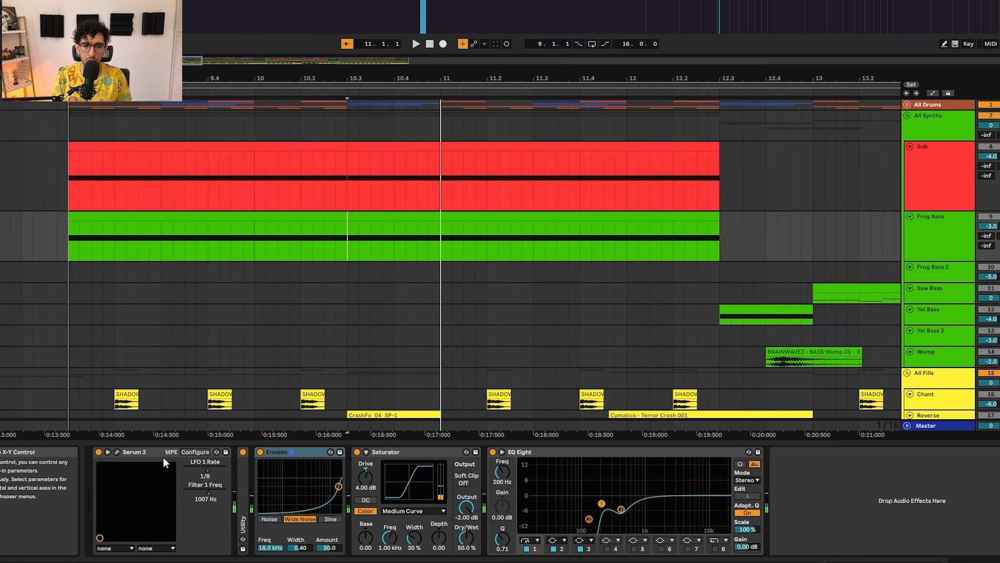
Open Serum 2 on the Frog Bass track and view its oscillator page
left_click(117, 452)
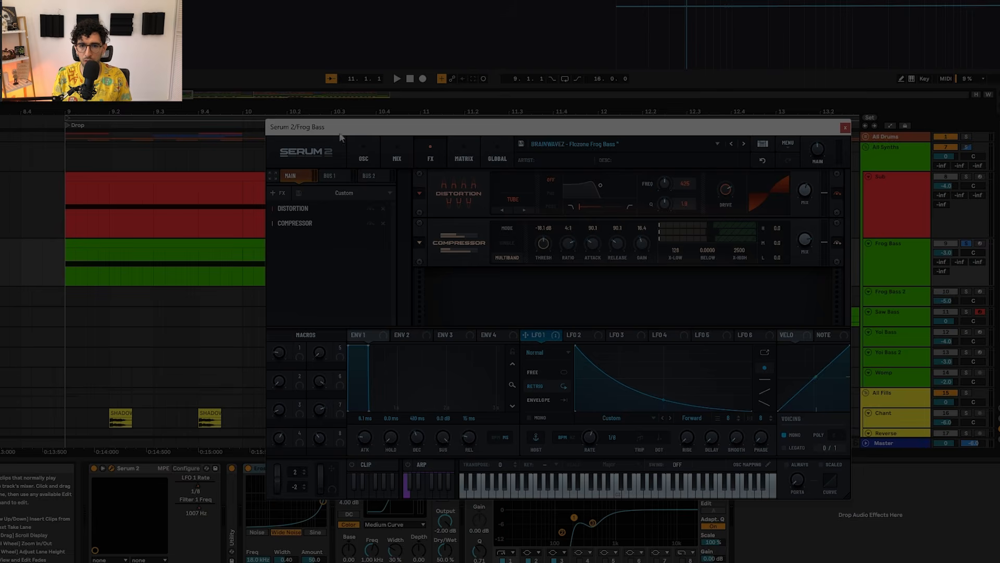
left_click(363, 151)
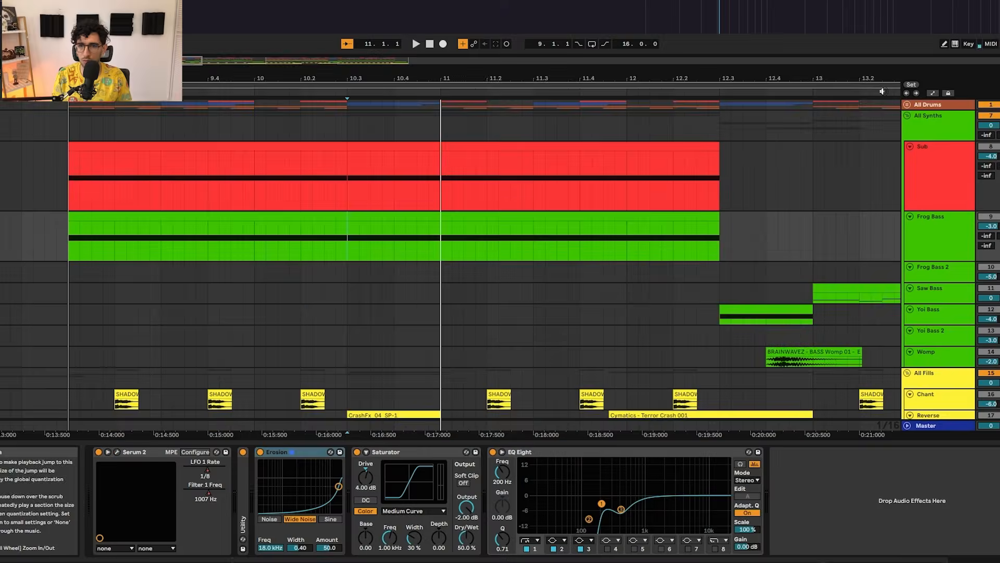
Show the automation lanes, enlarge the Frog Bass track and view its LFO 1 Rate and Filter 1 Freq automation
key("a")
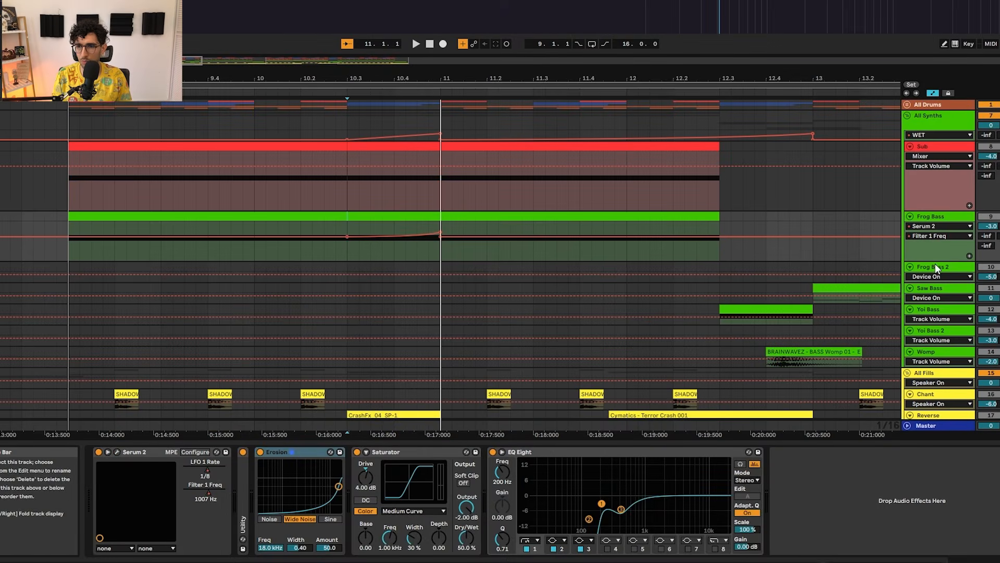
left_click_drag(941, 258, 942, 278)
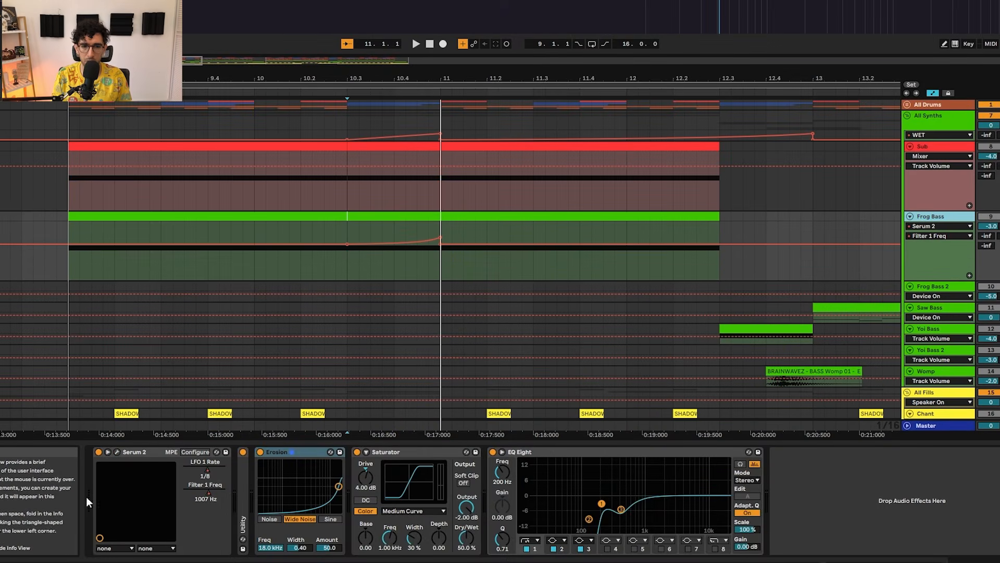
left_click(205, 473)
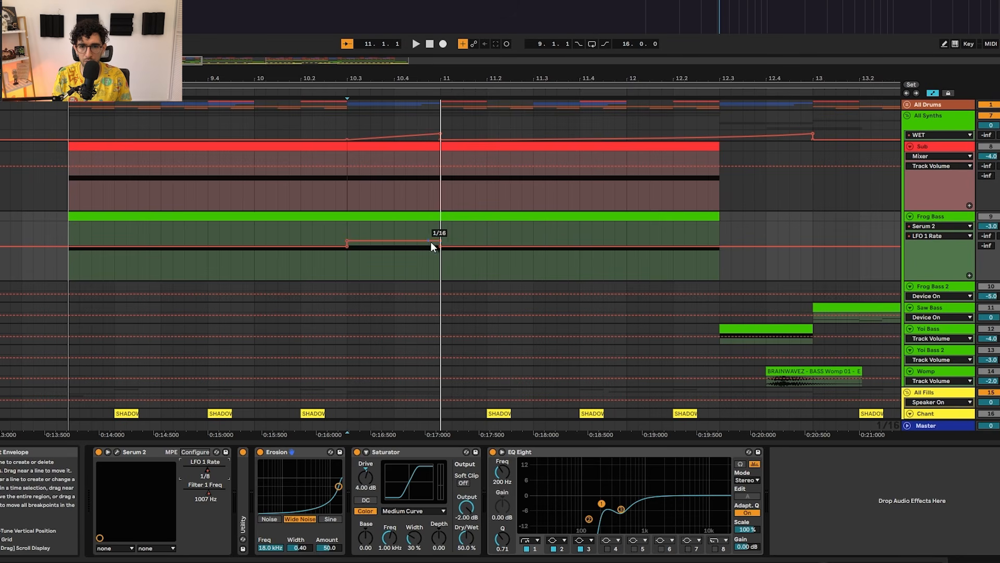
left_click(209, 488)
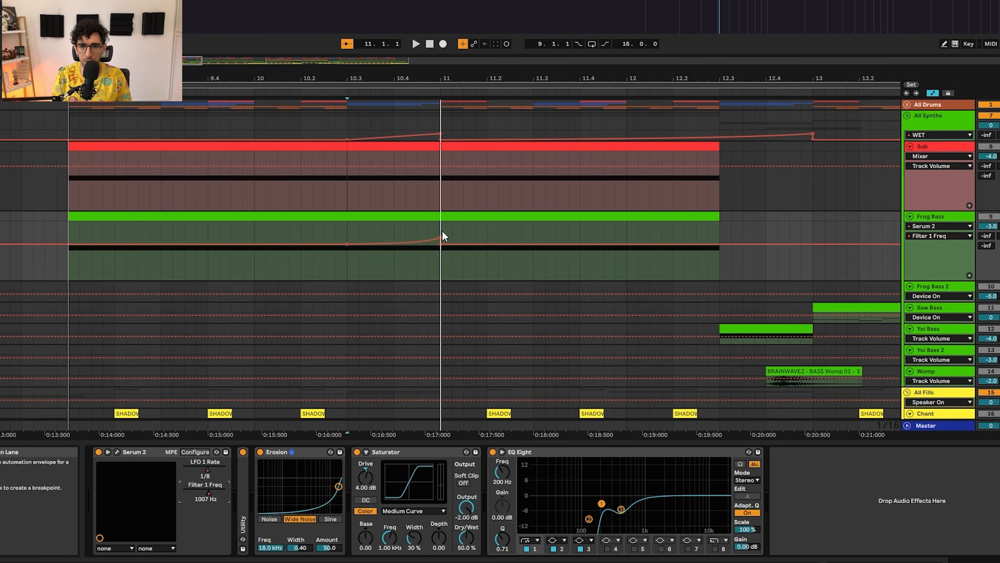
Raise the Filter 1 Freq automation peak at bar 11 on the Frog Bass track, playing from bar 10.3 before and after
left_click(348, 233)
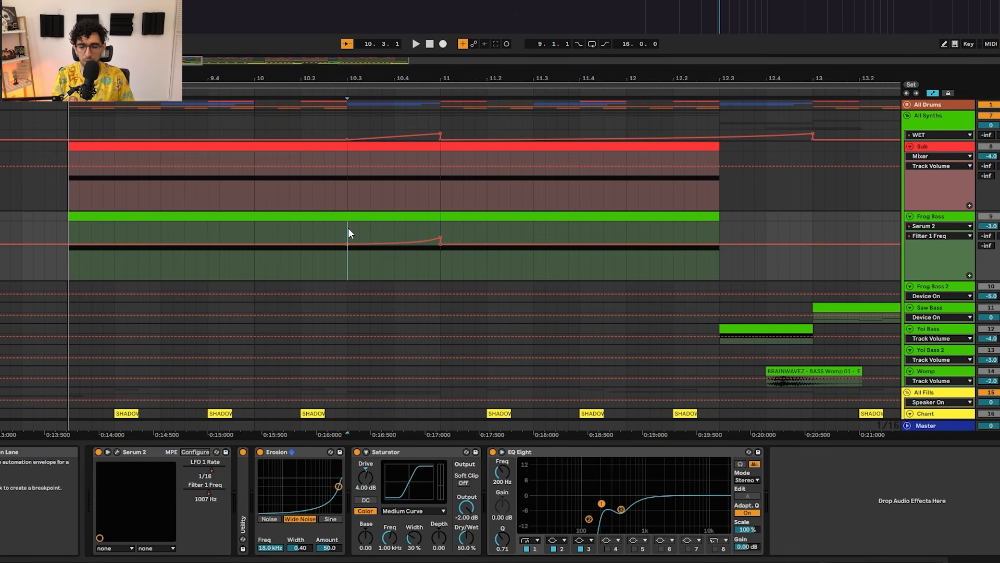
key("space")
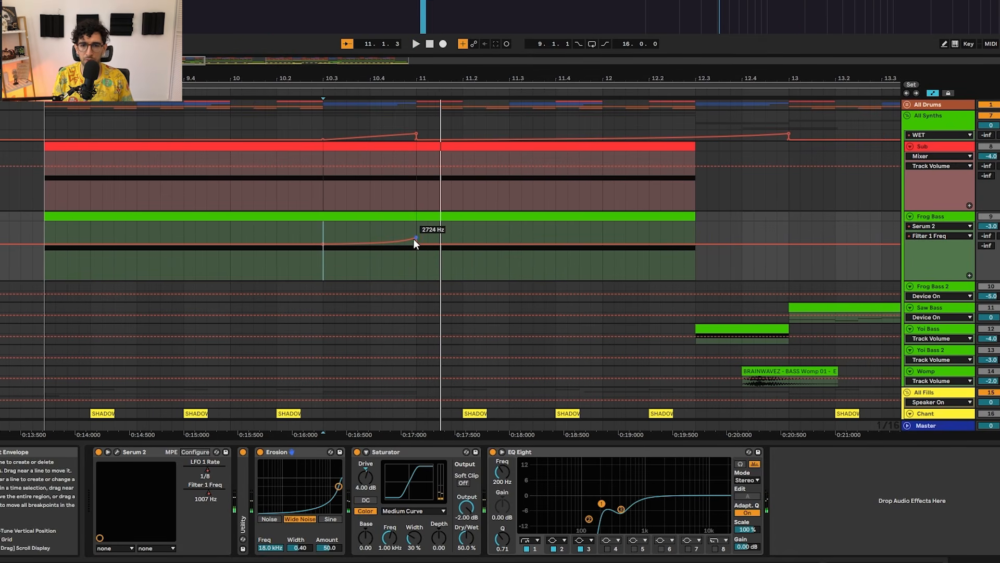
left_click_drag(415, 238, 417, 257)
double_click(406, 239, "alt")
key("space")
key("space")
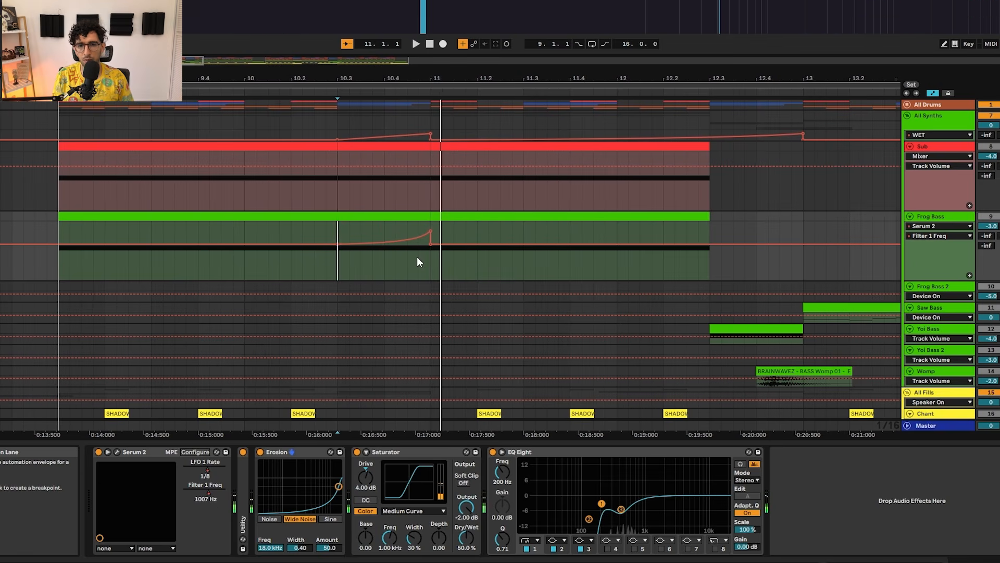
Select the short Frog Bass clip at bar 18.3 and play it with its rising Filter 1 Freq automation
scroll(382, 263, "down", 5)
left_click_drag(556, 284, 375, 280)
scroll(451, 268, "up", 5)
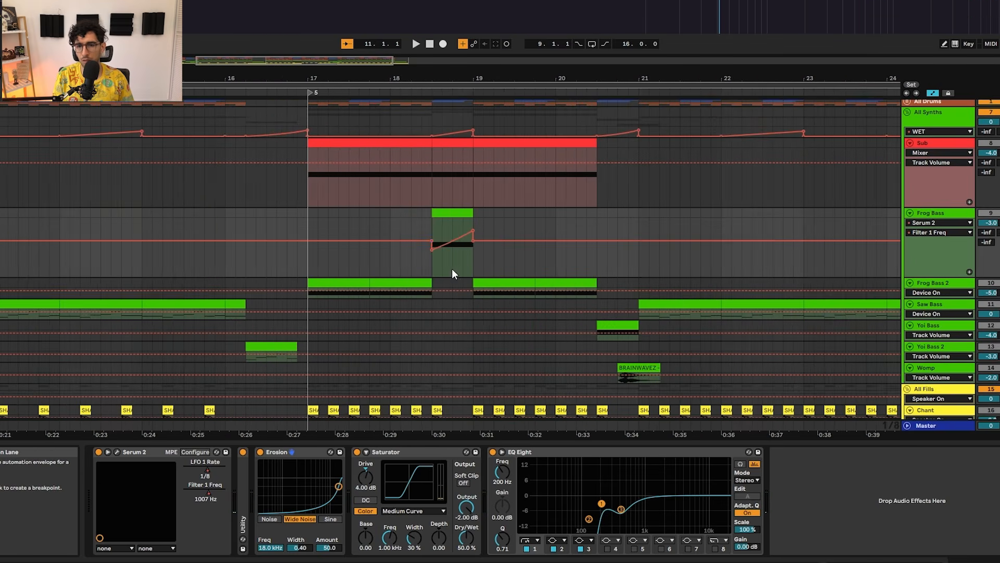
scroll(402, 248, "down", 5)
left_click(424, 213)
scroll(429, 213, "up", 5)
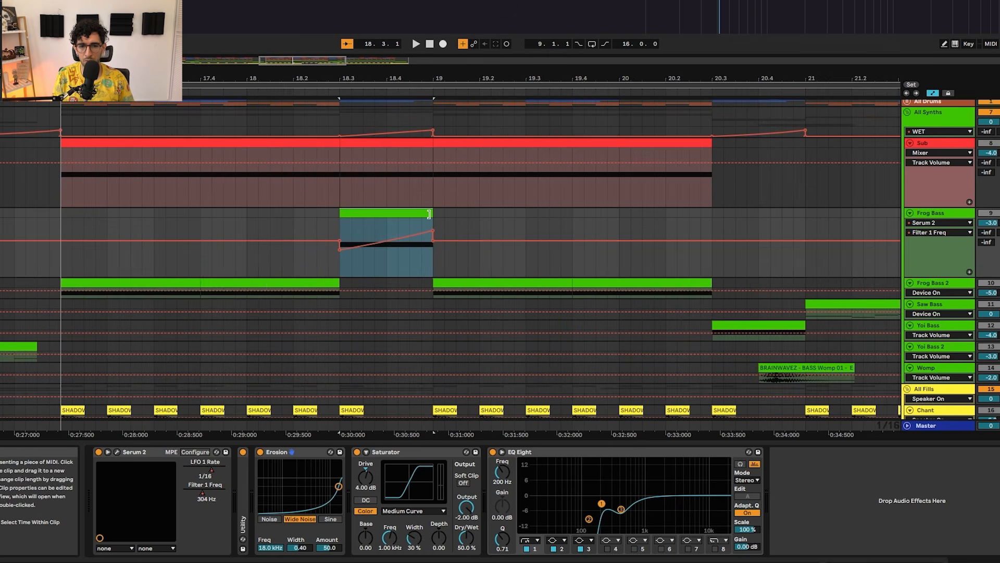
scroll(429, 213, "down", 5)
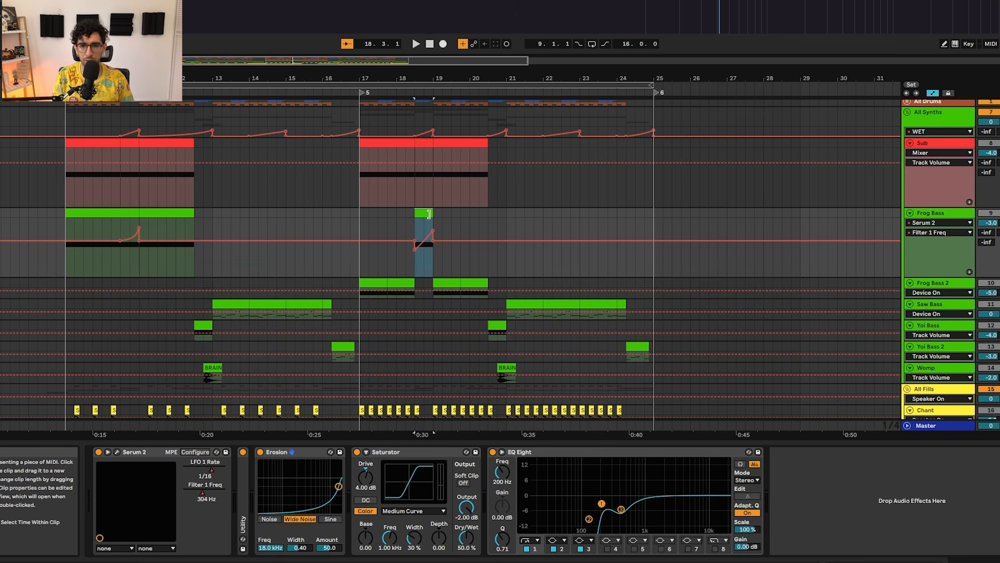
key("space")
scroll(429, 216, "up", 5)
scroll(423, 219, "down", 5)
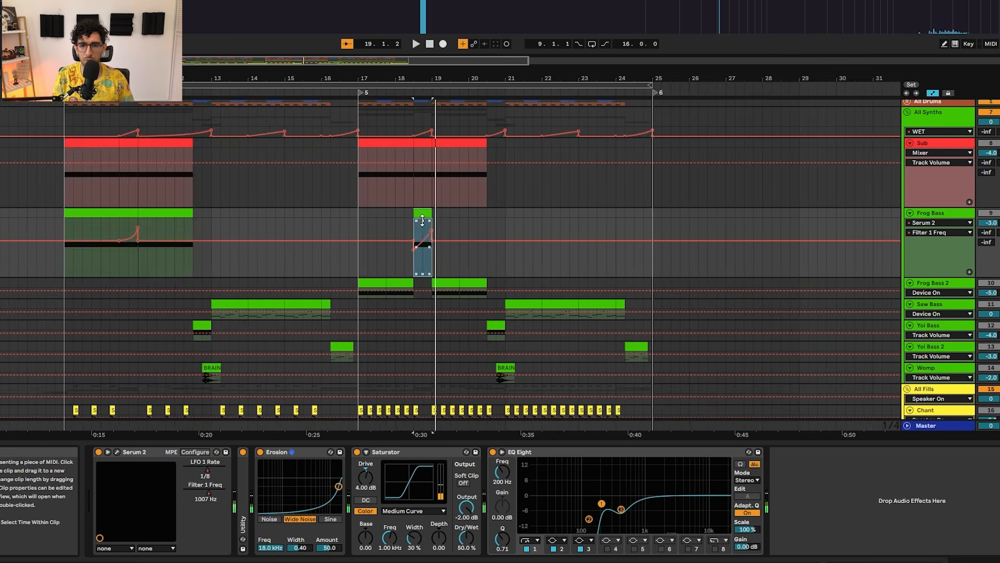
scroll(423, 220, "up", 5)
Return to the first Frog Bass clip and play the drop from bar 9 for comparison
left_click(399, 255)
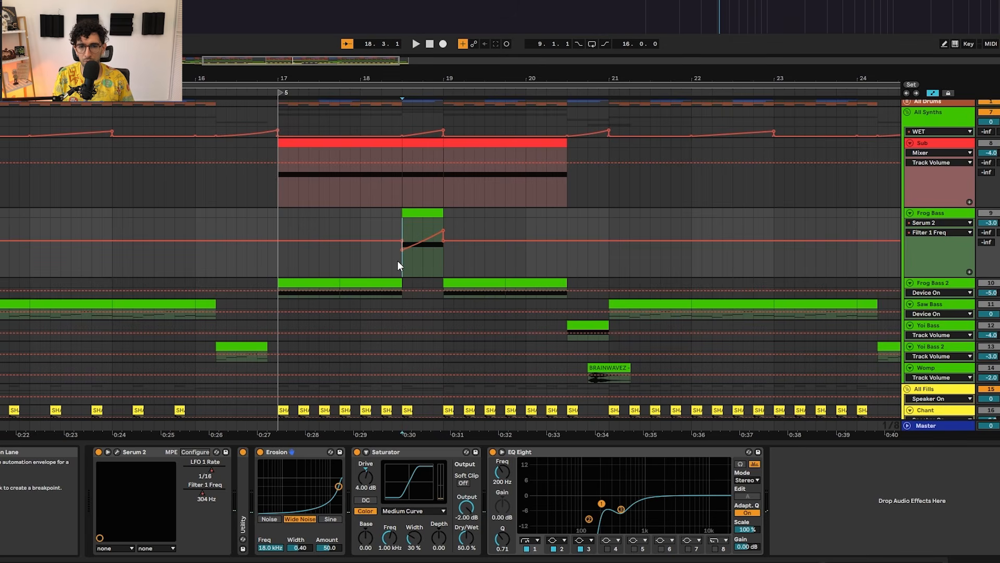
key("minus")
key("minus")
left_click(58, 223)
key("plus")
key("plus")
key("space")
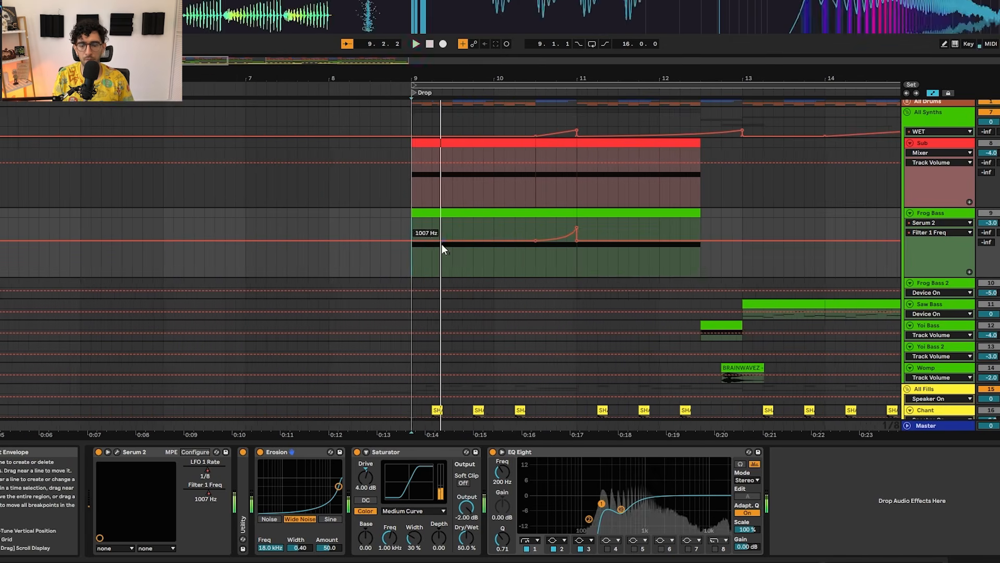
key("space")
Hide the automation lanes, select the Frog Bass 2 track and increase its height
key("a")
left_click(387, 199)
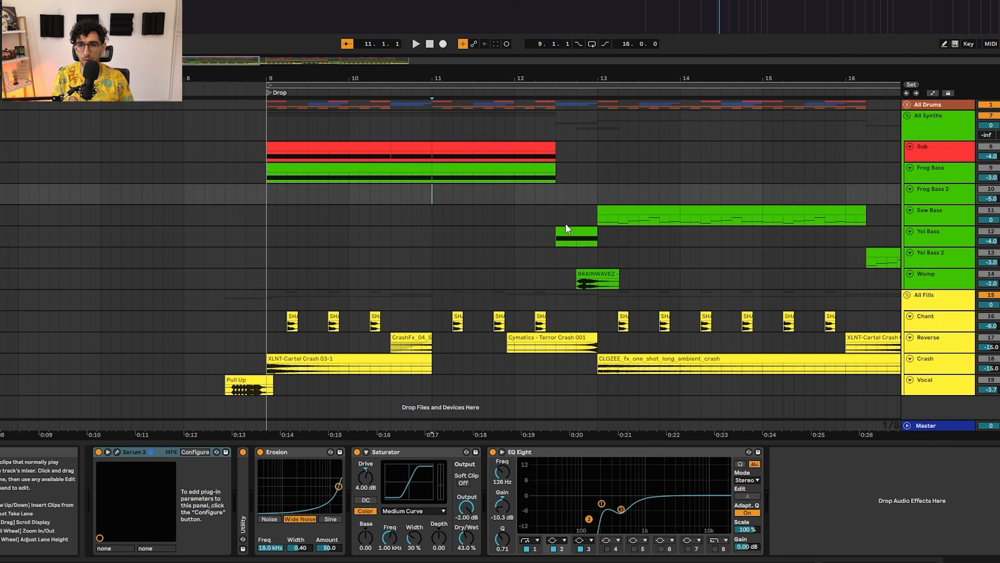
left_click(922, 191)
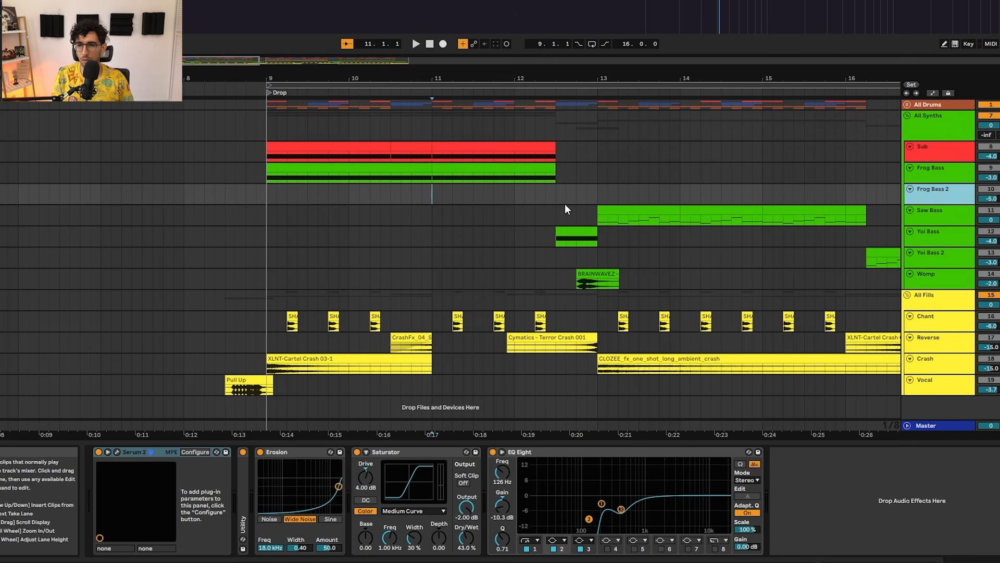
left_click(614, 208)
key("minus")
key("minus")
left_click(938, 198)
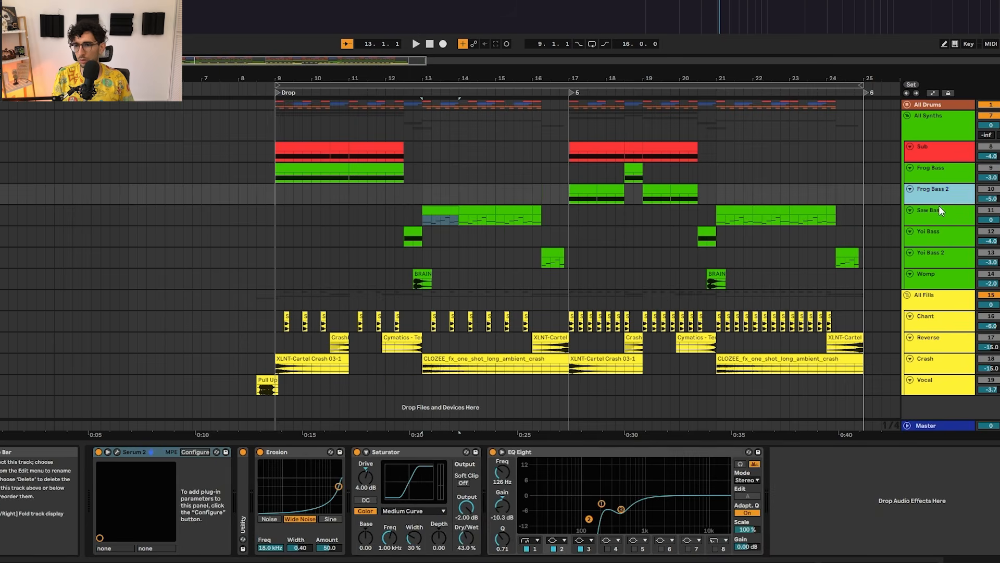
left_click_drag(938, 205, 939, 224)
Select the first Frog Bass 2 clip at bar 17 and play the second half of the drop from there
left_click(567, 195)
scroll(566, 193, "right", 5)
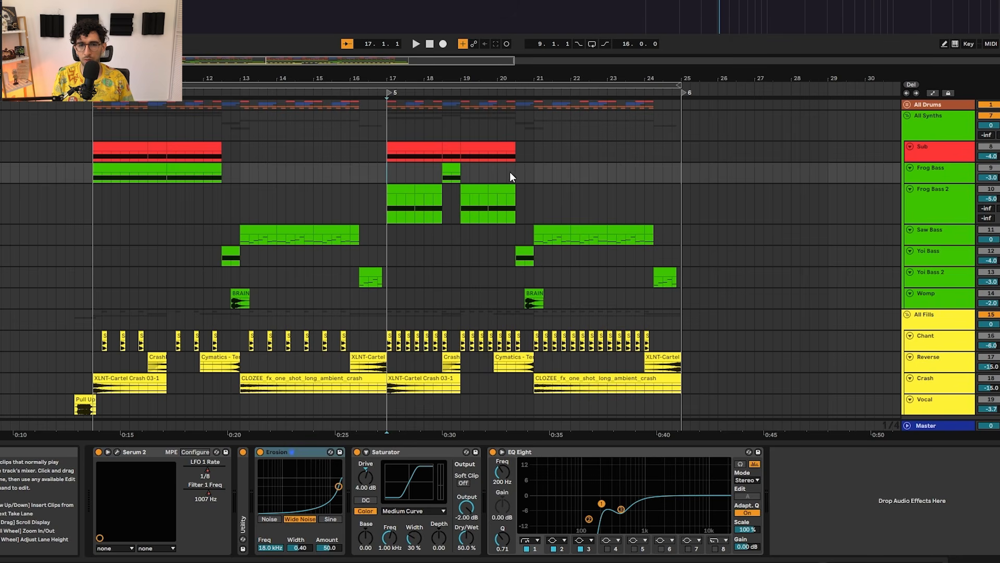
left_click(378, 193)
left_click(389, 192)
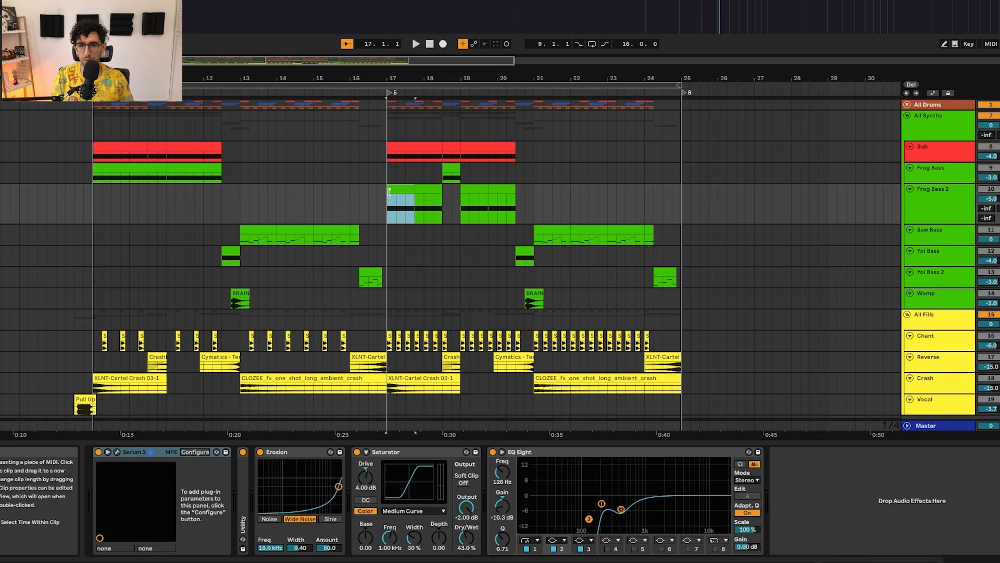
key("space")
key("plus")
key("plus")
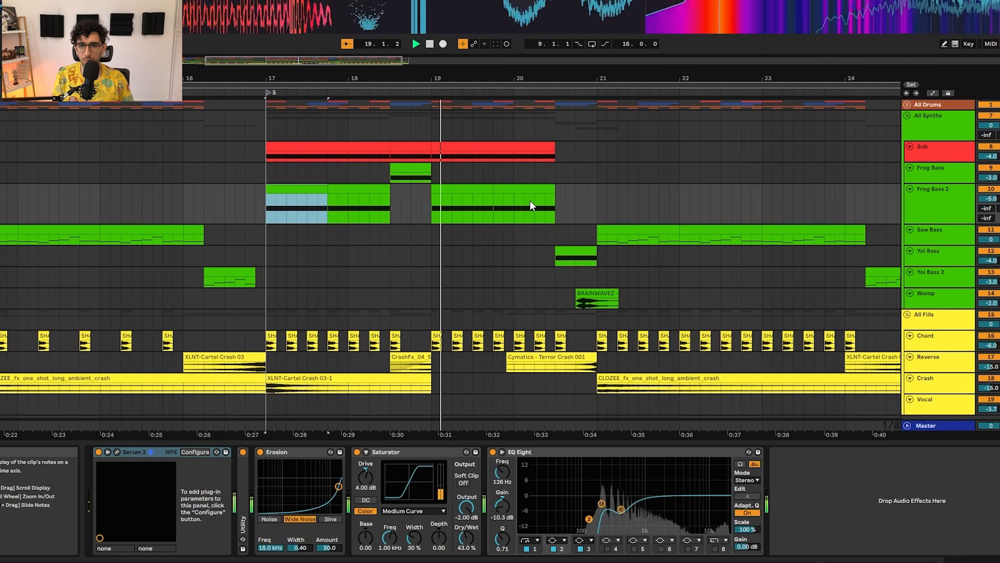
key("space")
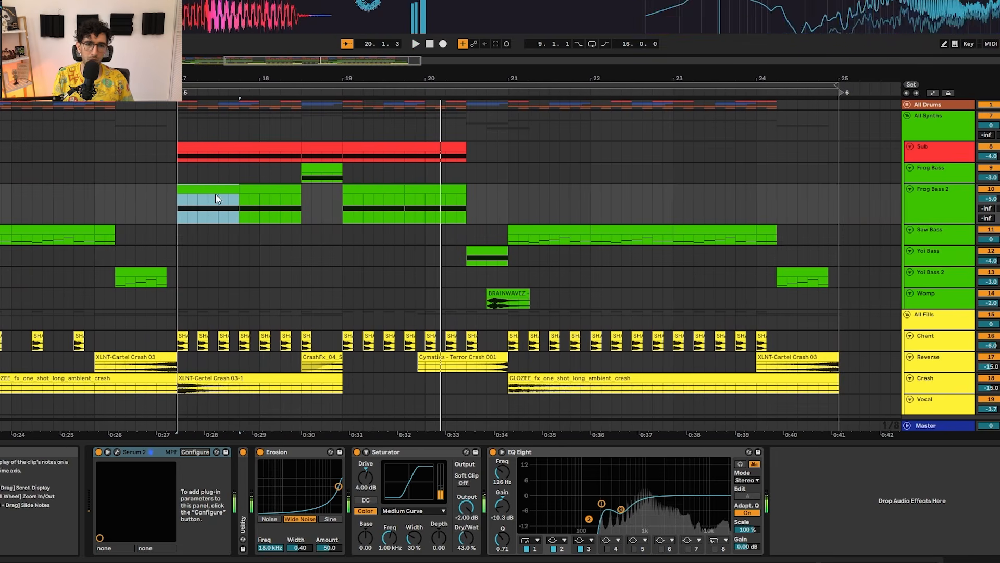
Compare the device chains of the Sub and Frog Bass 2 tracks in the second half of the drop
key("minus")
key("minus")
left_click(211, 146)
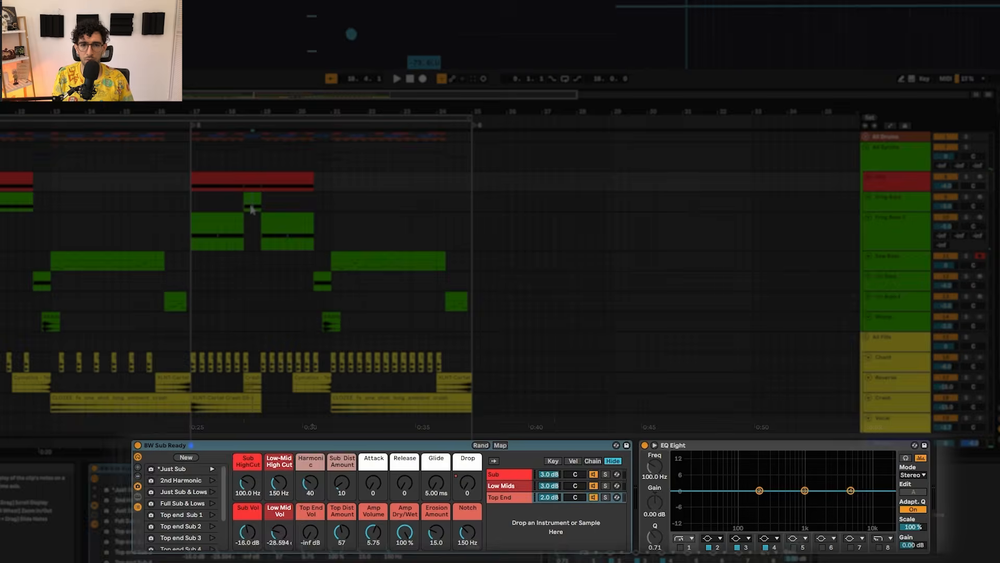
left_click(265, 171)
left_click(200, 225)
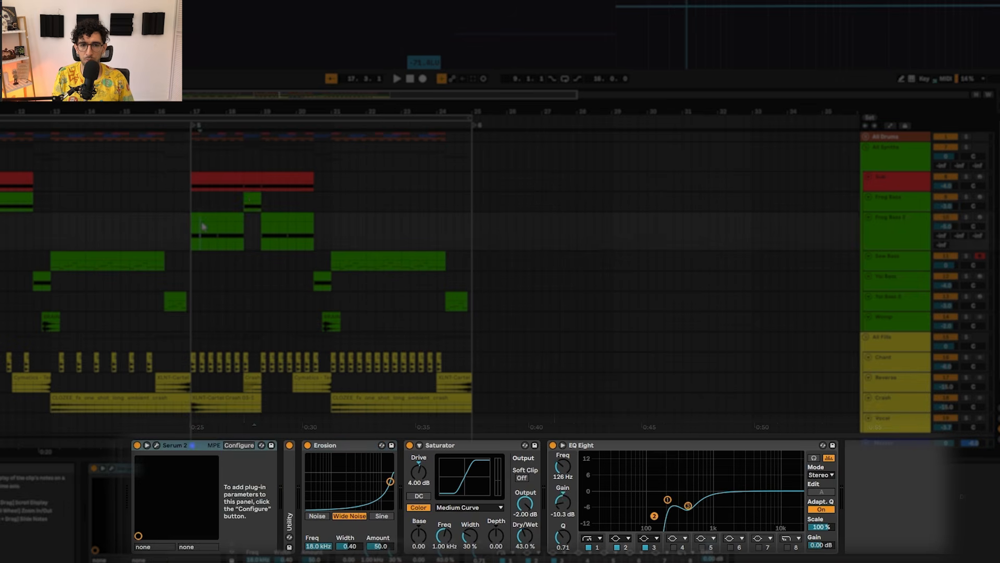
Select the first Frog Bass 2 clip, solo its track and play it from bar 17
key("plus")
key("plus")
left_click(203, 217)
key("s")
scroll(356, 239, "left", 5)
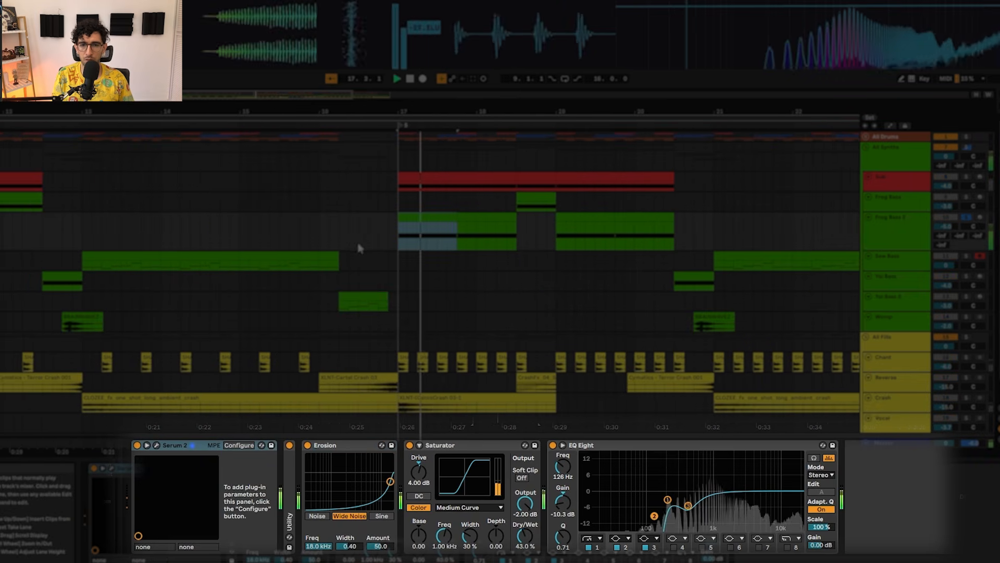
Open the Frog Bass 2 track's Serum 2 patch and examine its oscillators, filter, effects and LFO 1 settings
left_click(156, 445)
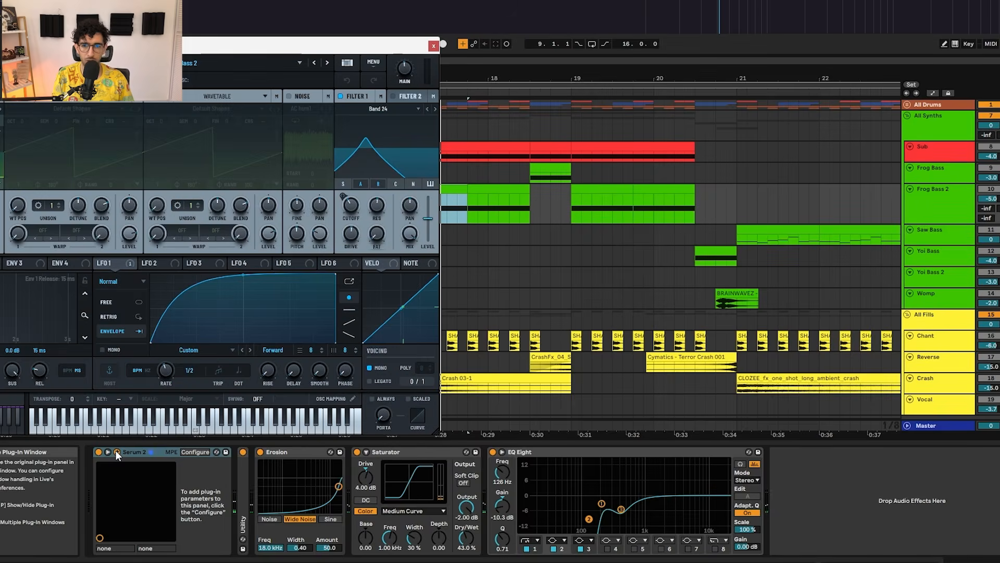
left_click_drag(55, 41, 492, 78)
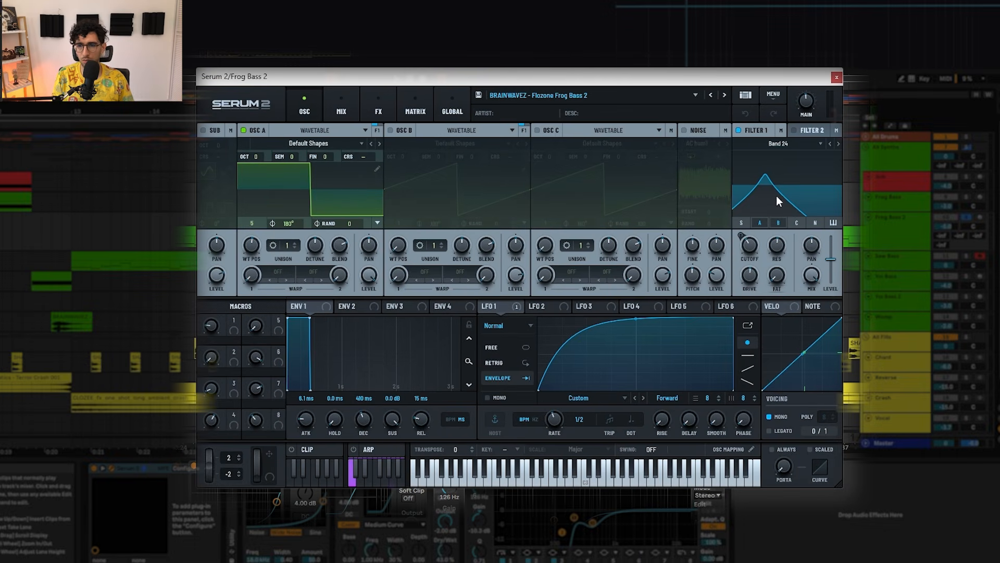
left_click(341, 107)
left_click(378, 107)
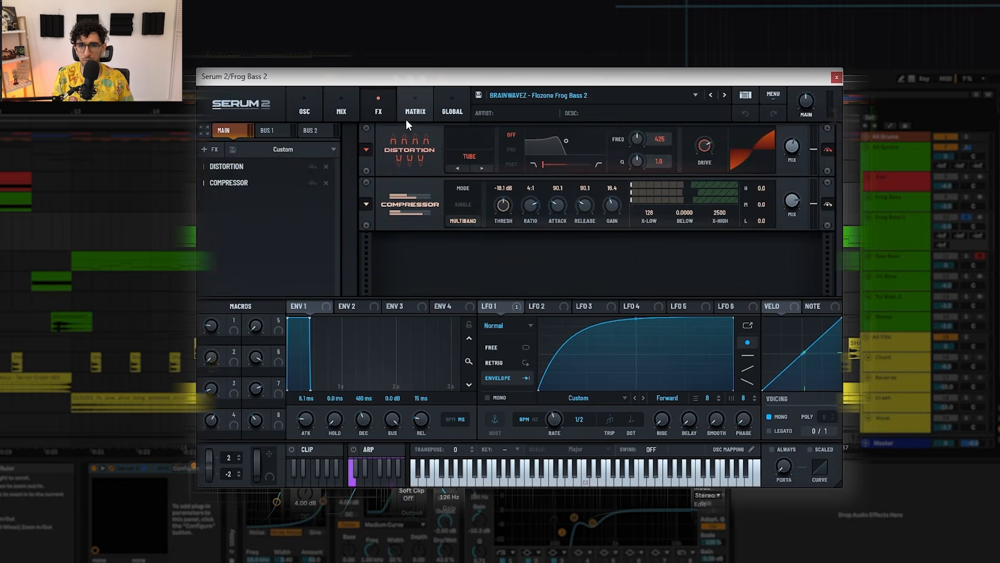
left_click(311, 105)
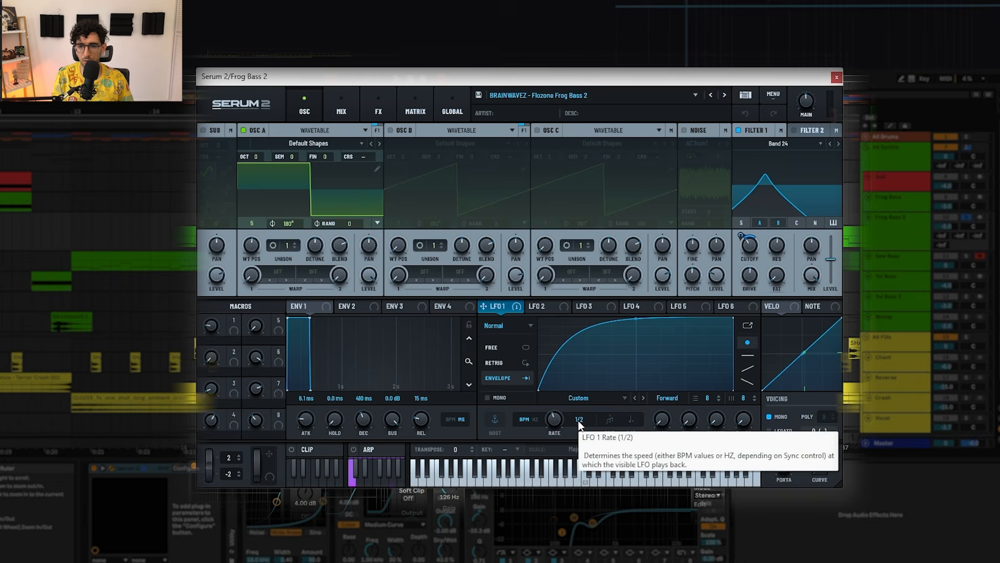
Try flipping the LFO 1 shape horizontally, vertically, and horizontally again
right_click(658, 353)
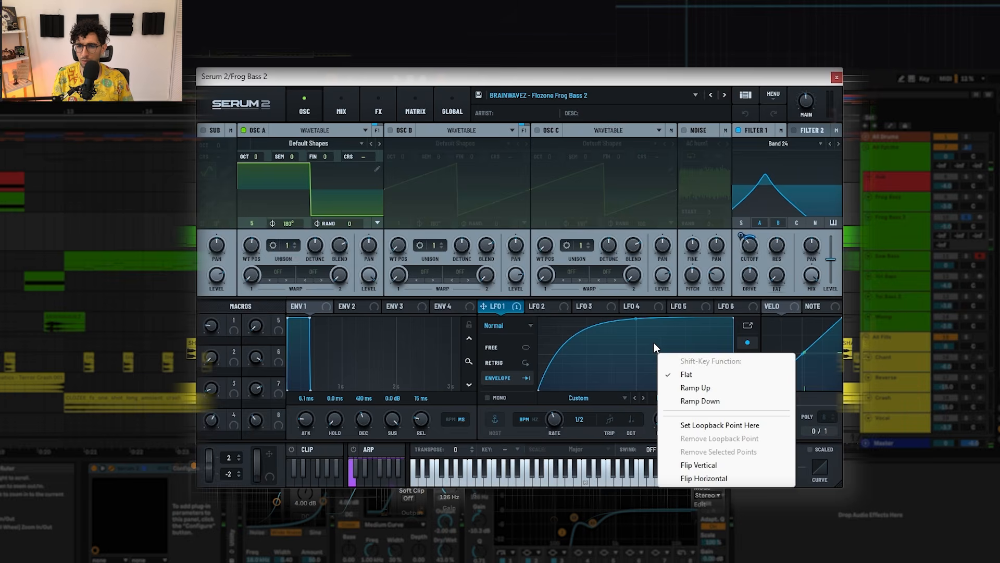
left_click(710, 478)
right_click(602, 342)
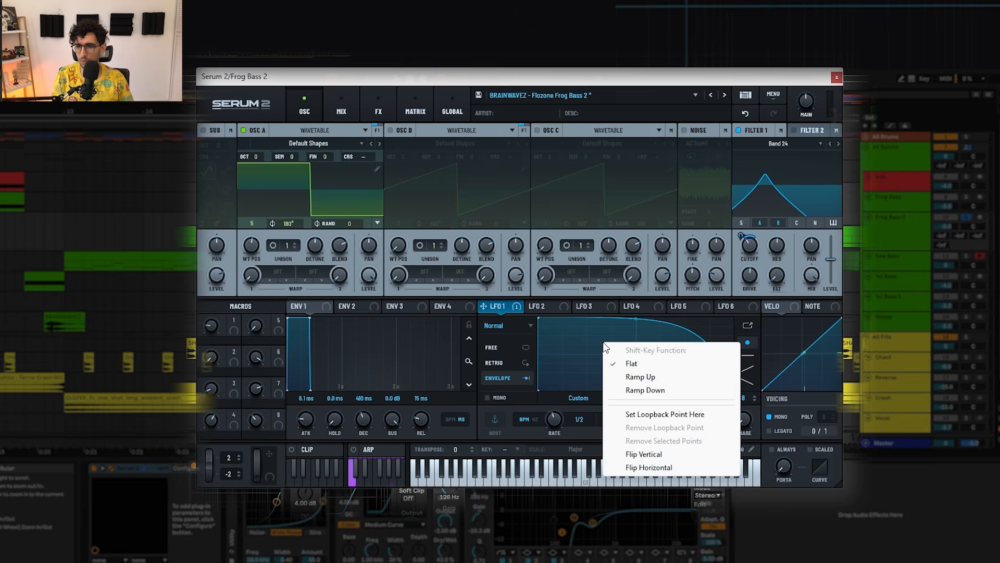
left_click(635, 459)
right_click(648, 365)
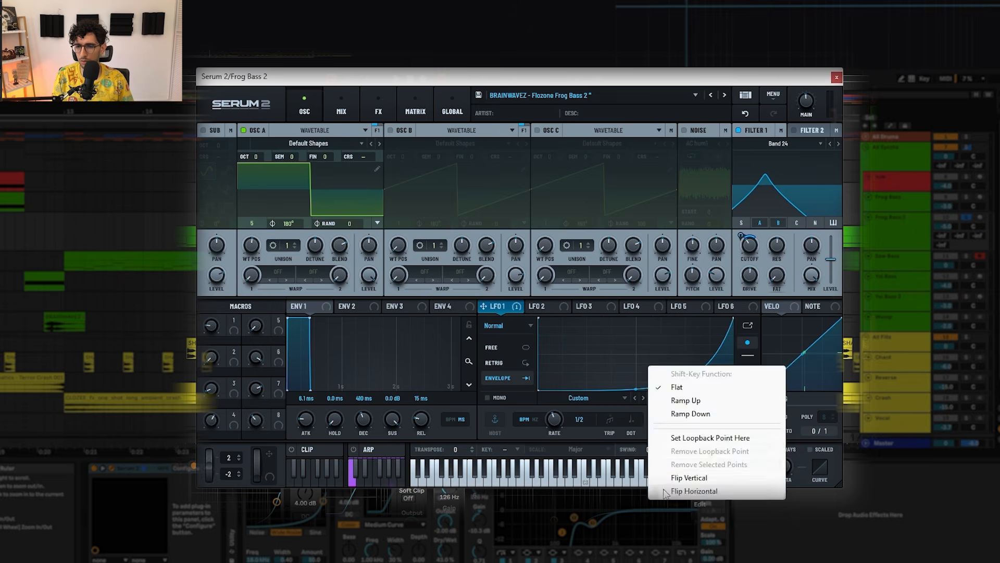
left_click(670, 489)
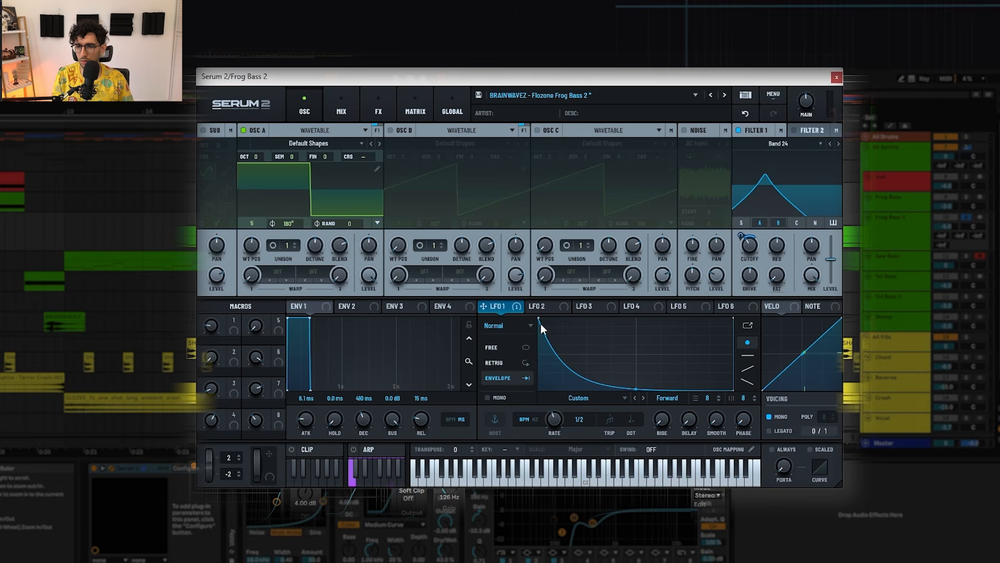
Undo the LFO 1 shape flips
left_click(745, 112)
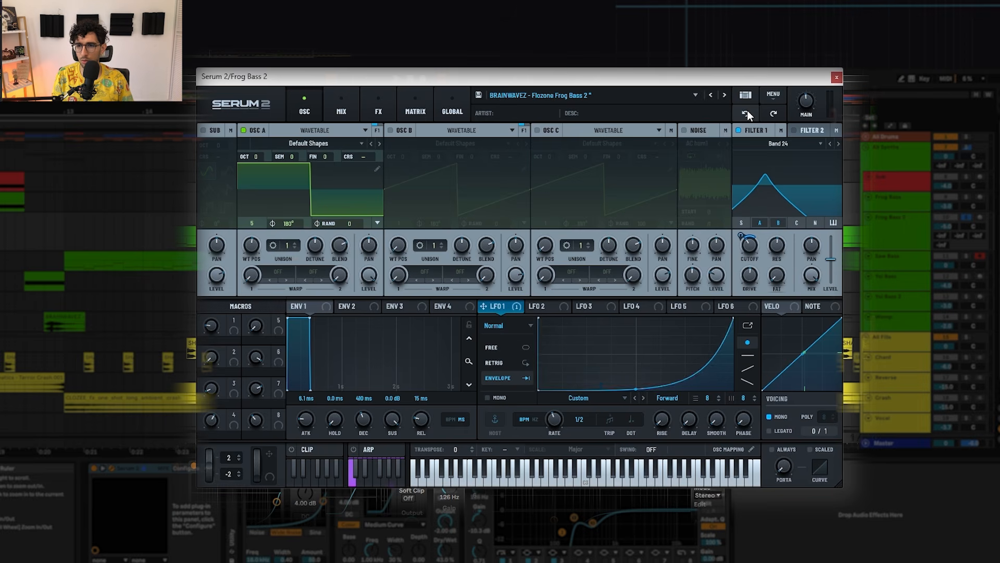
left_click(745, 113)
left_click(746, 113)
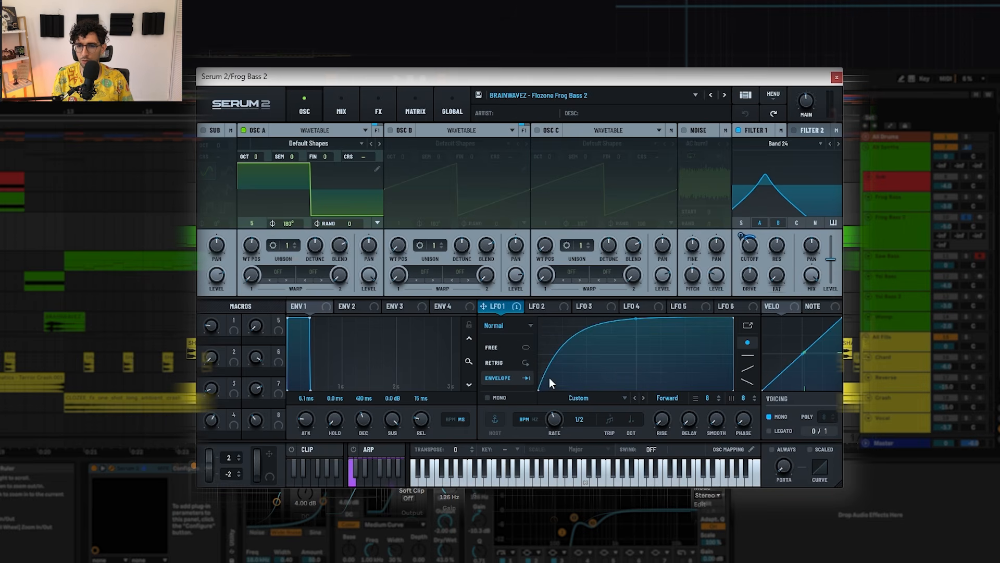
Try a lower Filter 1 cutoff on the Frog Bass 2 patch and audition the clip with it
key("space")
key("space")
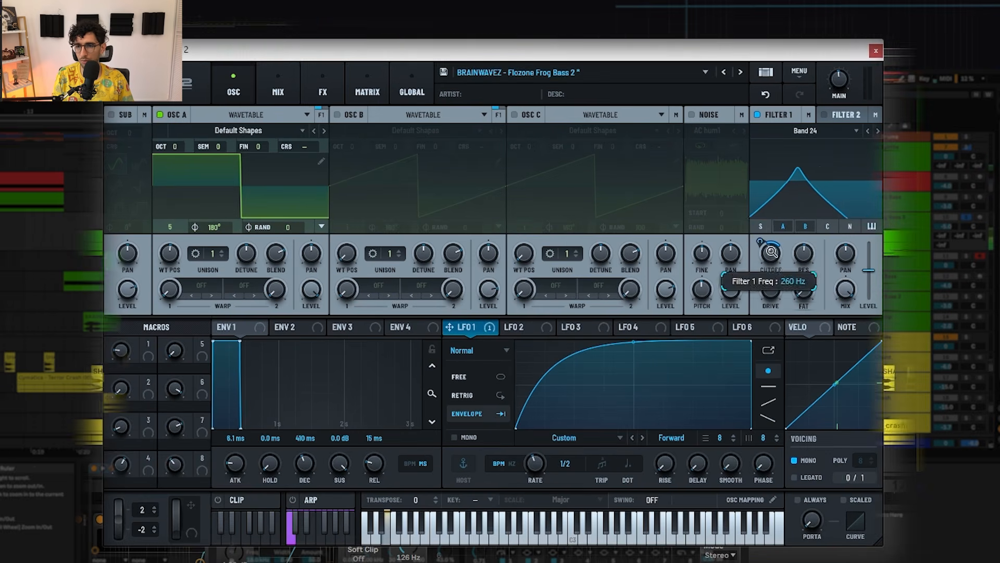
left_click_drag(748, 248, 776, 281)
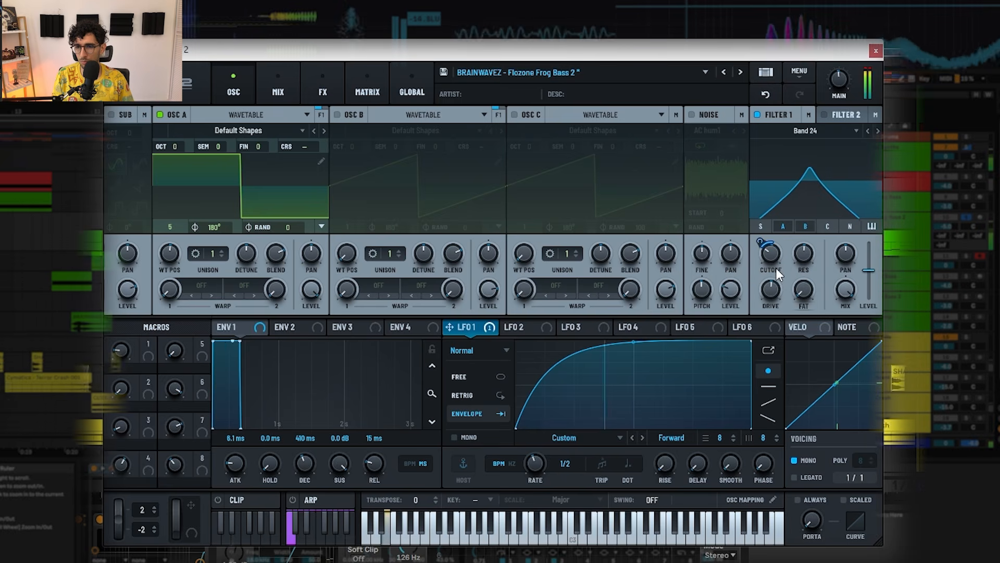
key("space")
Undo the Filter 1 cutoff changes and replay the Frog Bass 2 clip
left_click(765, 96)
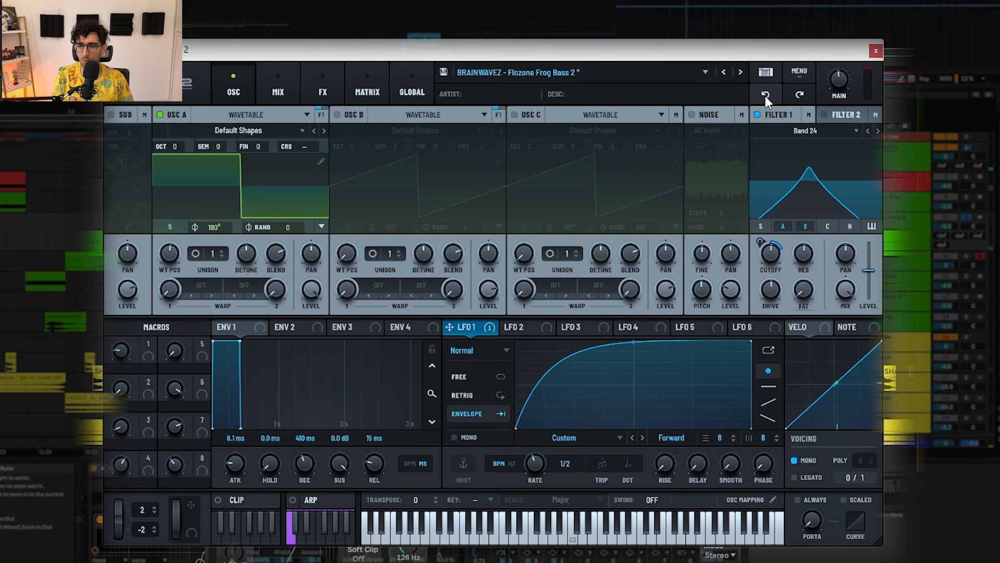
left_click(765, 97)
key("space")
left_click(765, 96)
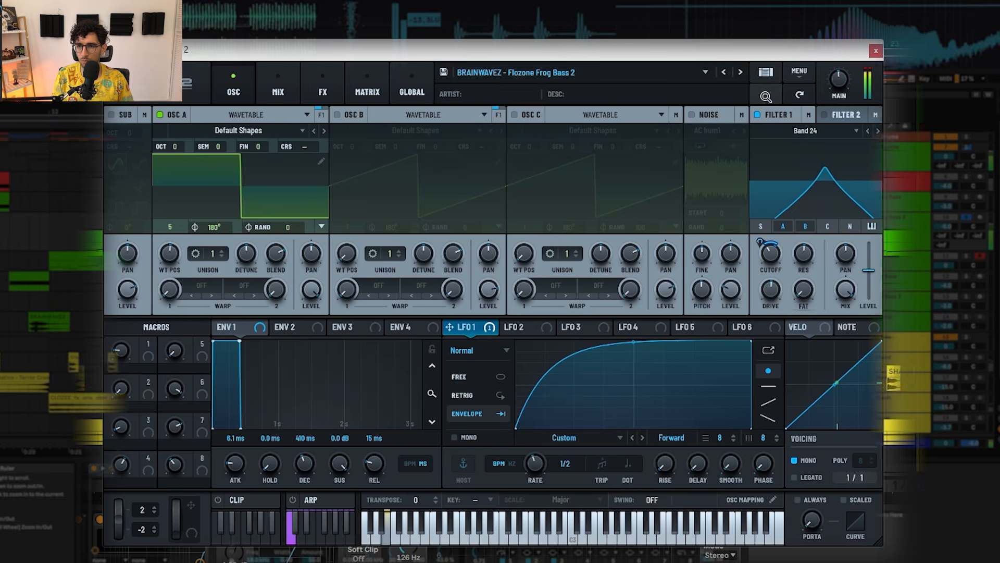
key("space")
Close the synth window, play the second half of the drop from bar 17, and stop playback
left_click(875, 51)
key("space")
scroll(566, 201, "down", 3)
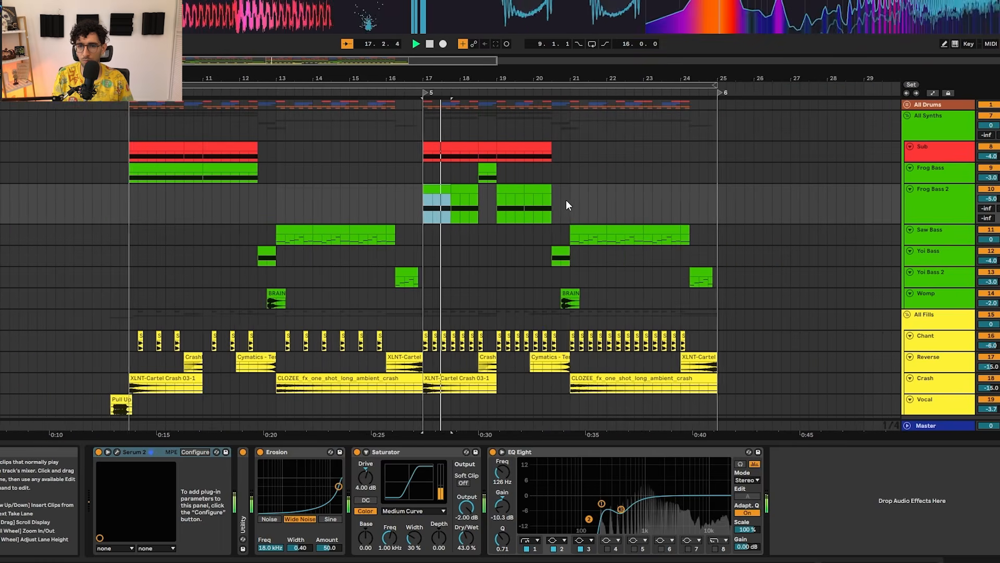
scroll(409, 200, "up", 3)
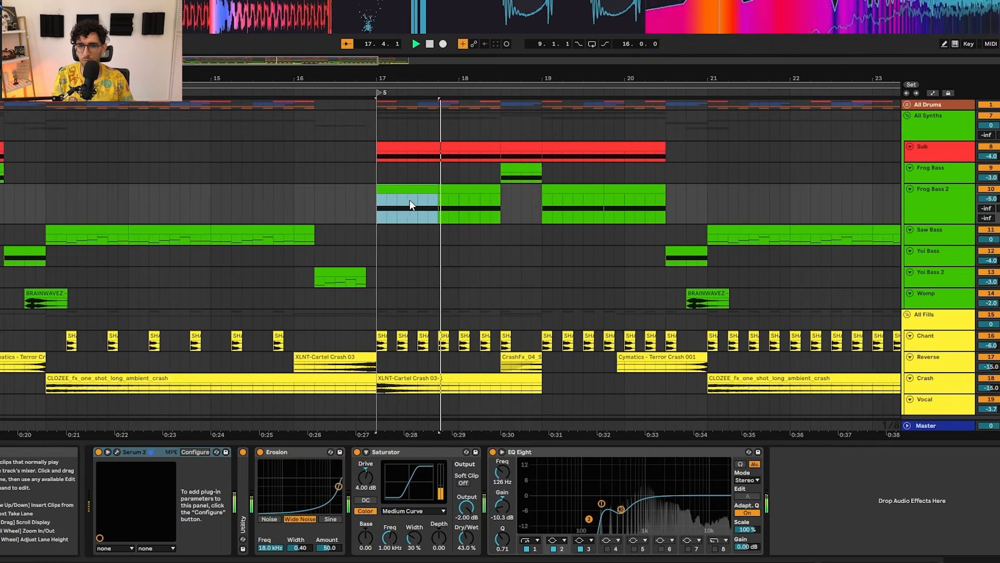
scroll(409, 200, "down", 3)
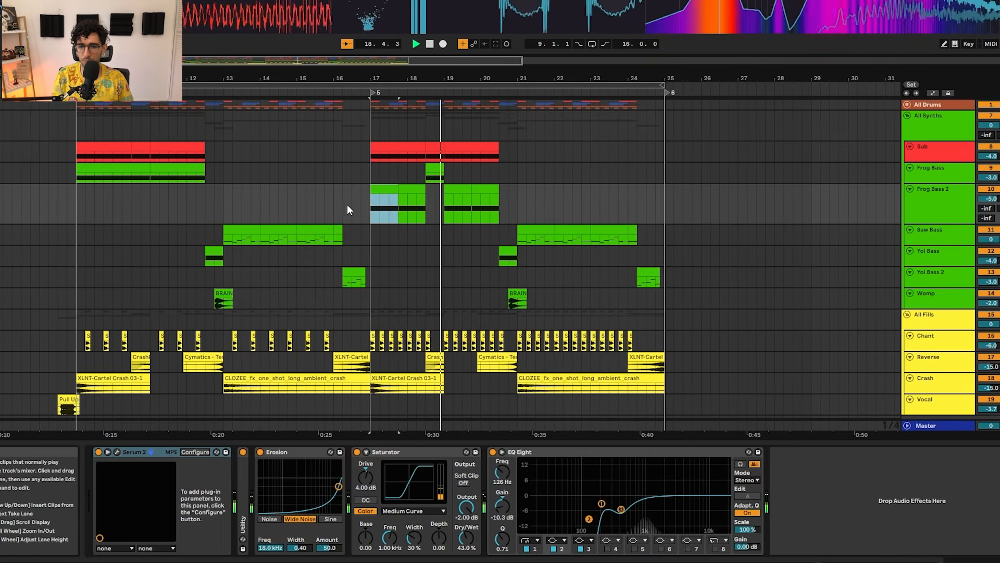
scroll(346, 206, "up", 3)
scroll(385, 189, "down", 3)
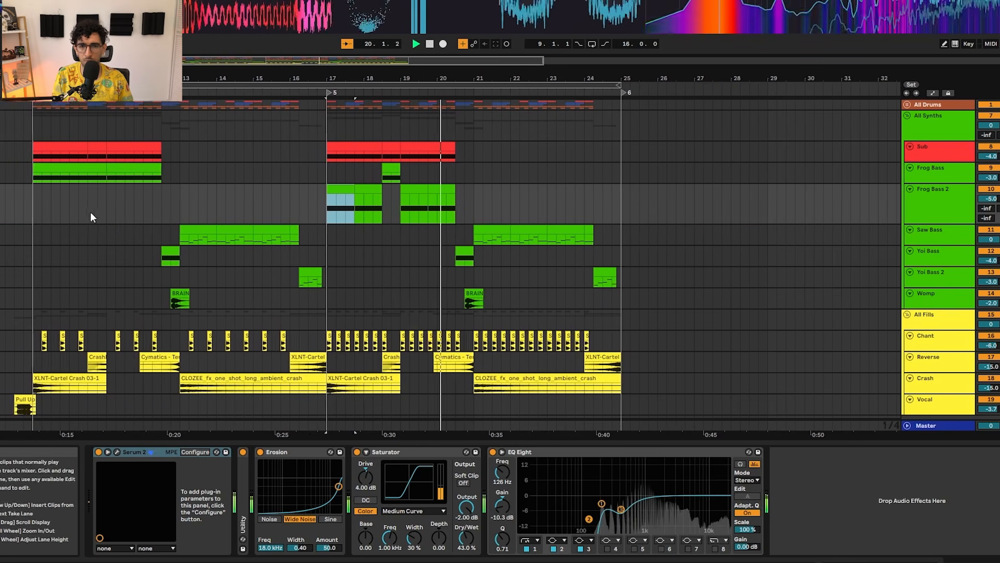
scroll(328, 186, "up", 3)
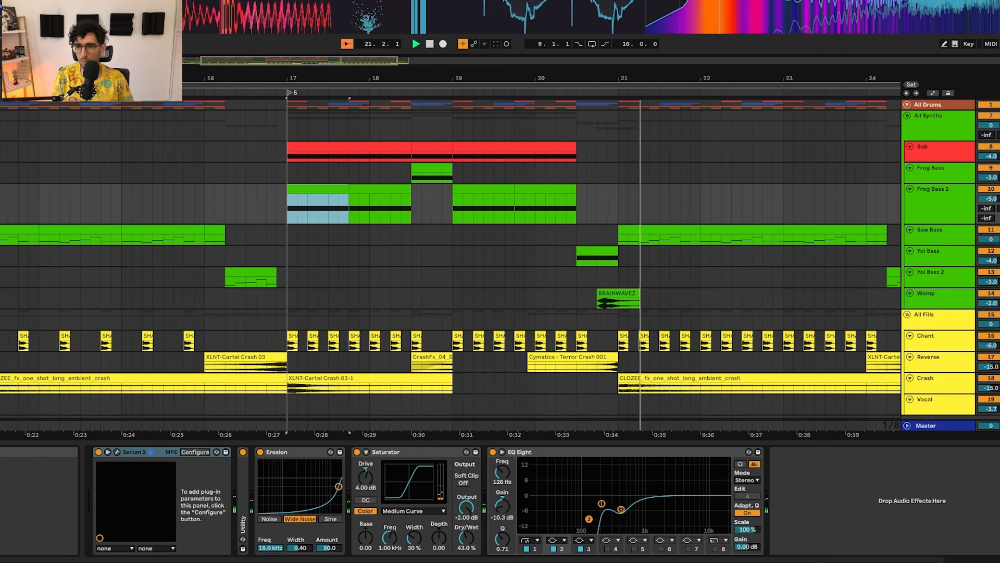
scroll(328, 186, "down", 3)
left_click(232, 229)
key("space")
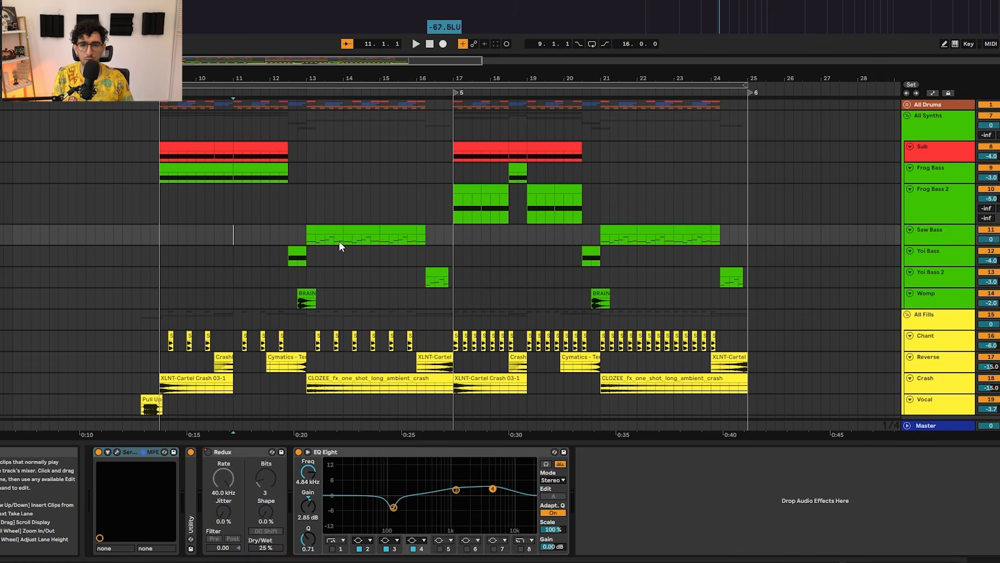
Inspect the first Saw Bass clip's device chain, and play the first Yoi Bass clip in bar 12
left_click(322, 229)
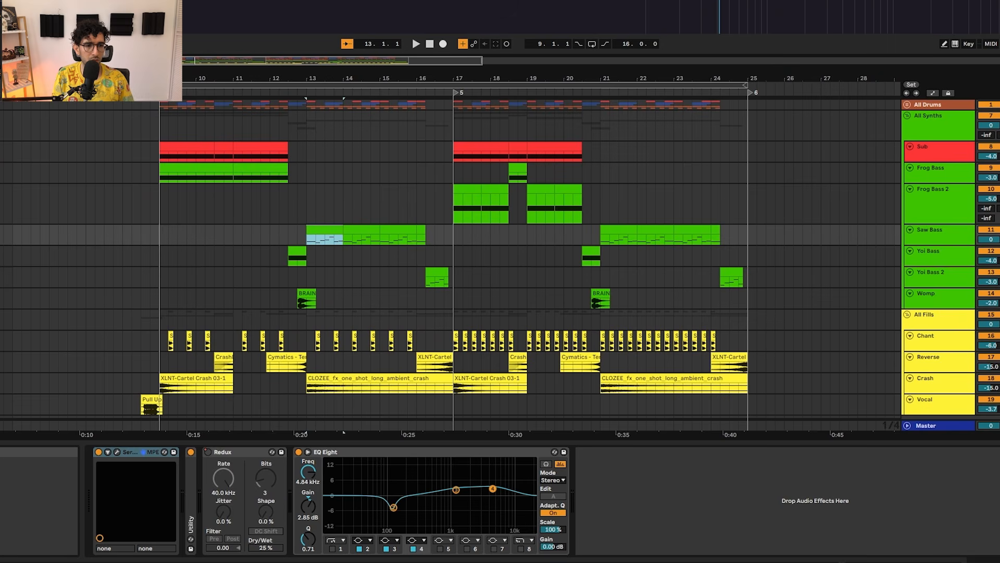
left_click(301, 248)
scroll(301, 248, "up", 3)
scroll(301, 248, "down", 3)
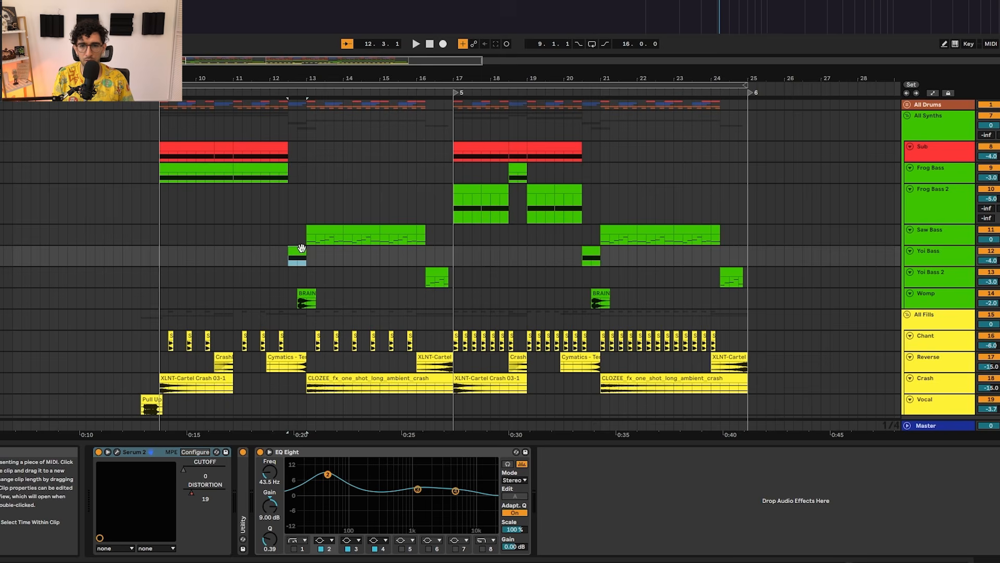
scroll(306, 223, "left", 3)
key("space")
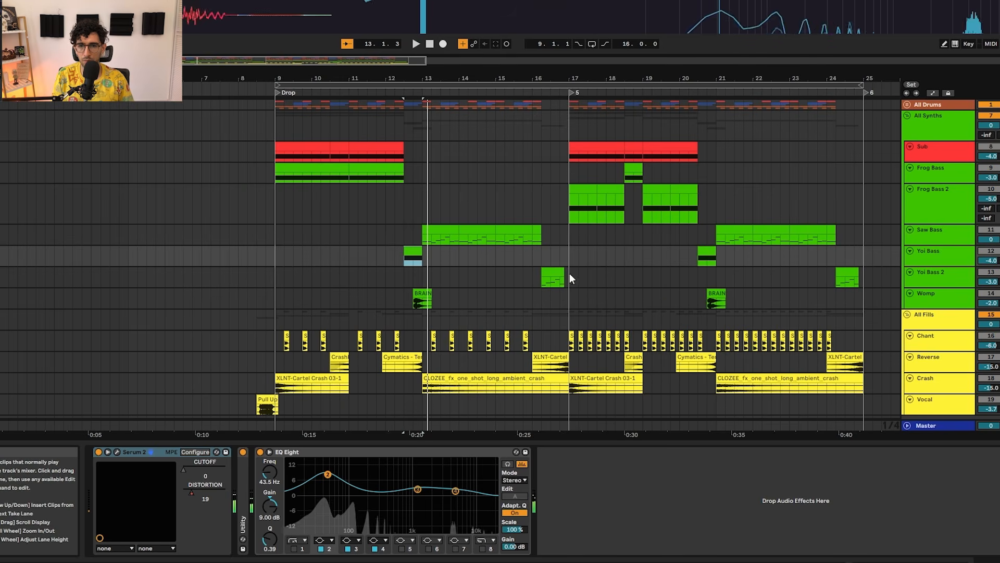
Audition the first Yoi Bass 2 clip in bar 16 and the second Yoi Bass clip in bar 20
left_click(555, 275)
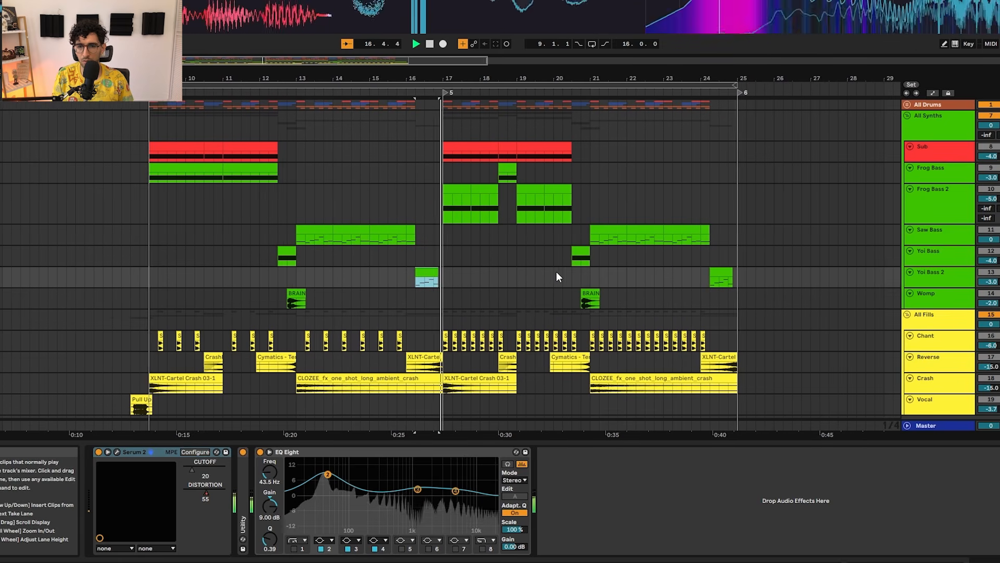
key("space")
left_click(569, 250)
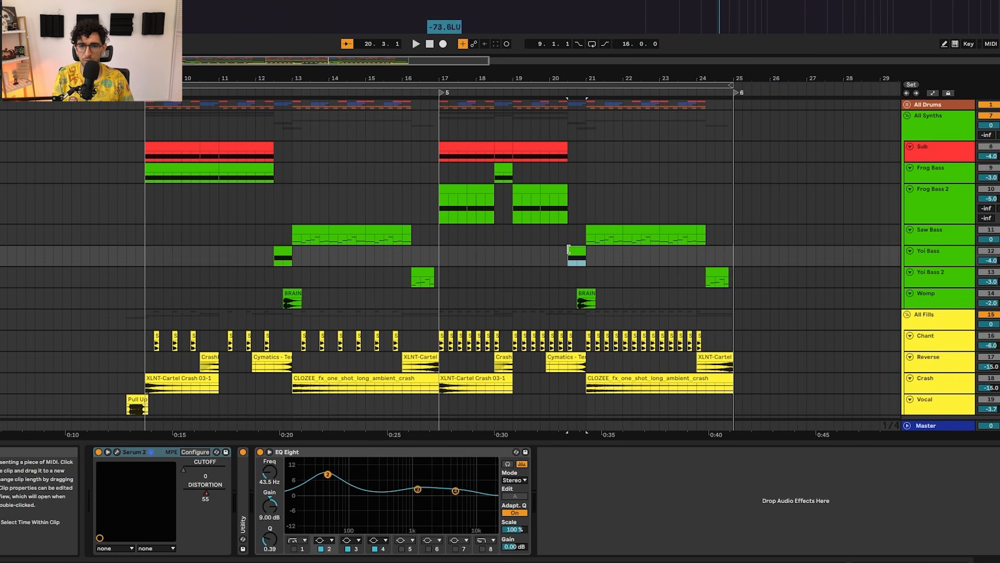
left_click(721, 270)
key("space")
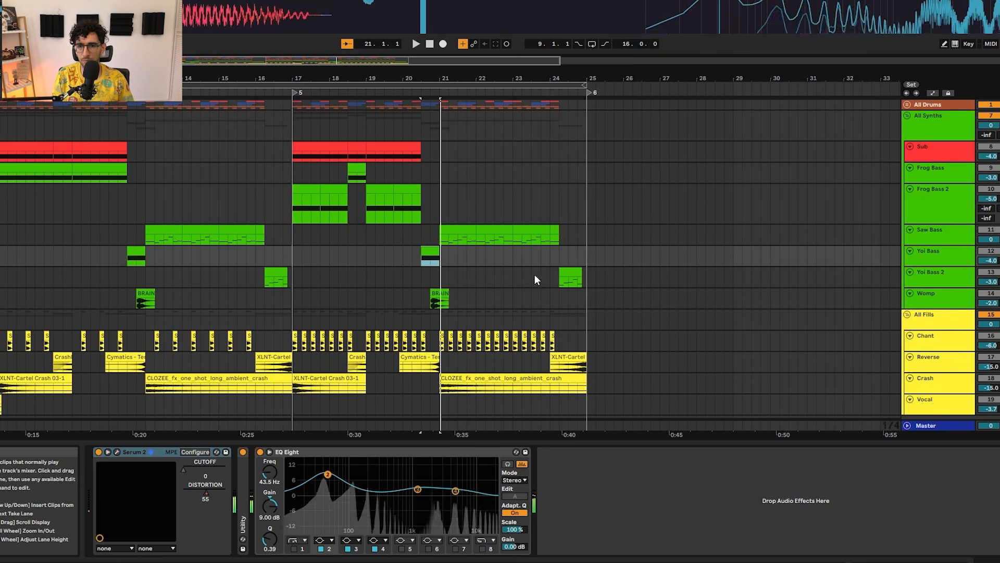
Open the Yoi Bass track's Serum 2 patch and examine its LFO 1 and LFO 2 settings
scroll(198, 256, "down", 2)
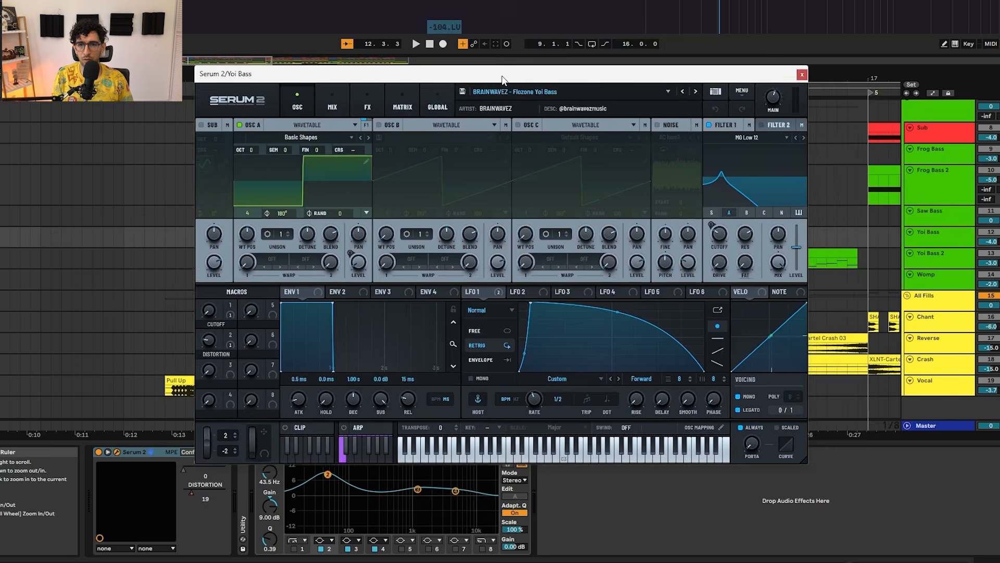
left_click_drag(502, 79, 572, 94)
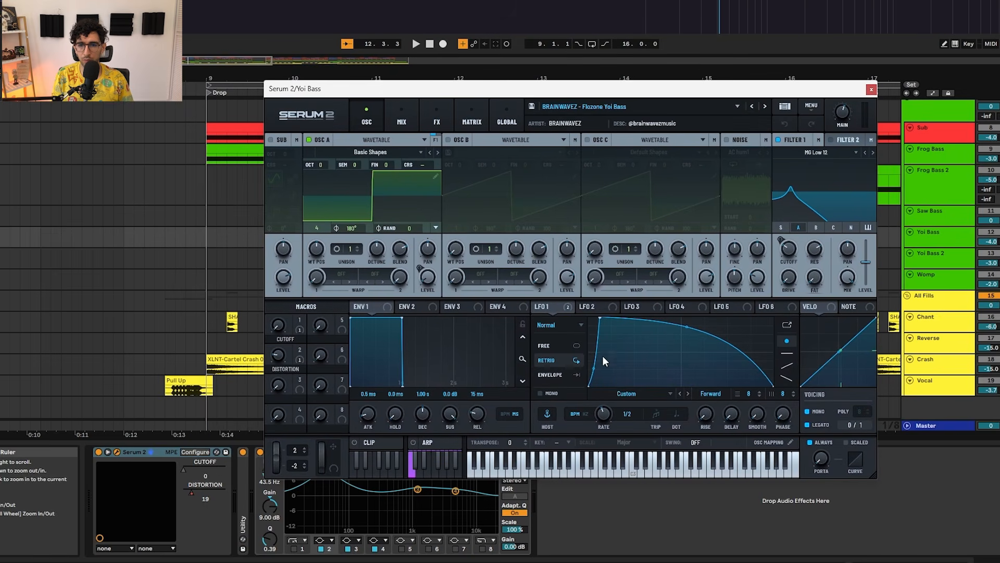
left_click(608, 307)
left_click(560, 306)
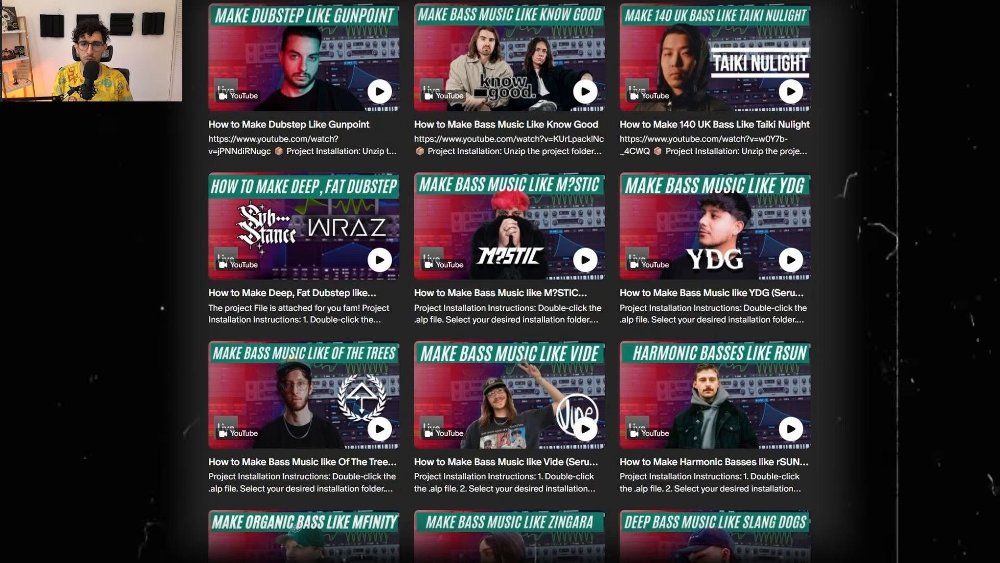
Look through the web page's collection of bass music tutorials and project files
scroll(500, 282, "down", 3)
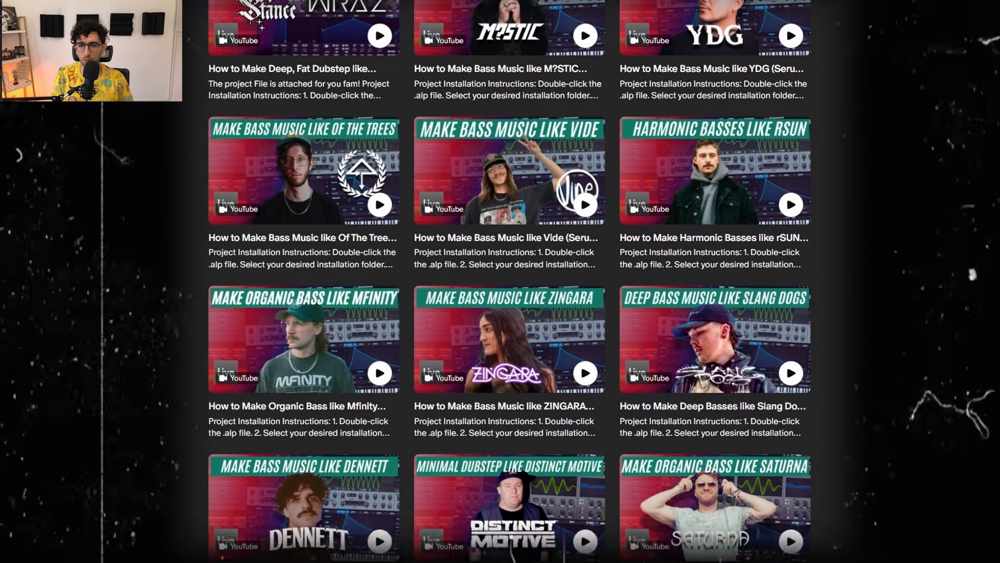
scroll(500, 282, "down", 6)
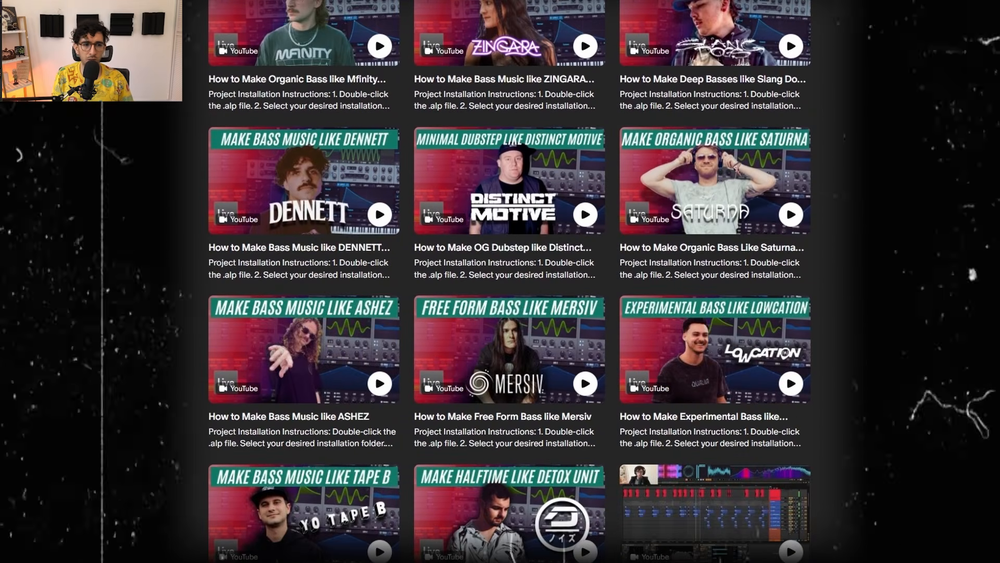
scroll(500, 281, "down", 3)
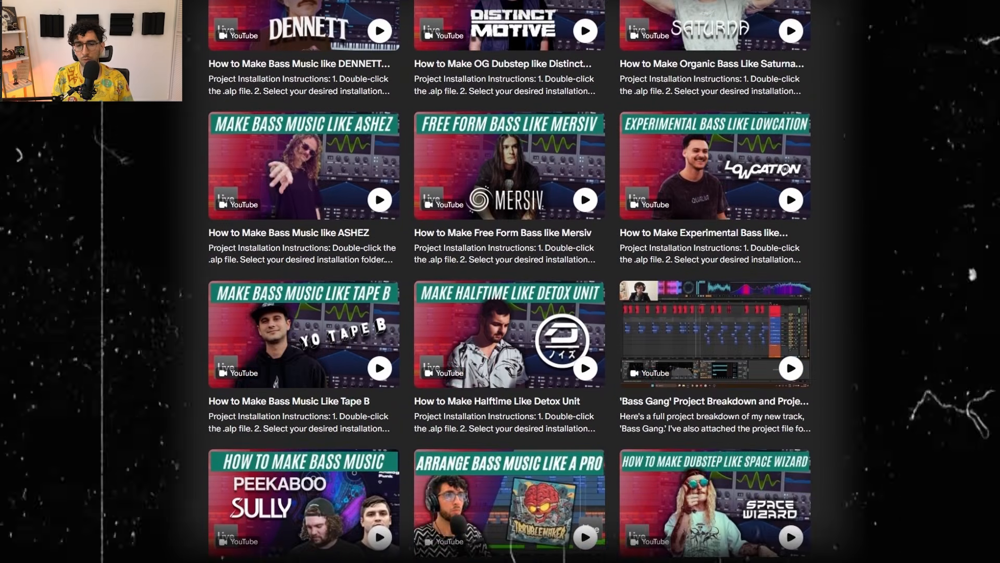
scroll(500, 282, "down", 3)
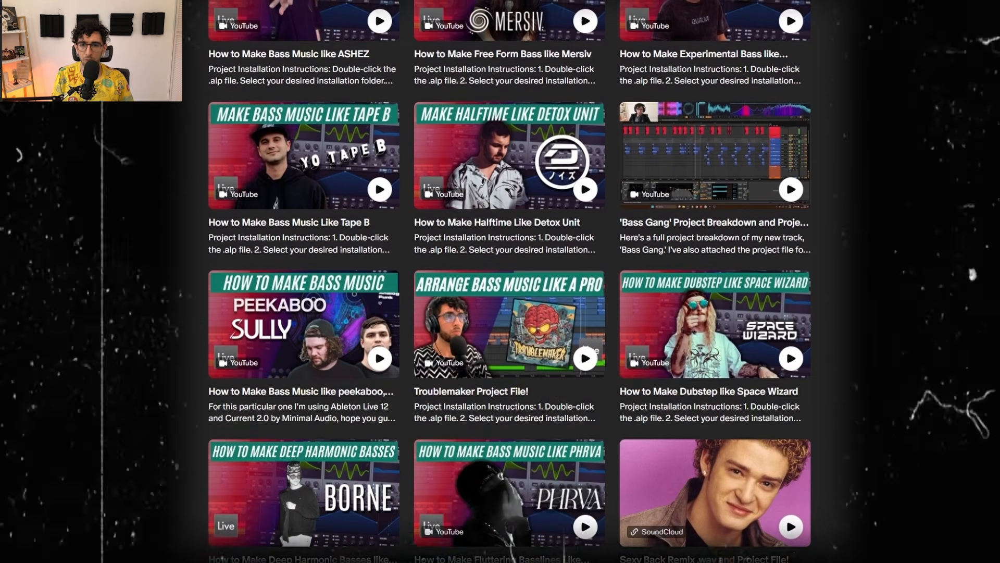
scroll(500, 281, "down", 5)
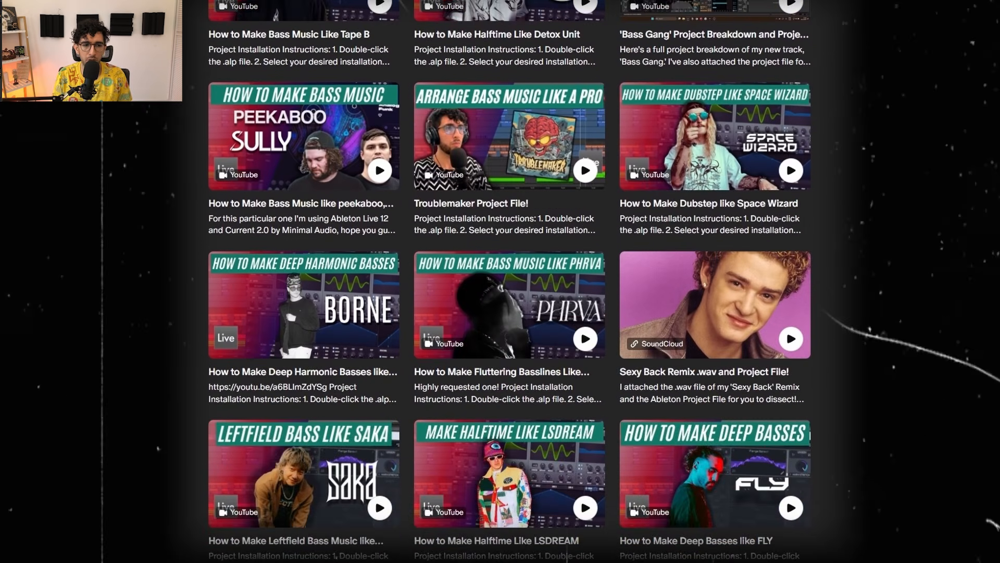
scroll(500, 281, "down", 6)
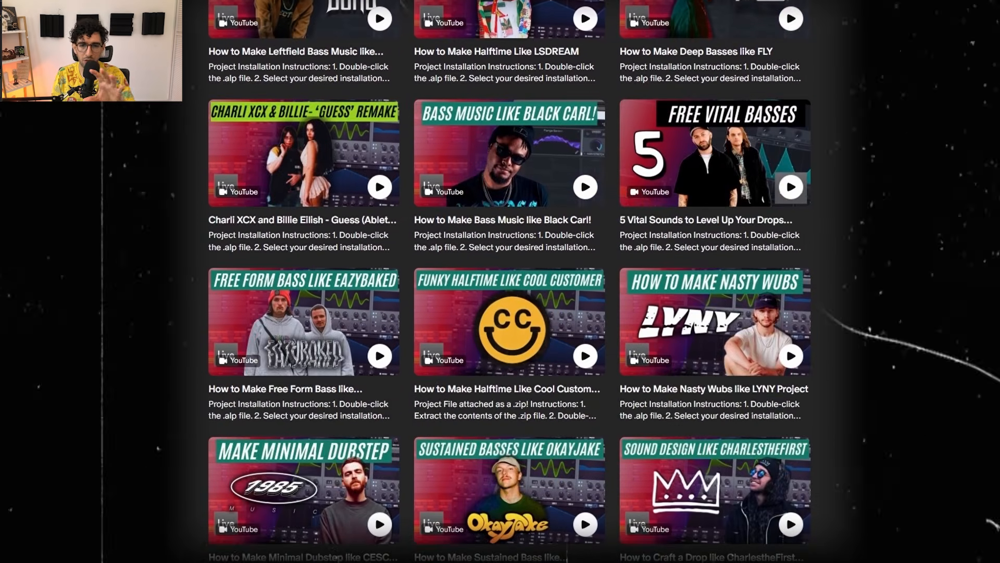
Return from the web page to the Ableton Live arrangement and audition the drop from the first Sub clip in bar 9
scroll(500, 281, "down", 12)
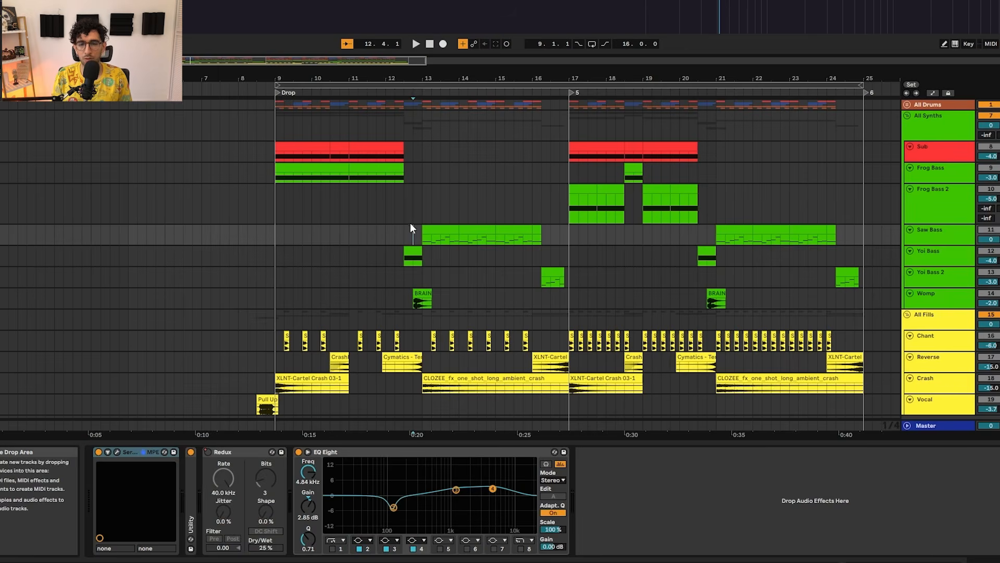
key("plus")
key("plus")
left_click(414, 251)
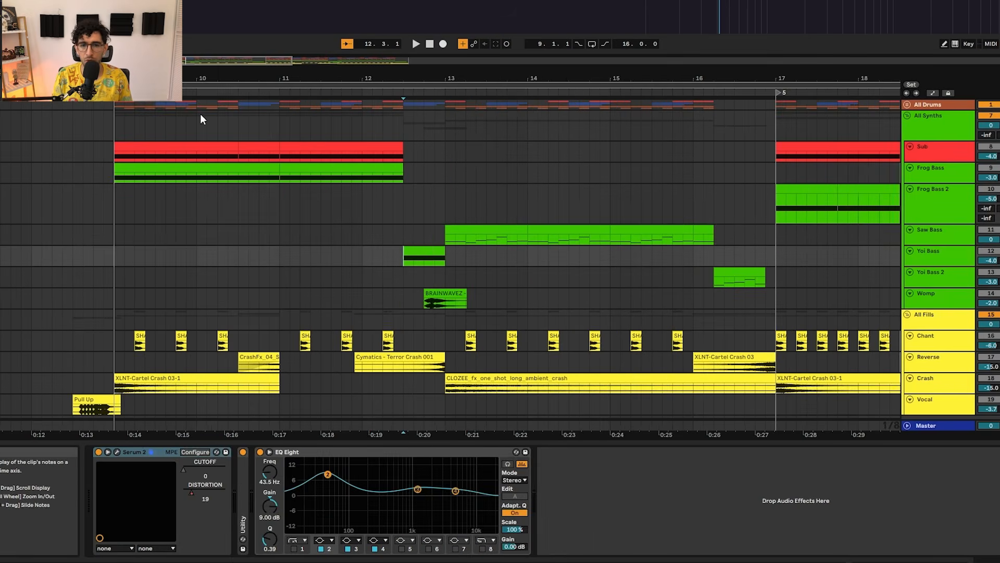
left_click(120, 150)
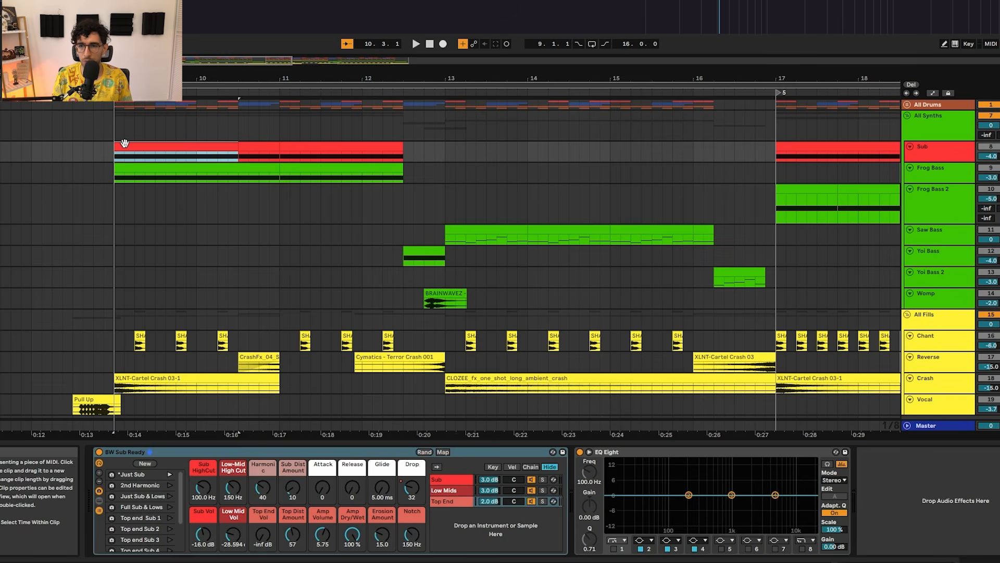
key("space")
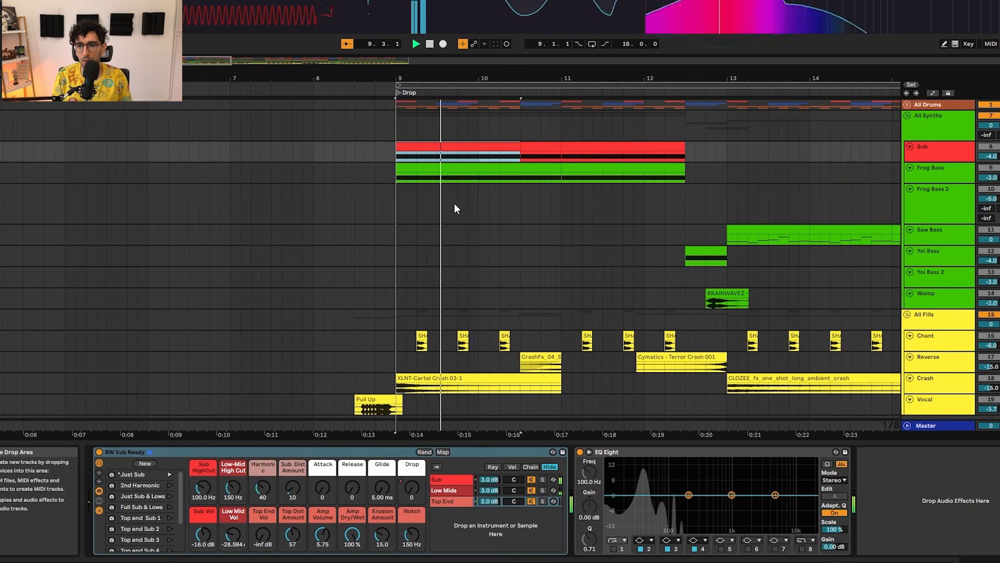
key("minus")
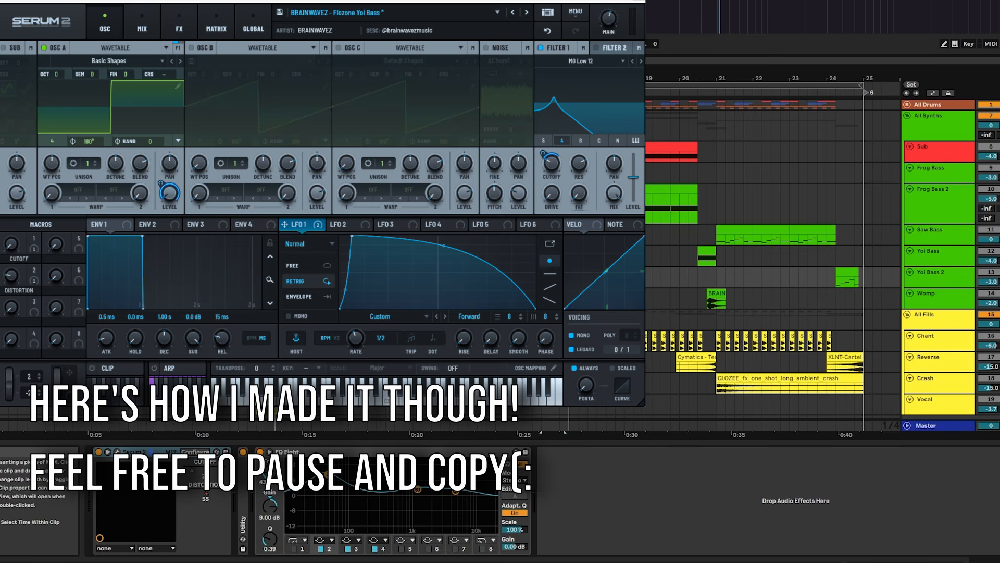
Open the Yoi Bass 2 track's Serum 2 patch beside the Yoi Bass patch to compare them, and close its window
left_click(118, 452)
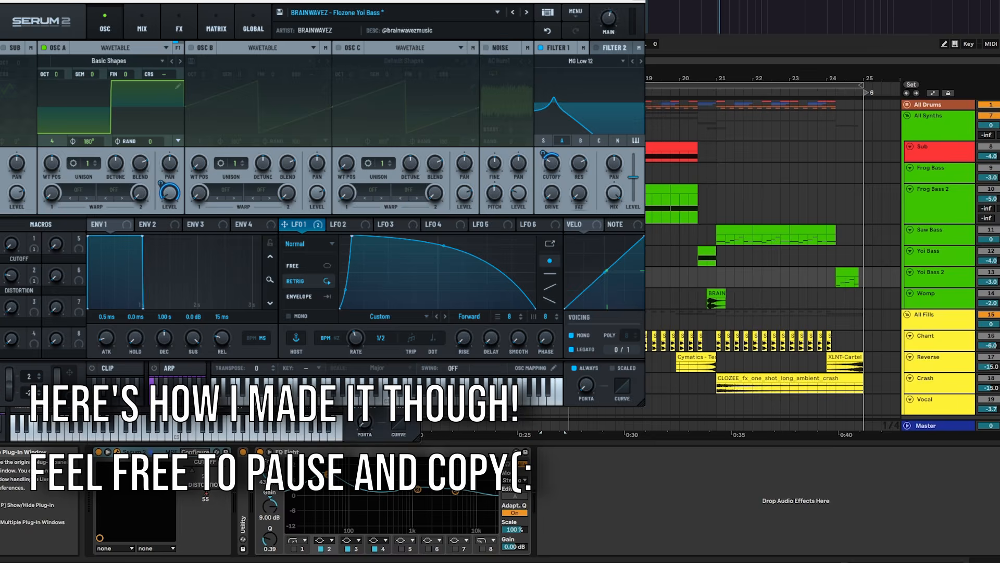
left_click_drag(338, 51, 696, 90)
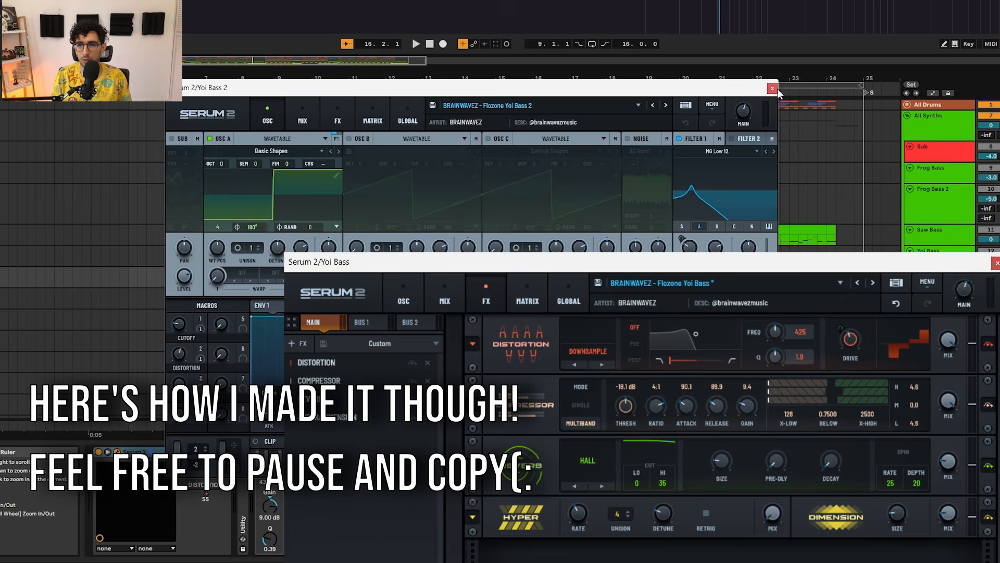
left_click(776, 88)
Audition the first Saw Bass clip in bar 13
scroll(494, 246, "up", 3)
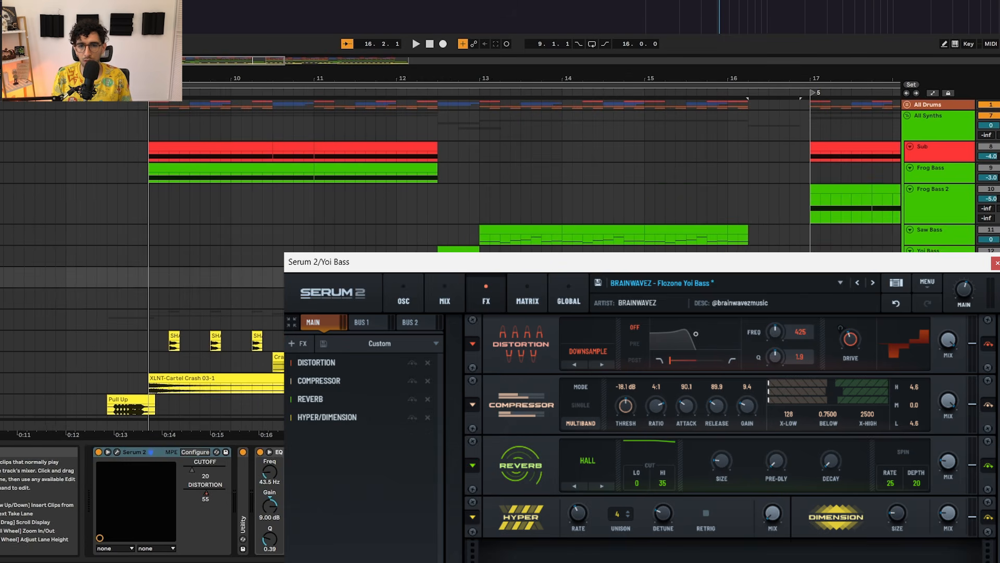
left_click(495, 231)
key("space")
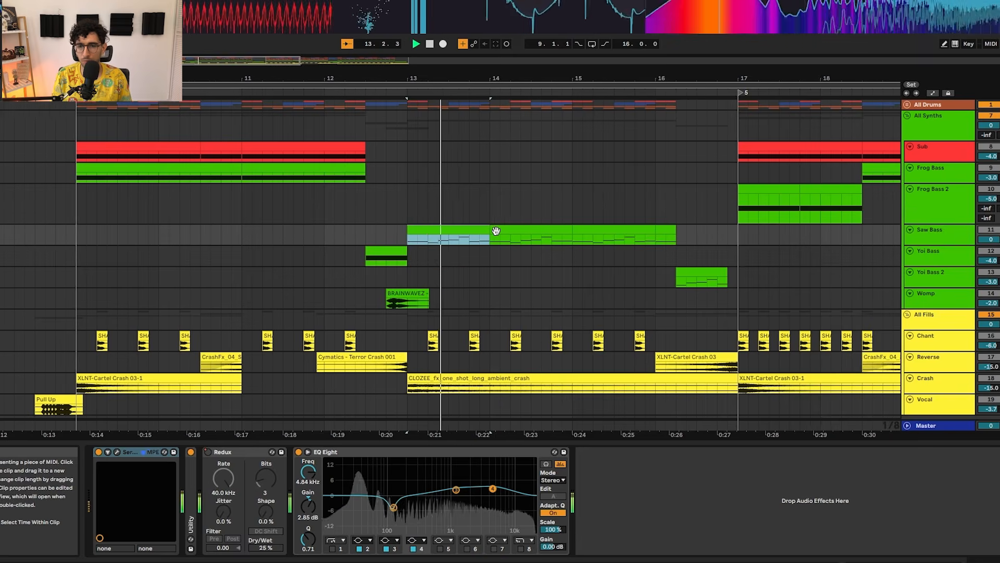
key("space")
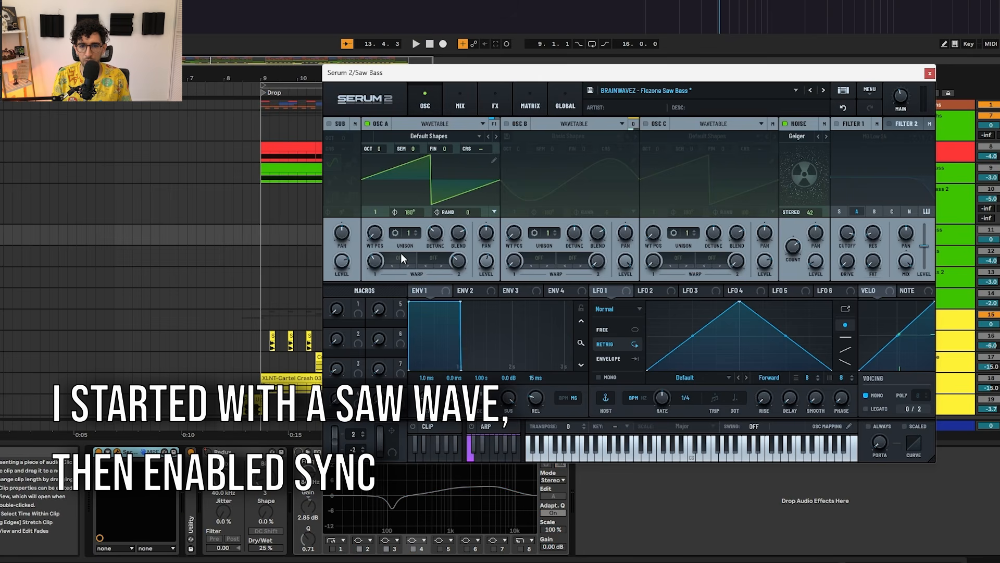
In the Saw Bass Serum 2 patch, set OSC A's first warp mode to Sync with an amount of 1.86%
left_click(403, 258)
left_click(414, 293)
mouse_move(379, 258)
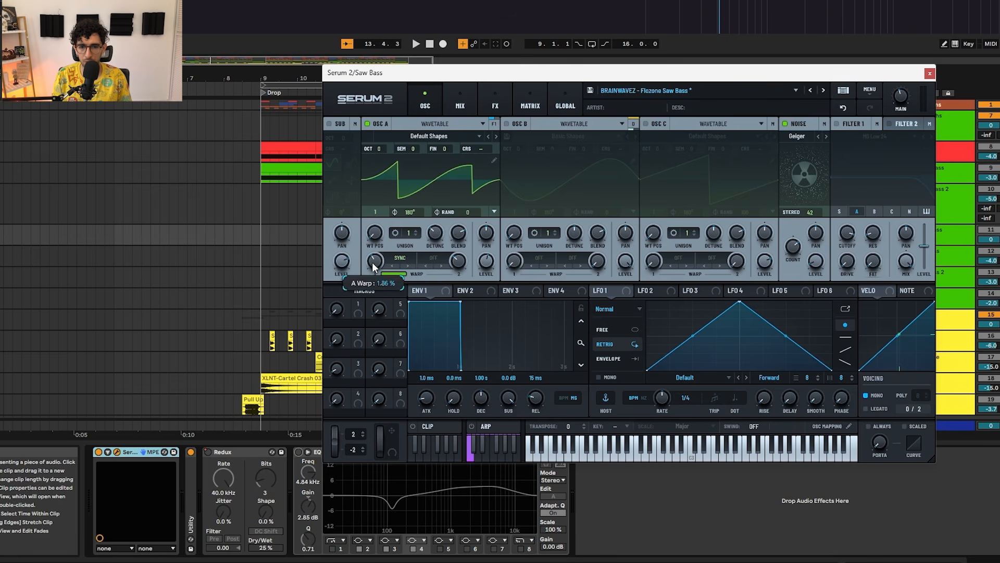
left_click_drag(372, 261, 372, 260)
left_click(847, 109)
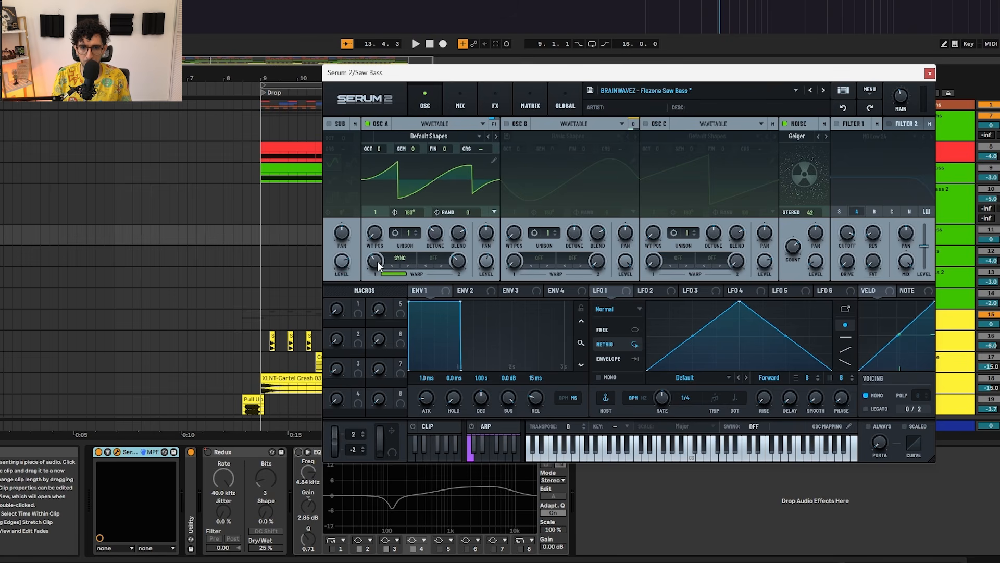
mouse_move(379, 260)
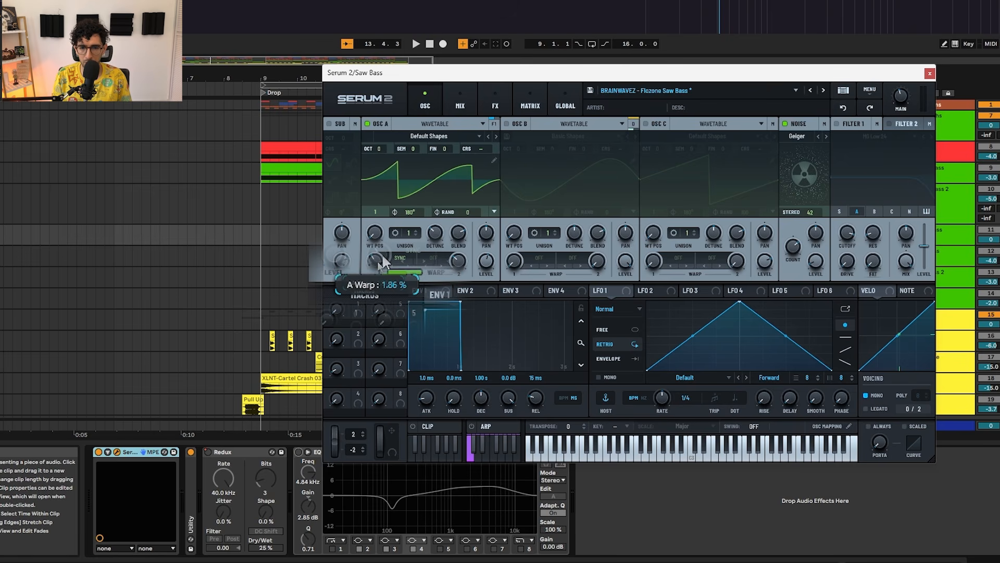
Play the Saw Bass from bar 13, and look up the Geiger source among the noise oscillator's Color options
key("space")
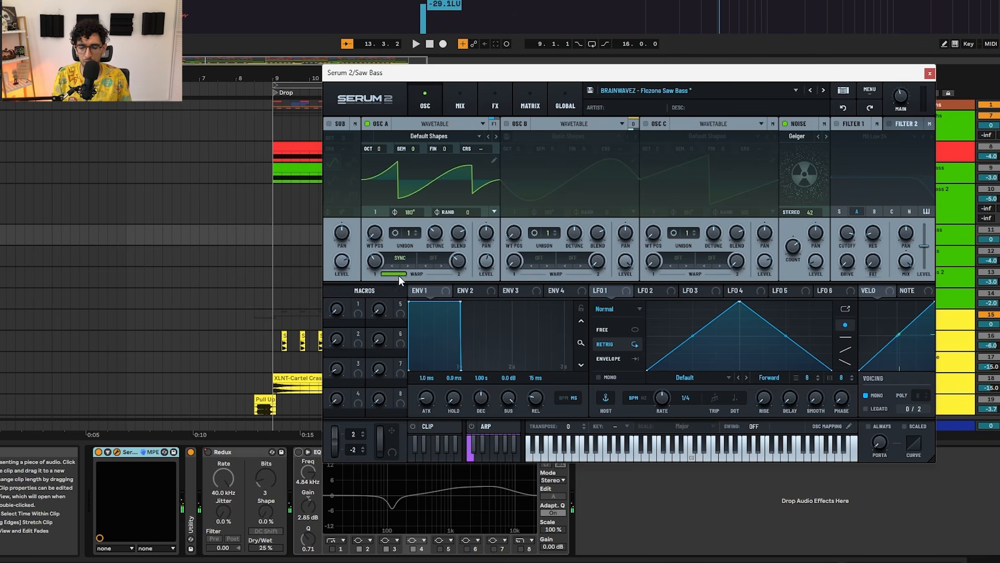
left_click(415, 44)
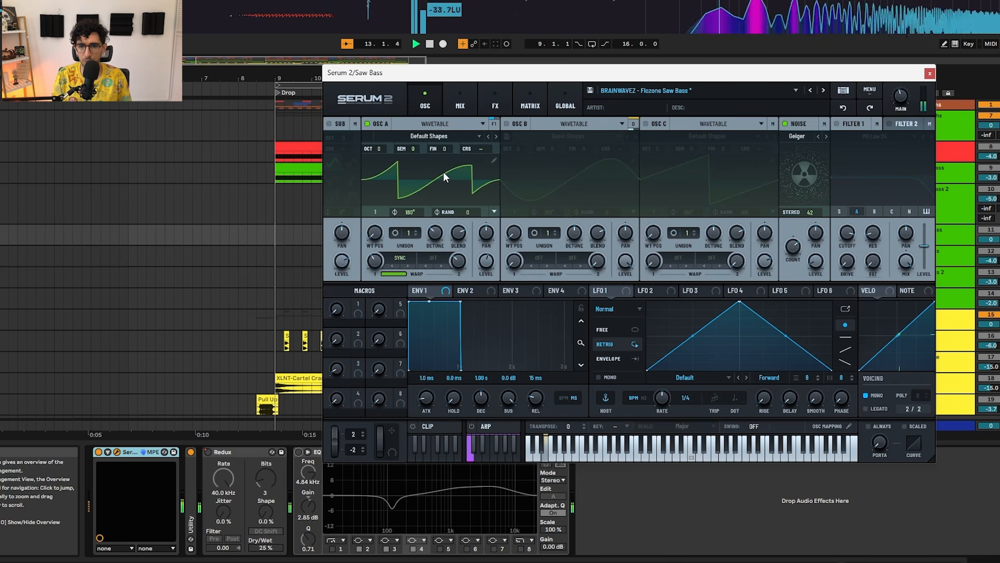
key("space")
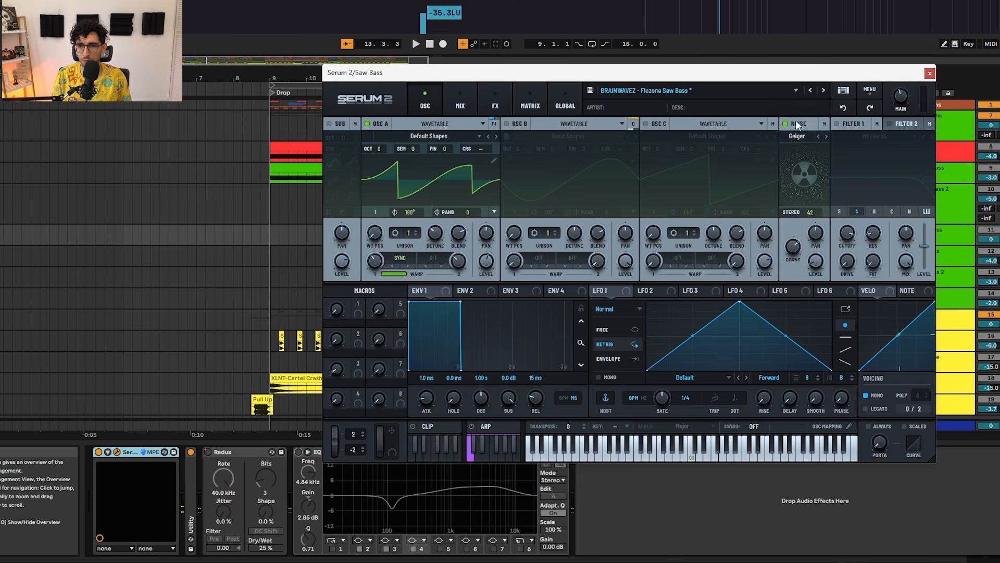
left_click(796, 136)
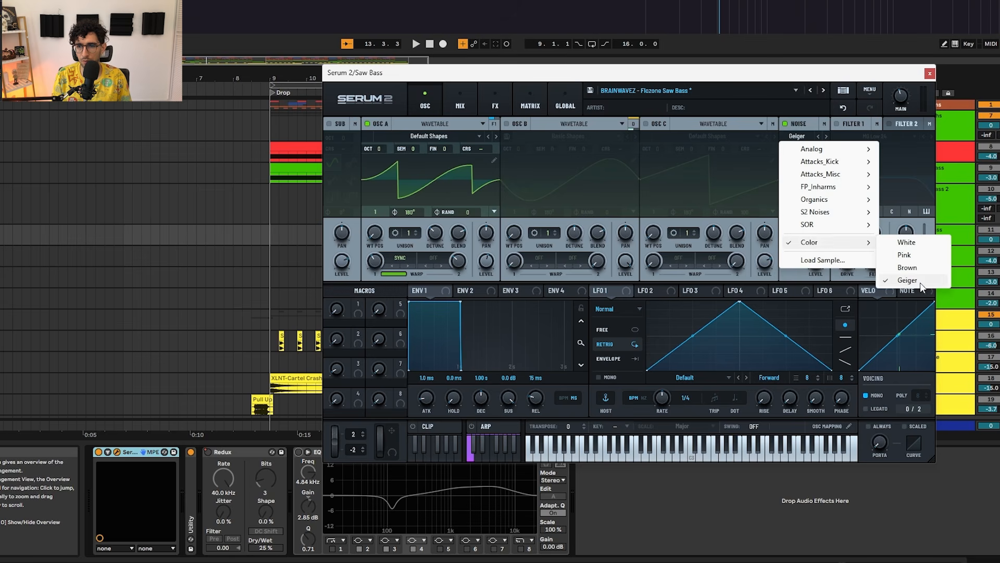
left_click(796, 120)
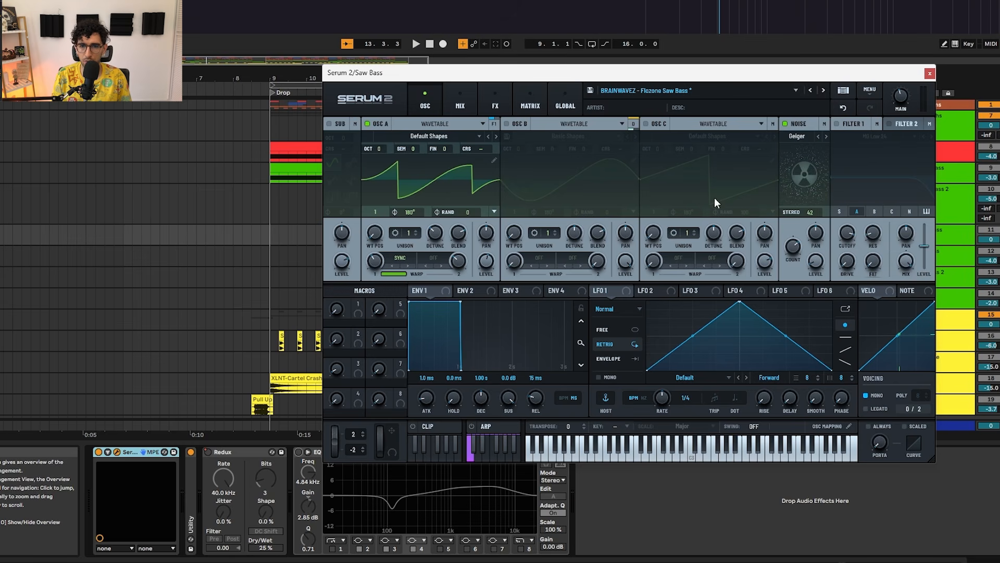
Turn on the Saw Bass patch's Distortion, Compressor and Hyper/Dimension effects one after another while auditioning the sound
left_click(495, 106)
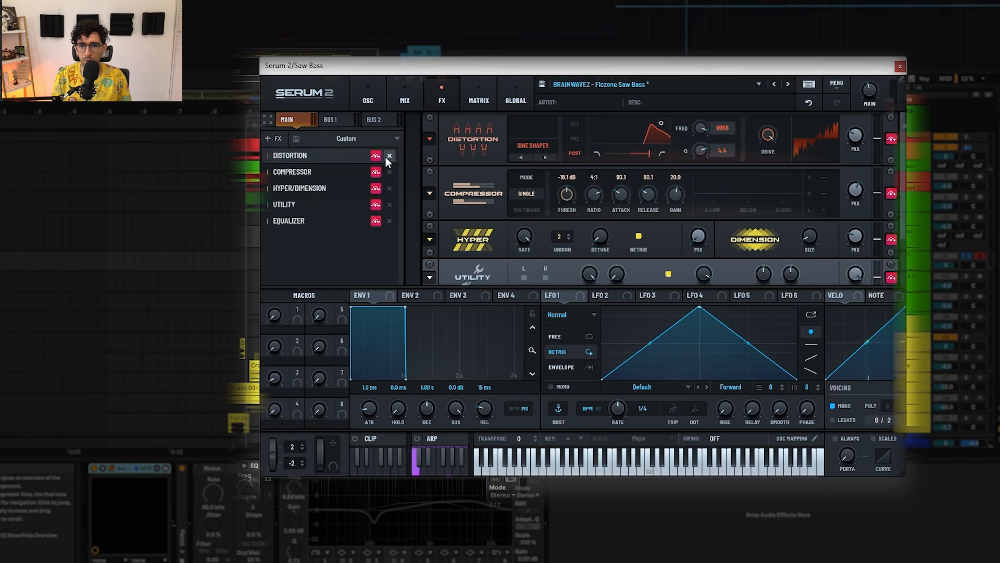
left_click(375, 156)
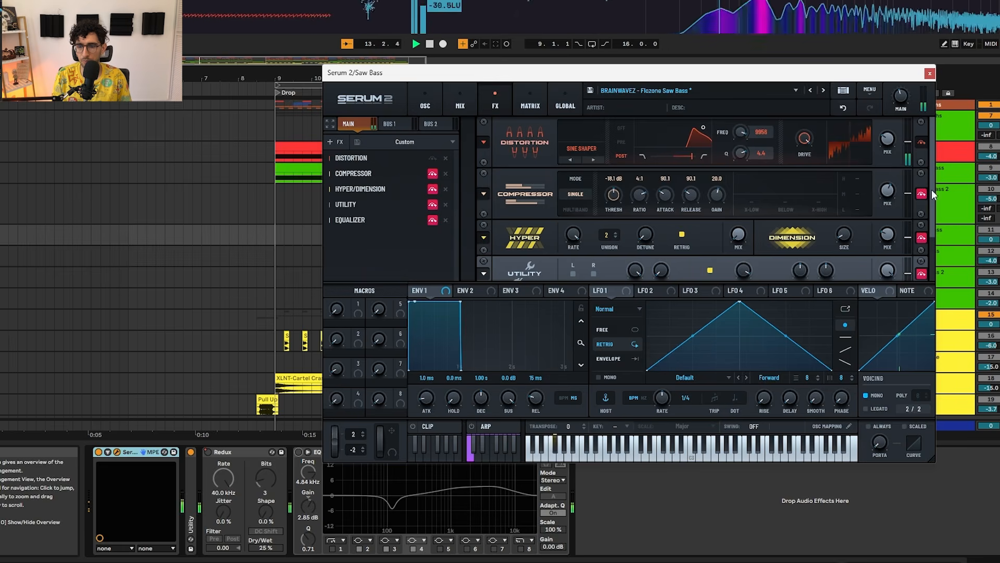
left_click(921, 194)
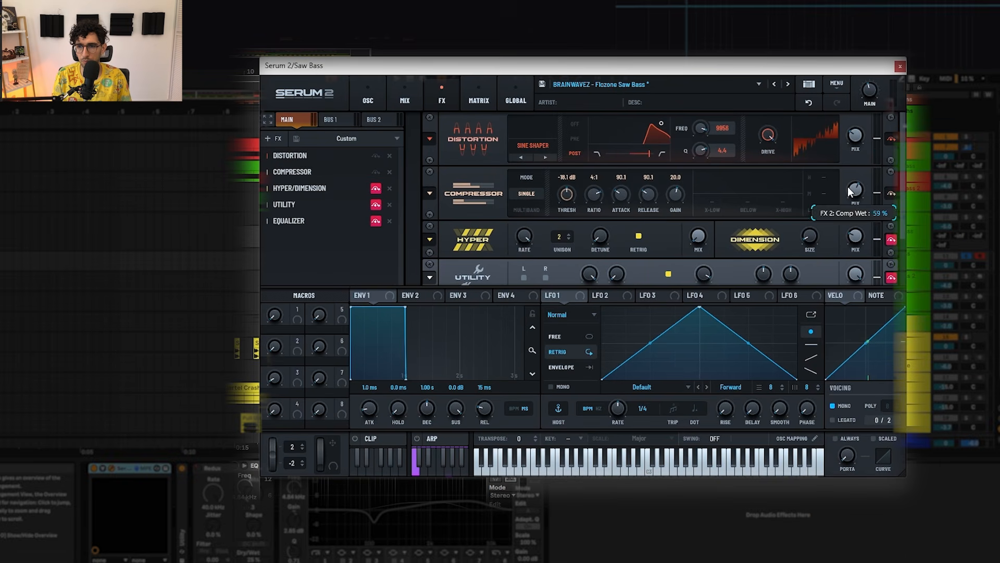
scroll(902, 223, "down", 2)
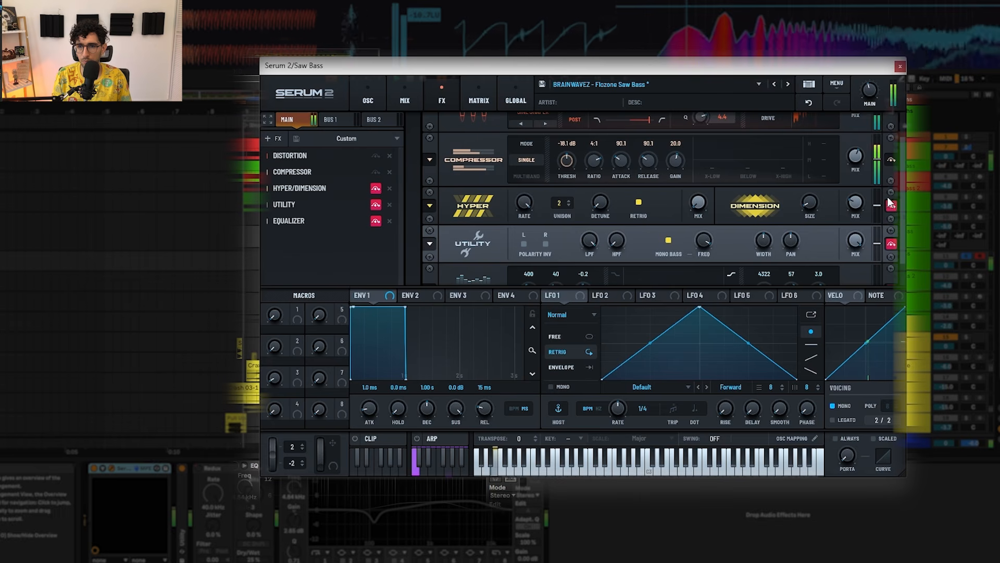
left_click(895, 205)
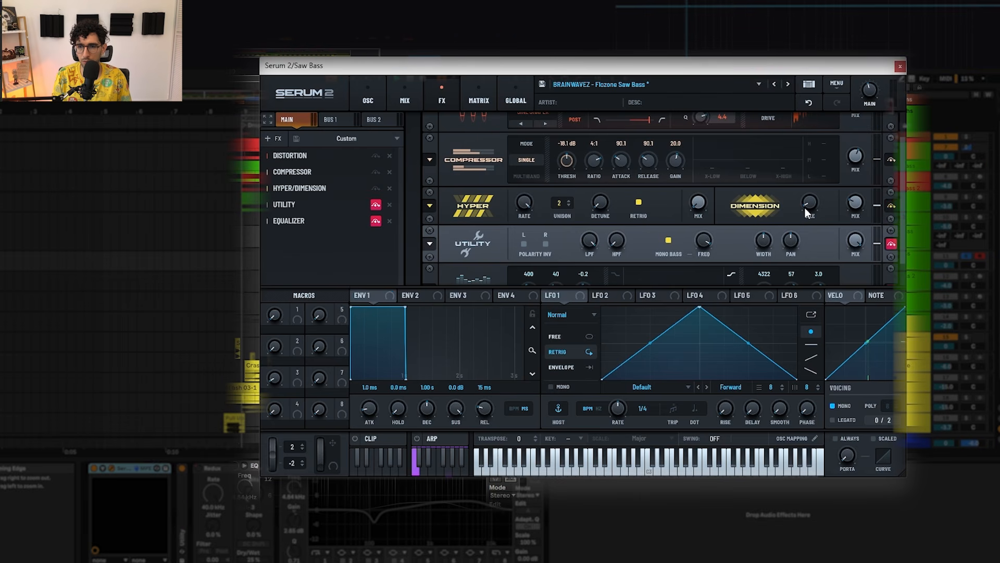
key("space")
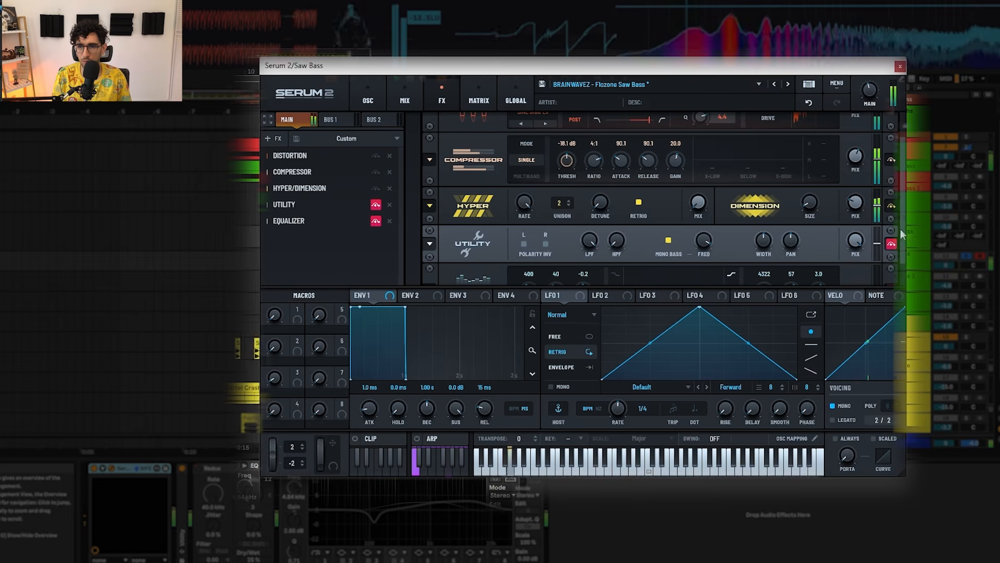
Turn on the Utility and Equalizer effects in the Saw Bass patch's main effects chain while it plays
left_click(891, 243)
mouse_move(703, 246)
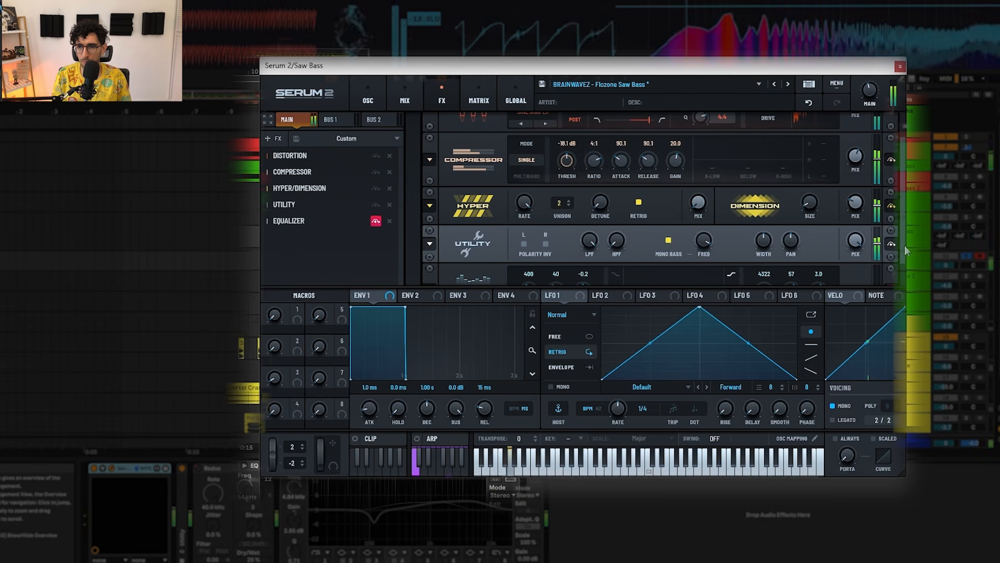
left_click_drag(904, 243, 904, 244)
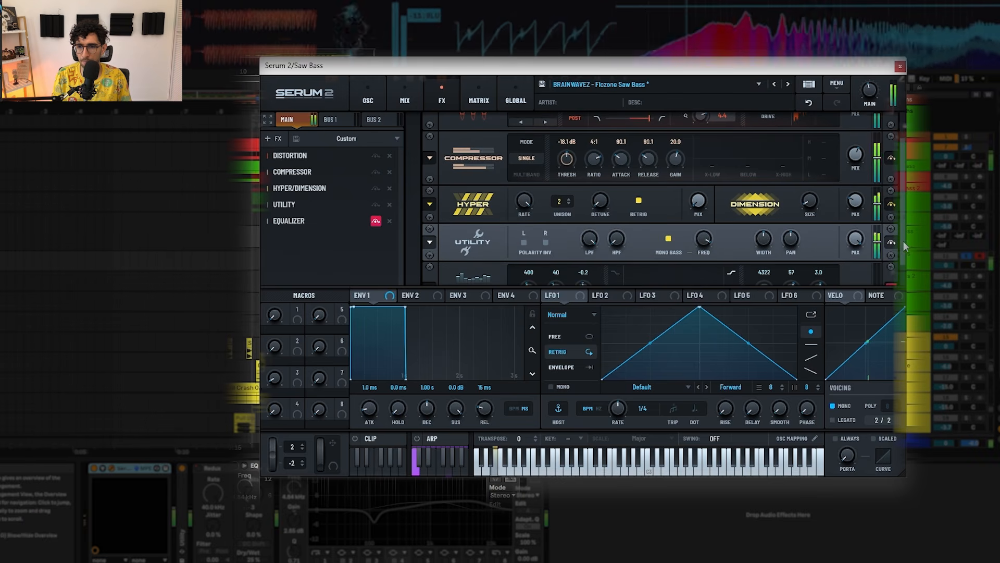
scroll(901, 281, "down", 2)
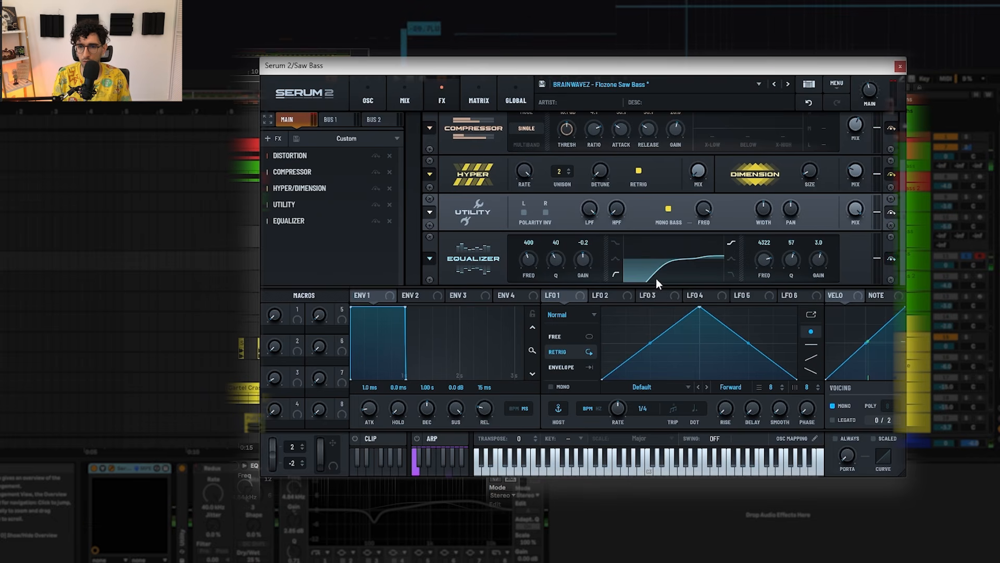
Turn on OSC B, and inspect its Basic Shapes wavetable harmonics at 8x zoom in the wavetable editor while auditioning
left_click(365, 94)
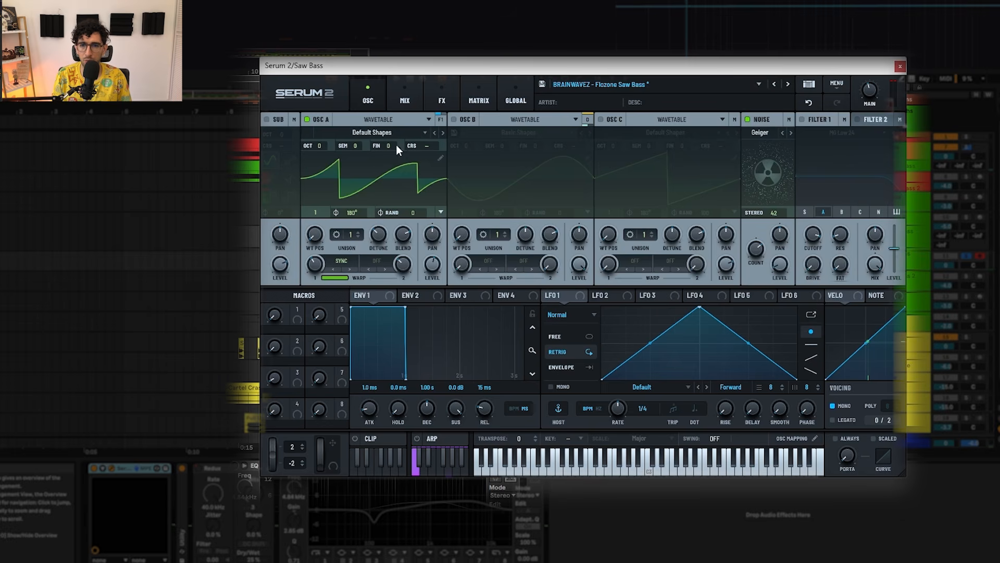
left_click(451, 118)
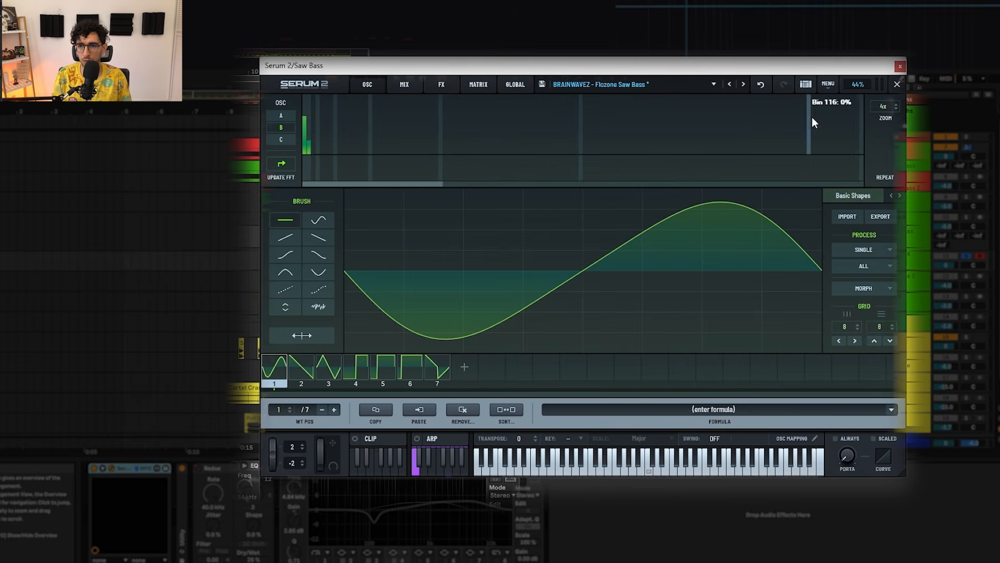
left_click(895, 105)
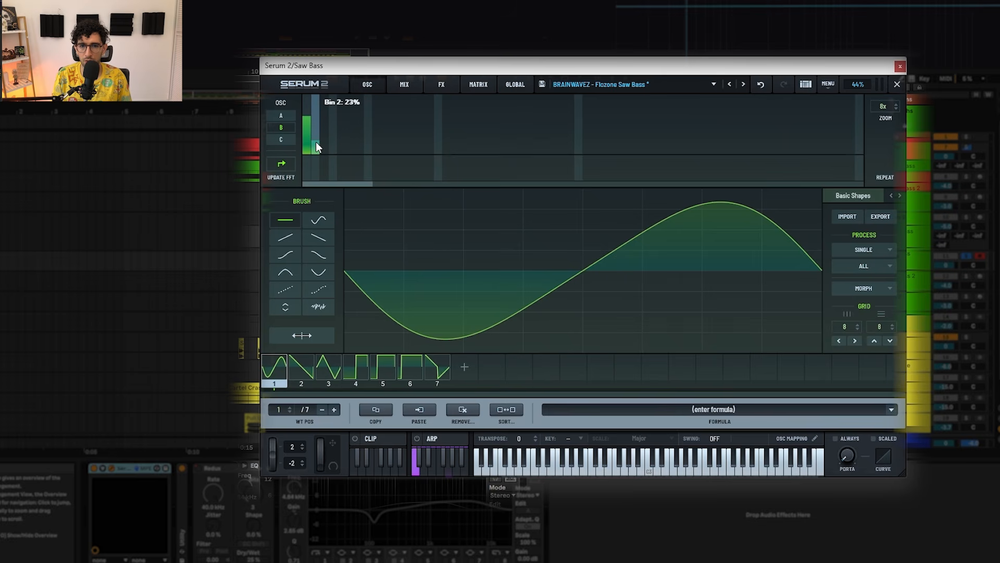
key("space")
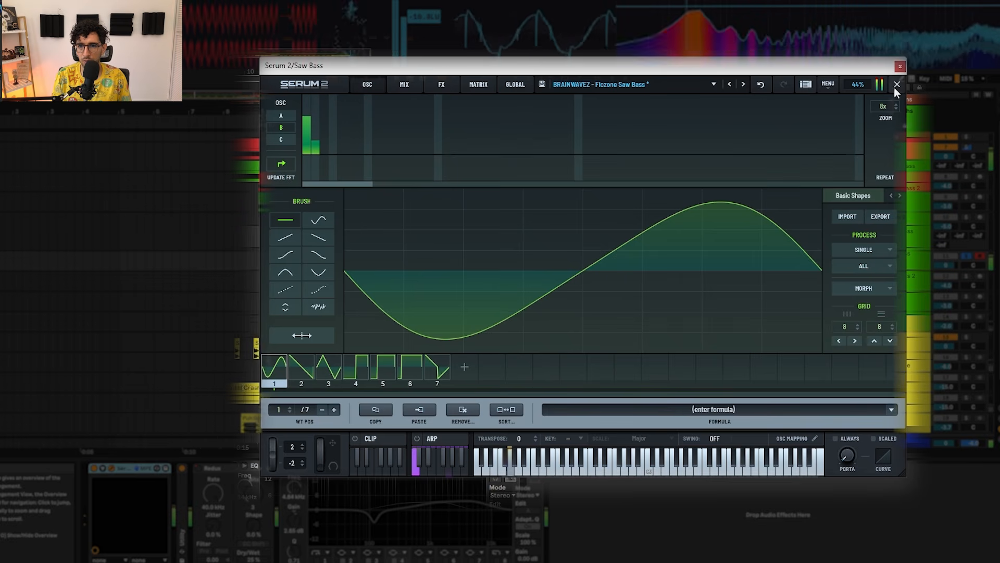
left_click(897, 84)
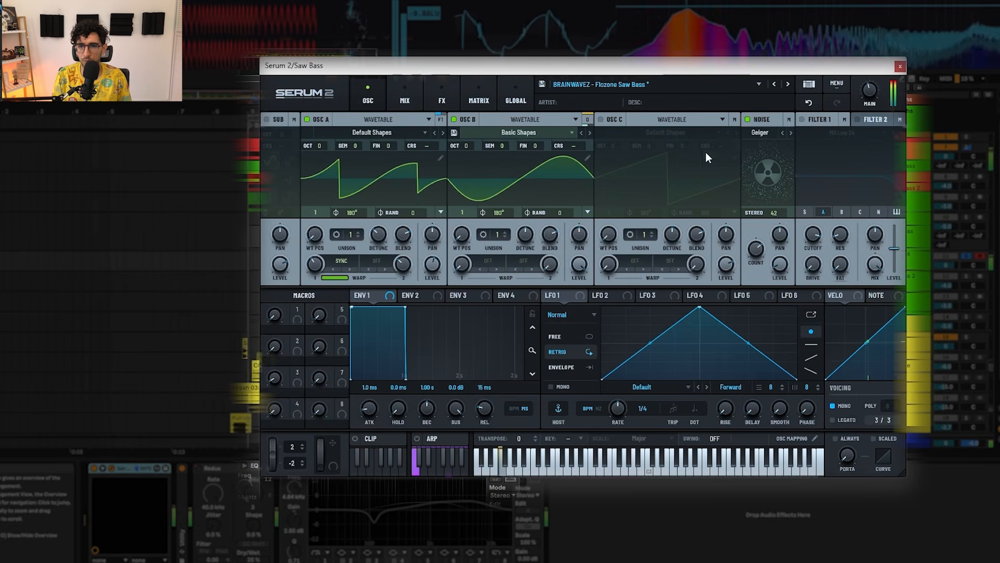
Check OSC B's Direct output routing, and view it among the other sources in Serum 2's mixer
left_click(588, 120)
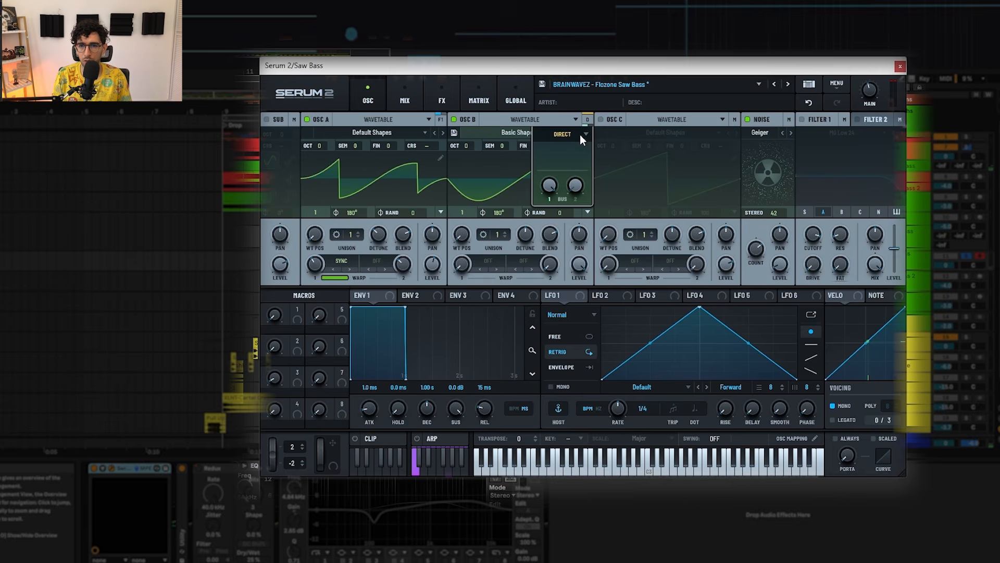
left_click(580, 135)
left_click(564, 175)
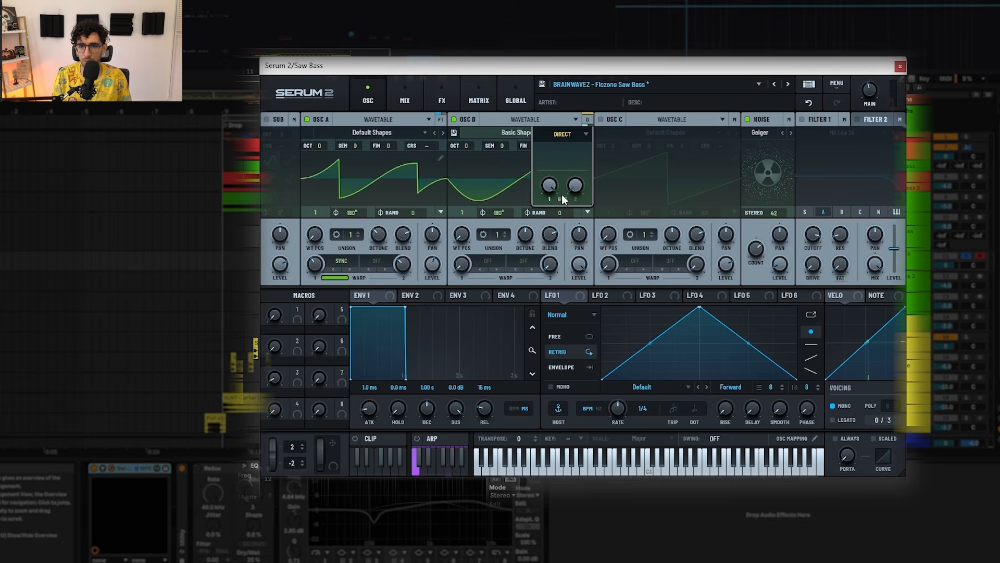
left_click(407, 98)
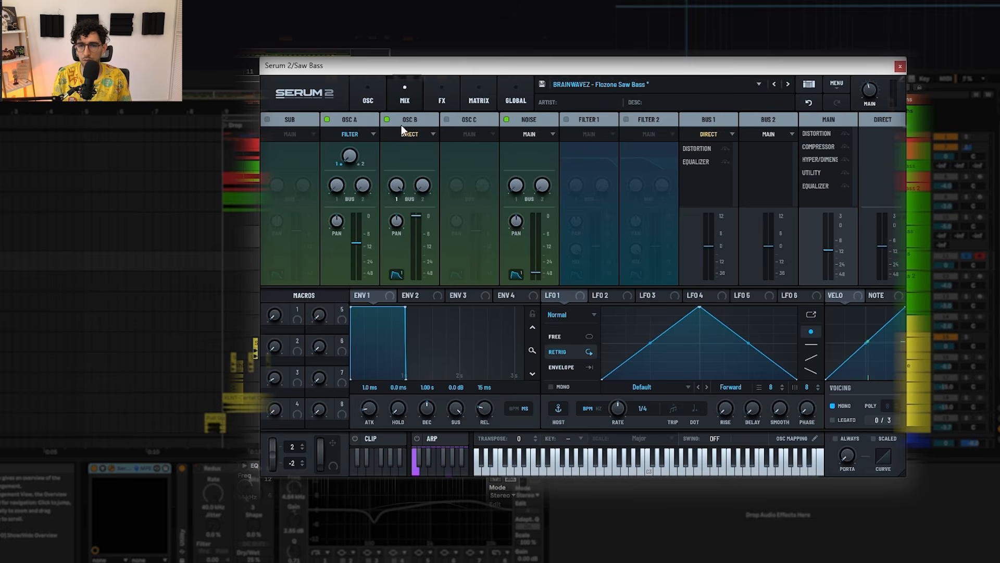
Check Bus 1's output routing in the mixer, and audition its Distortion and Equalizer effects with their settings in view
left_click(709, 134)
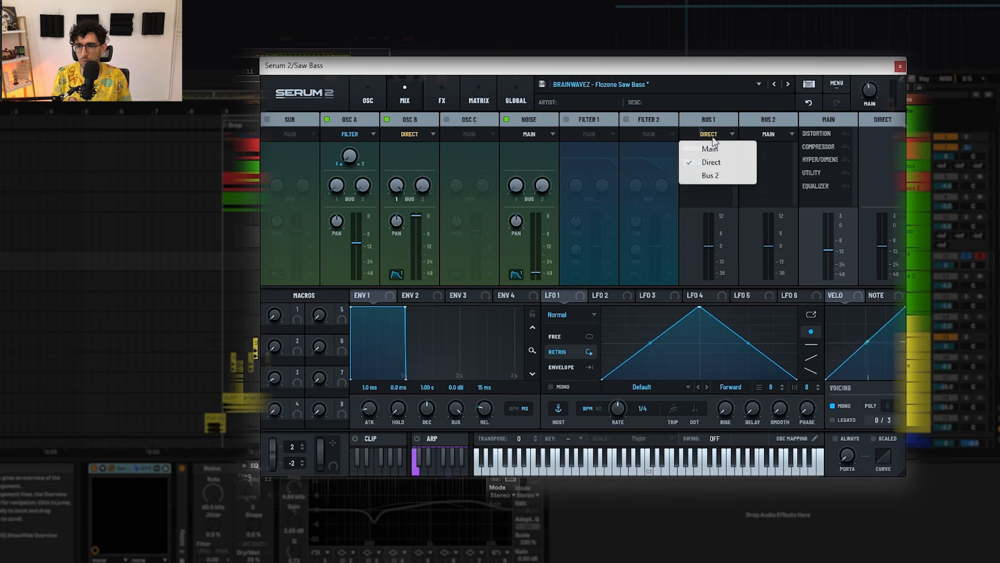
left_click(719, 106)
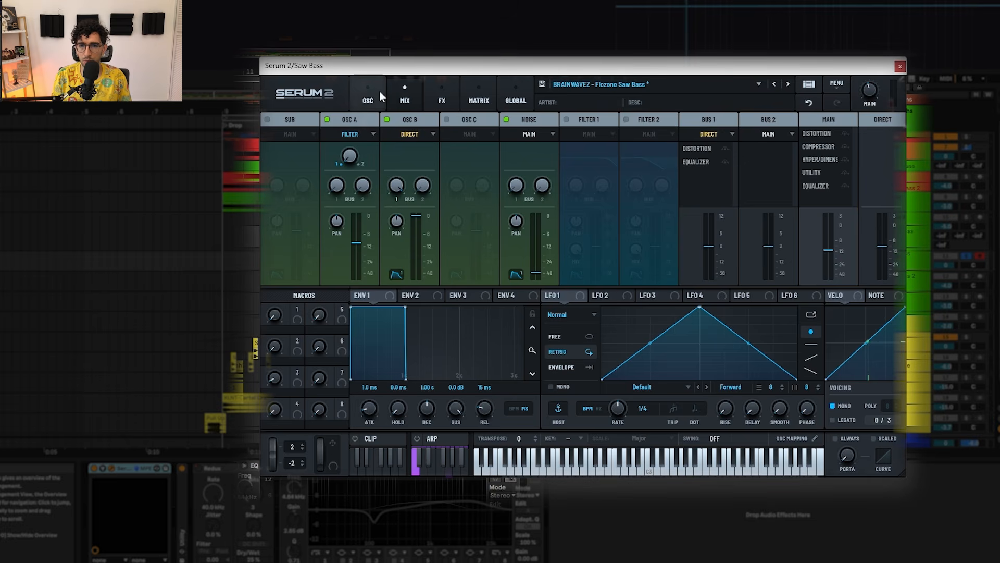
left_click(441, 89)
left_click(329, 119)
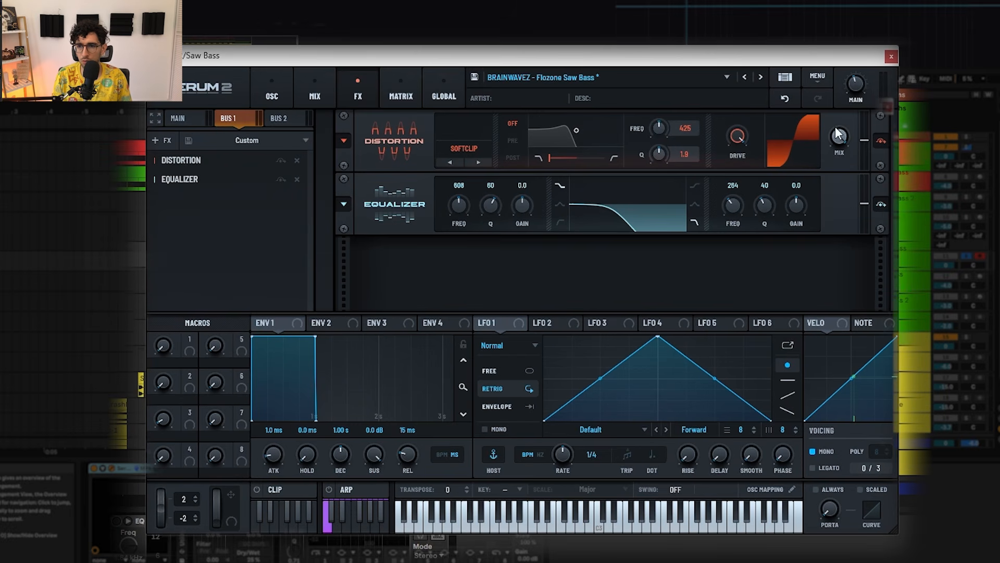
mouse_move(857, 136)
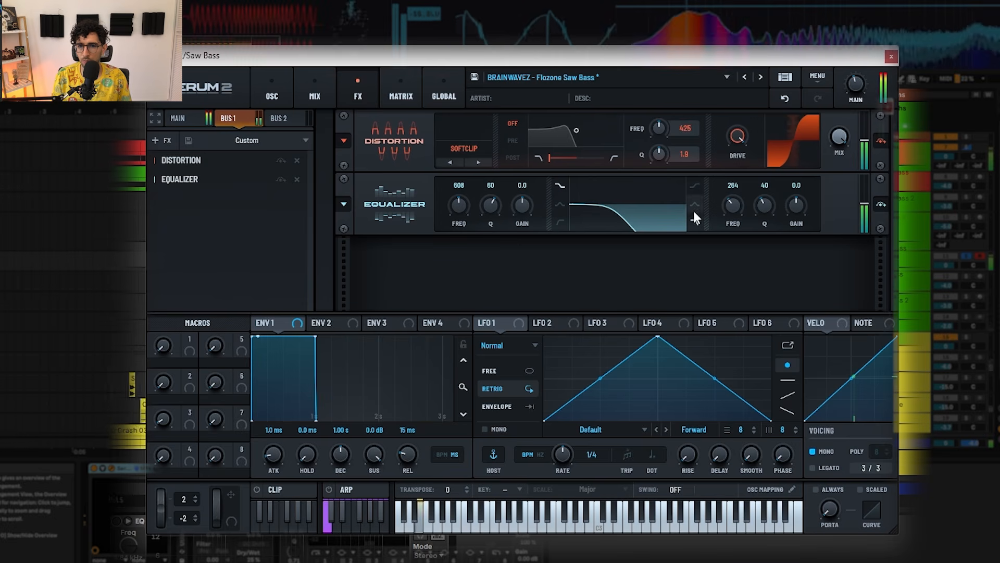
key("space")
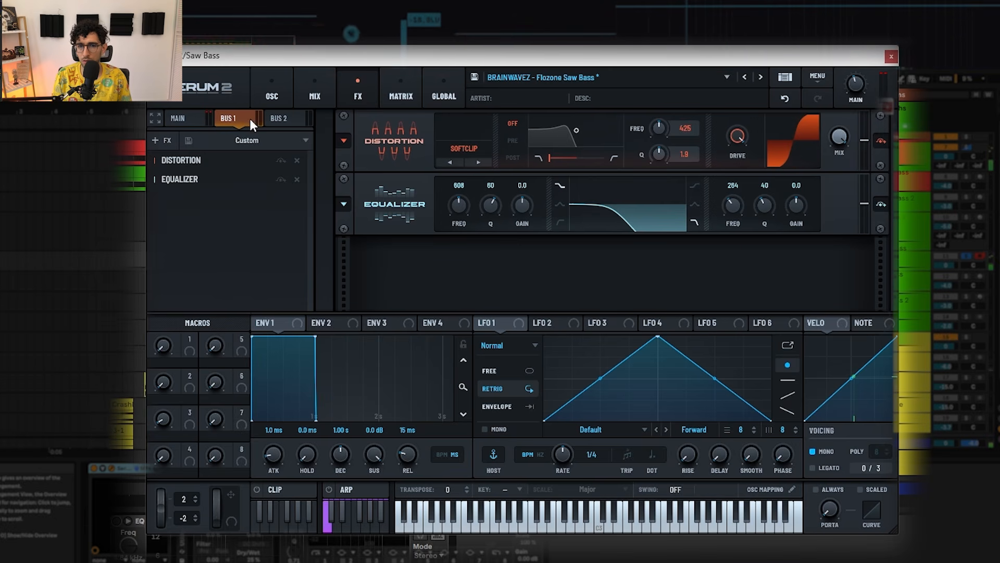
Compare the Saw Bass patch's oscillators with its main effects chain during playback, and close the synth's window
left_click(272, 95)
left_click(371, 83)
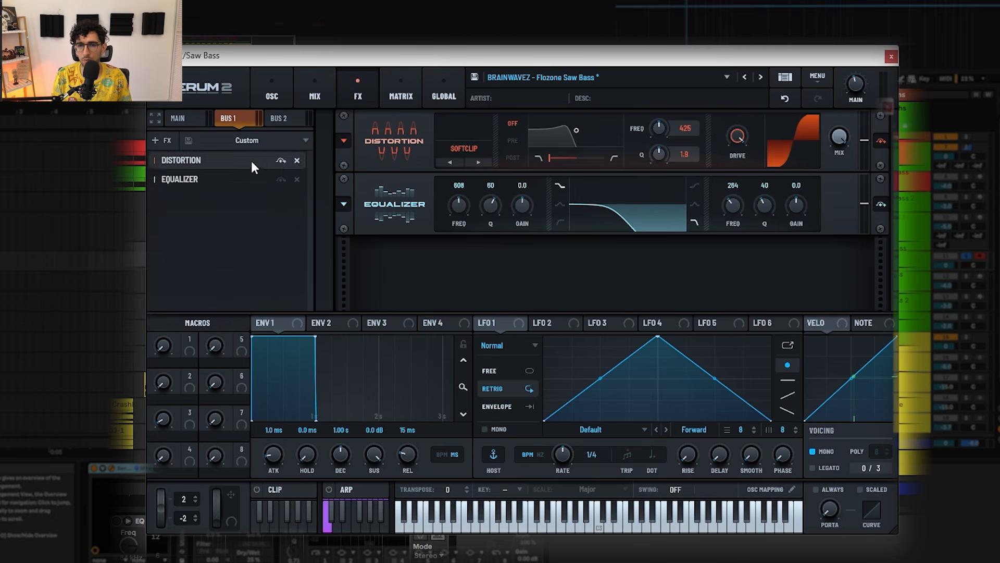
left_click(177, 119)
left_click(281, 103)
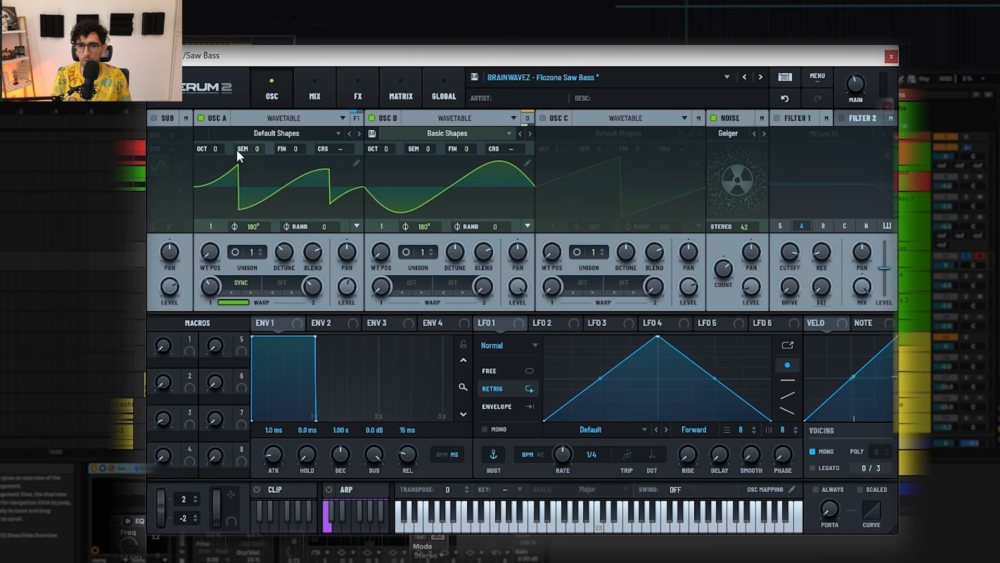
left_click(358, 83)
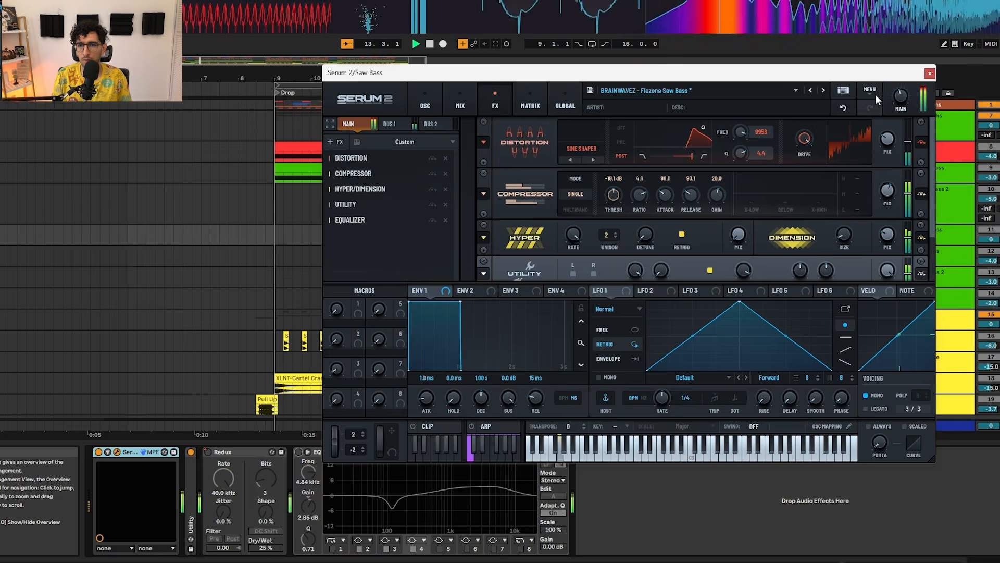
left_click(930, 73)
key("space")
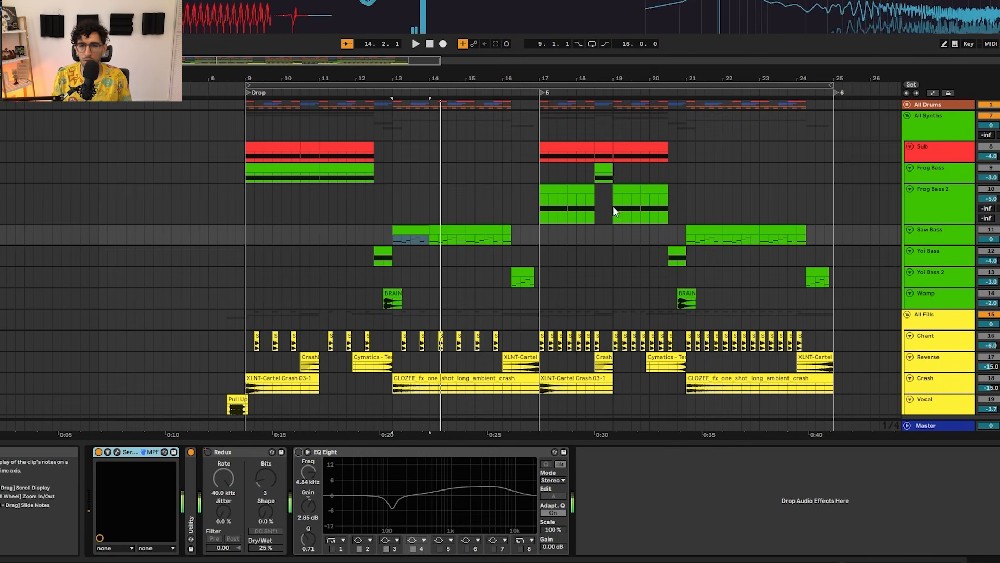
Play the first Saw Bass clip while inspecting the bands of the track's EQ Eight
left_click(403, 229)
left_click(298, 451)
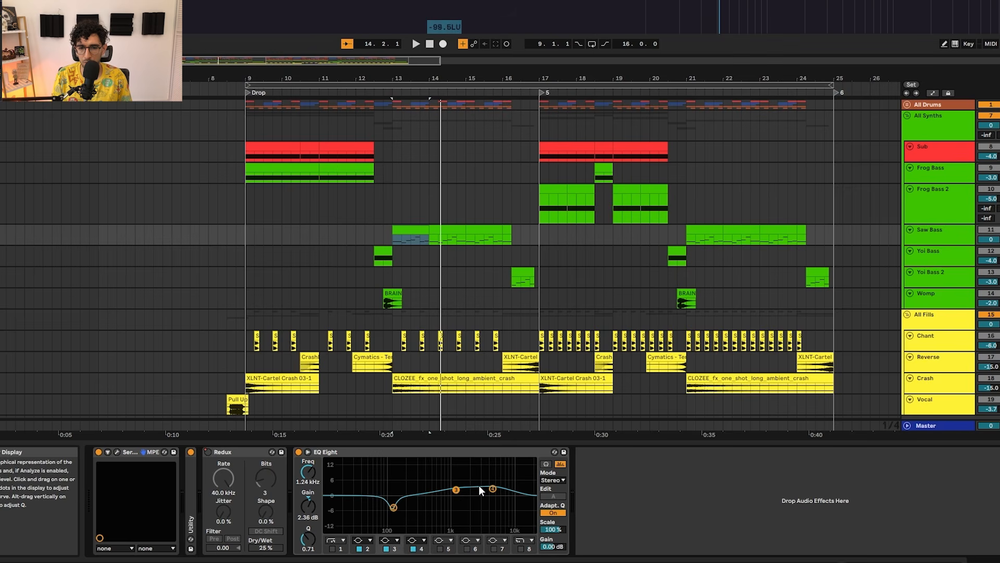
key("space")
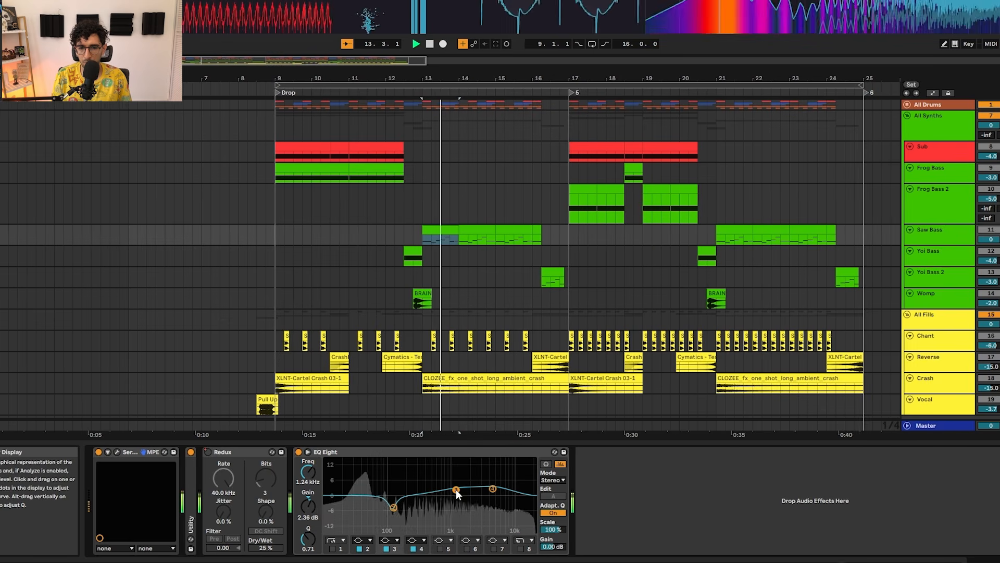
left_click(393, 506)
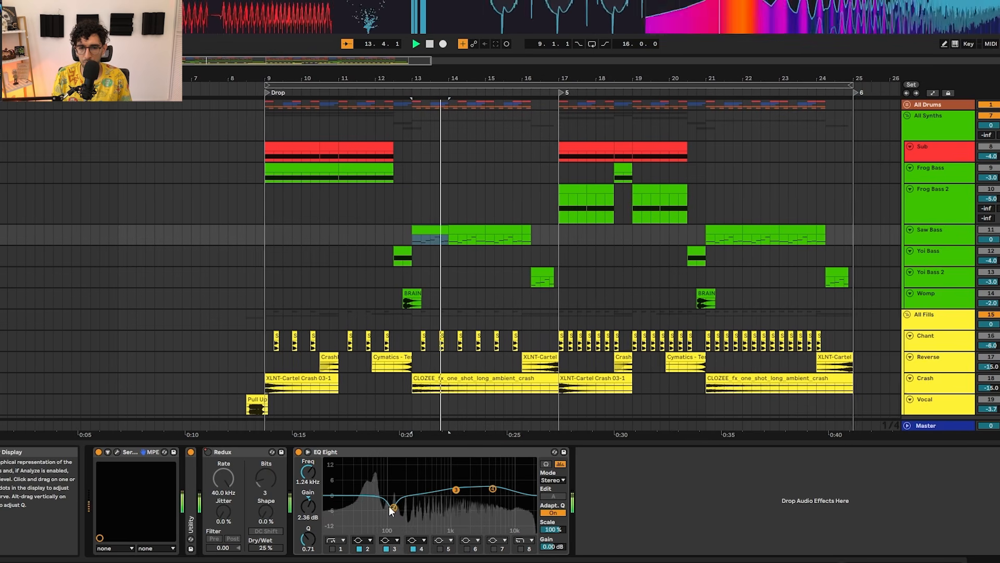
Select the Saw Bass clip at bar 21 and play it, with the track's Redux settings in view
left_click(713, 211)
left_click(706, 227)
left_click_drag(766, 238, 664, 250)
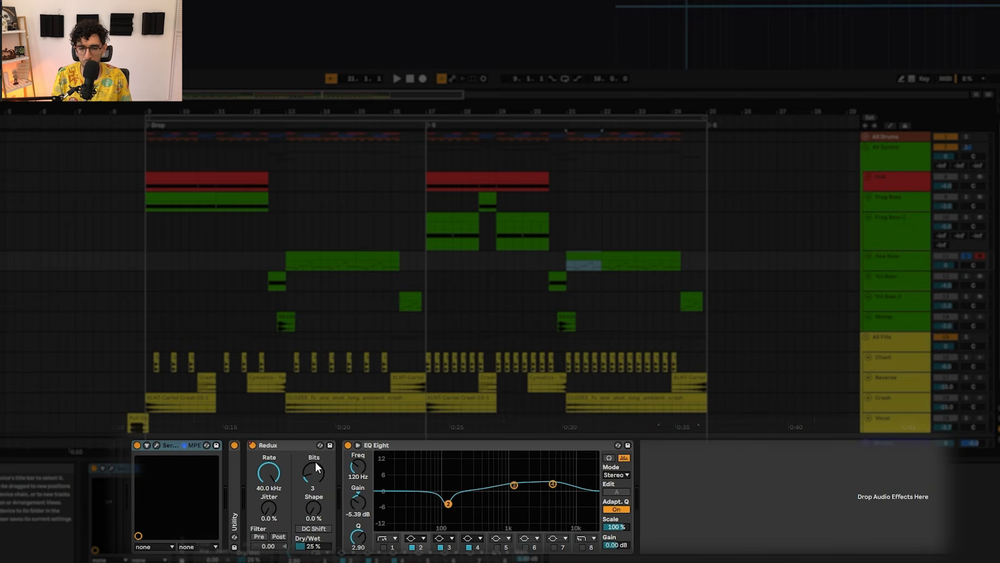
scroll(583, 239, "up", 5)
key("space")
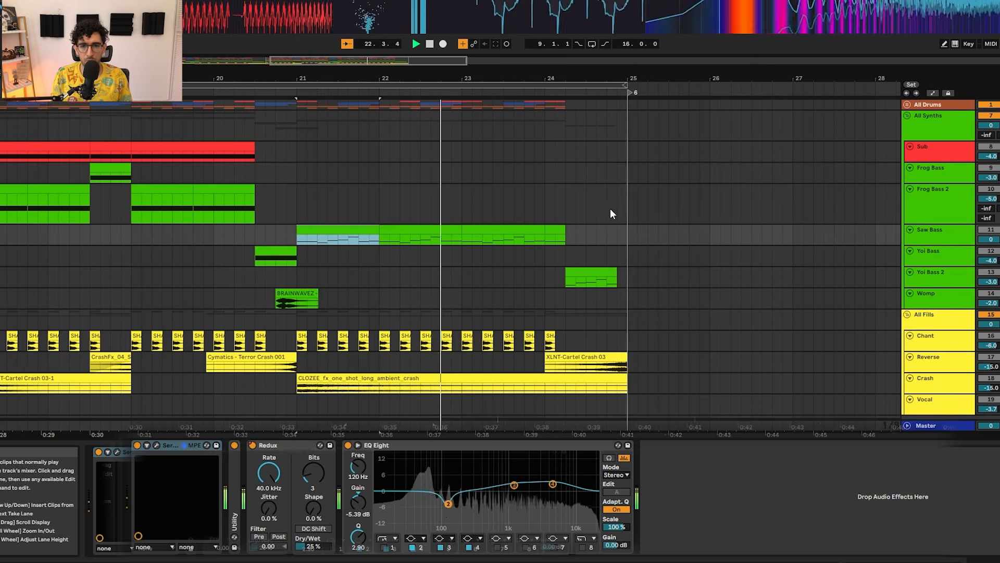
scroll(592, 235, "down", 5)
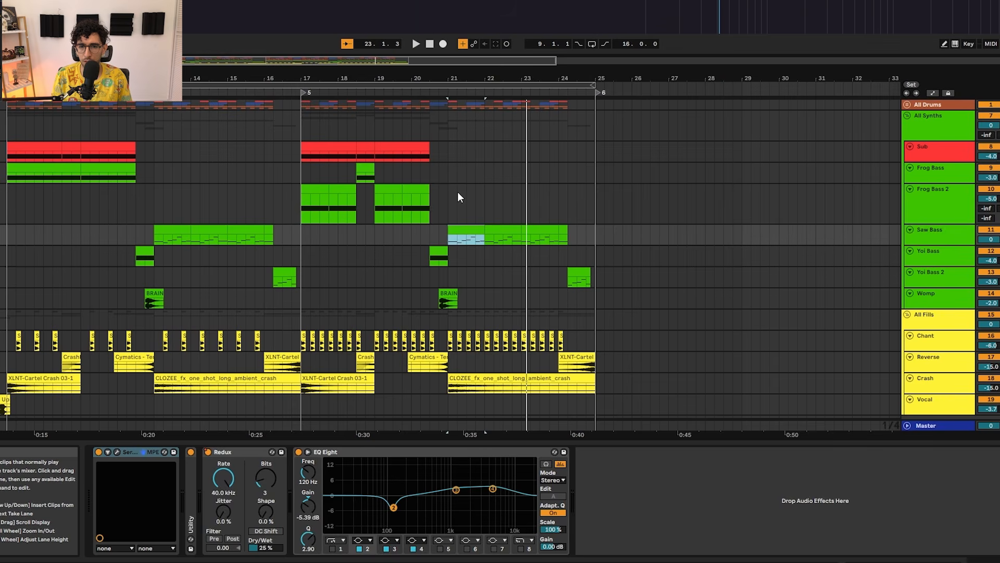
Play the drop's second half from just before bar 21 to its end, and bring the whole drop back into view
left_click(442, 187)
key("space")
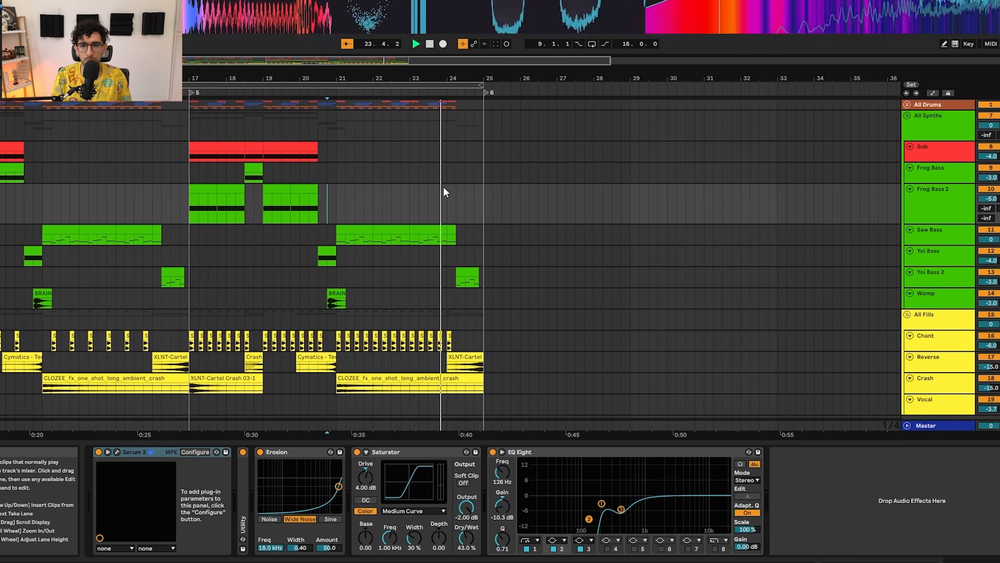
key("space")
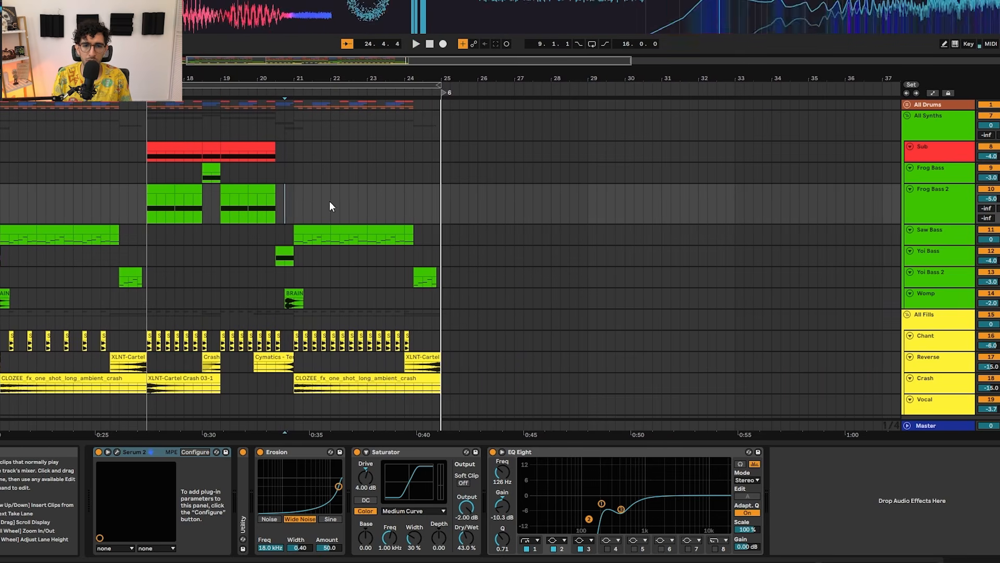
left_click_drag(347, 220, 719, 224)
scroll(639, 247, "down", 1)
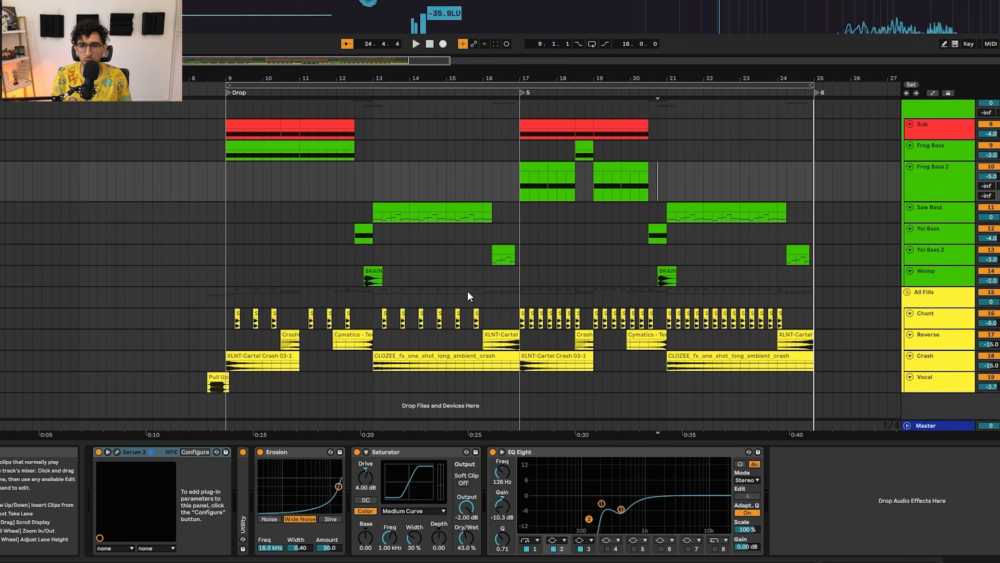
Enlarge the Womp track to show its waveform, and play its first clip
left_click_drag(690, 279, 446, 280)
left_click(371, 279)
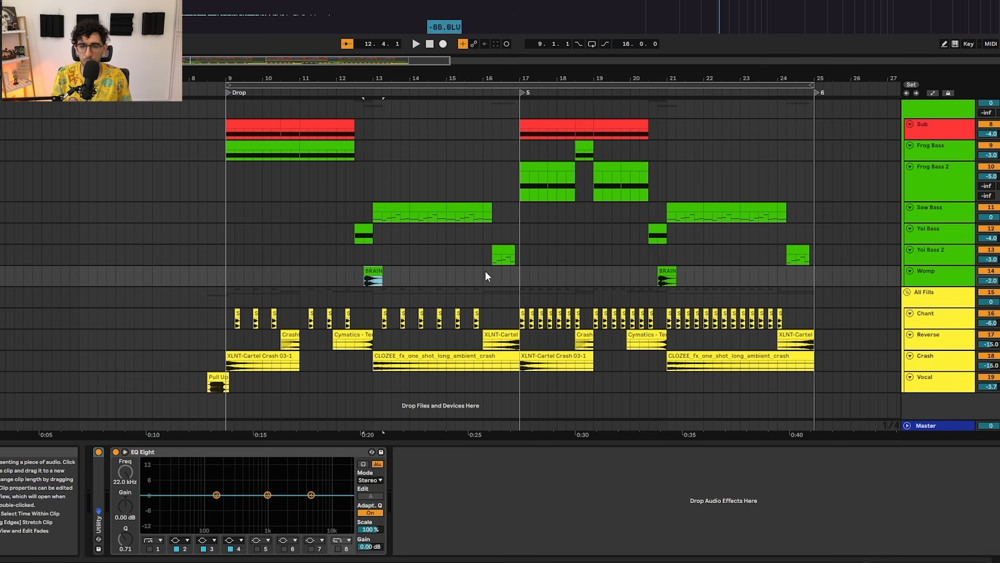
left_click_drag(926, 288, 926, 336)
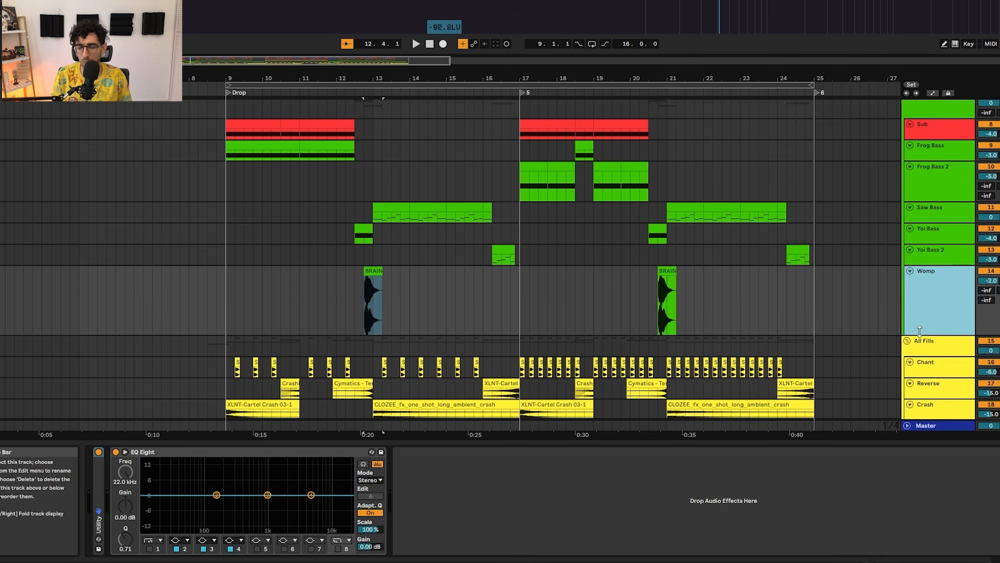
left_click(371, 273)
key("space")
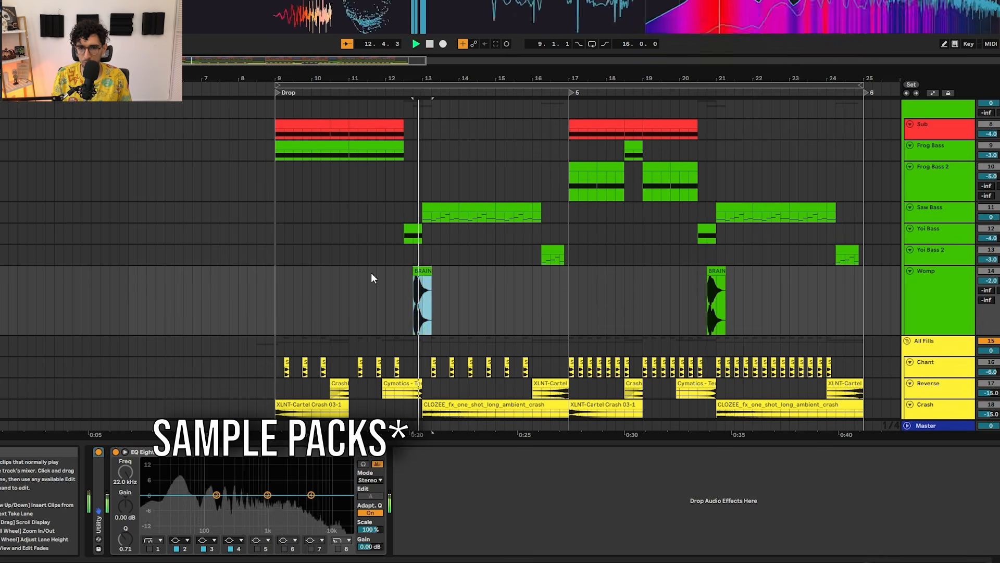
Play the second Womp clip, and optimize the arrangement's track heights
left_click(714, 269)
key("space")
key("space")
key("space")
key("h")
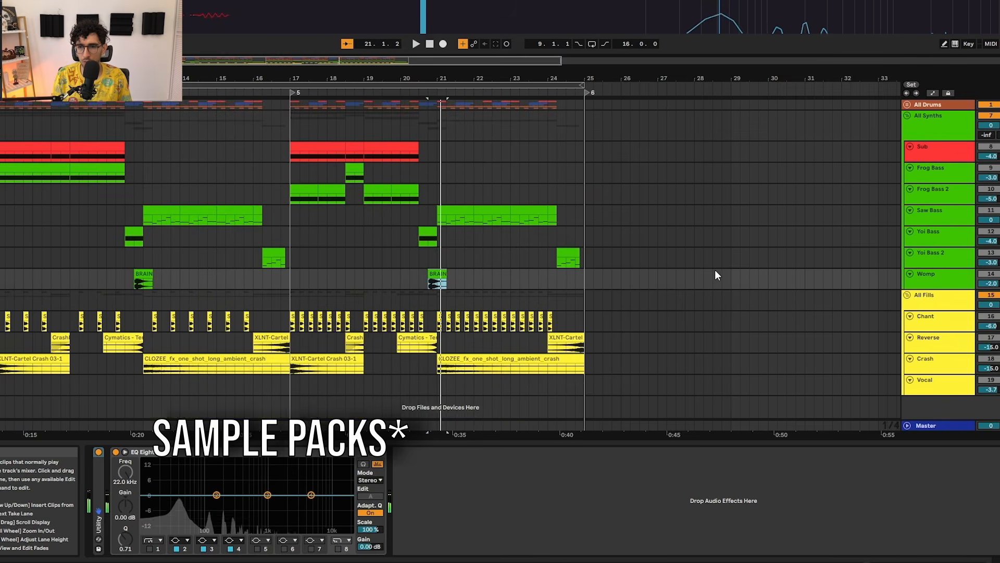
Move on to the All Fills group, and play the Chant track from its first clip
left_click_drag(212, 306, 521, 248)
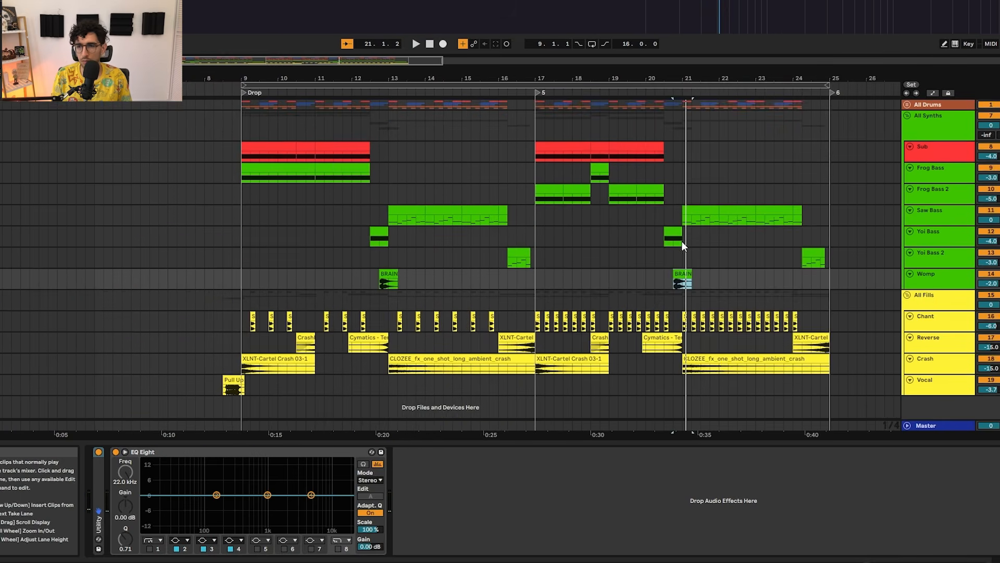
left_click(938, 301)
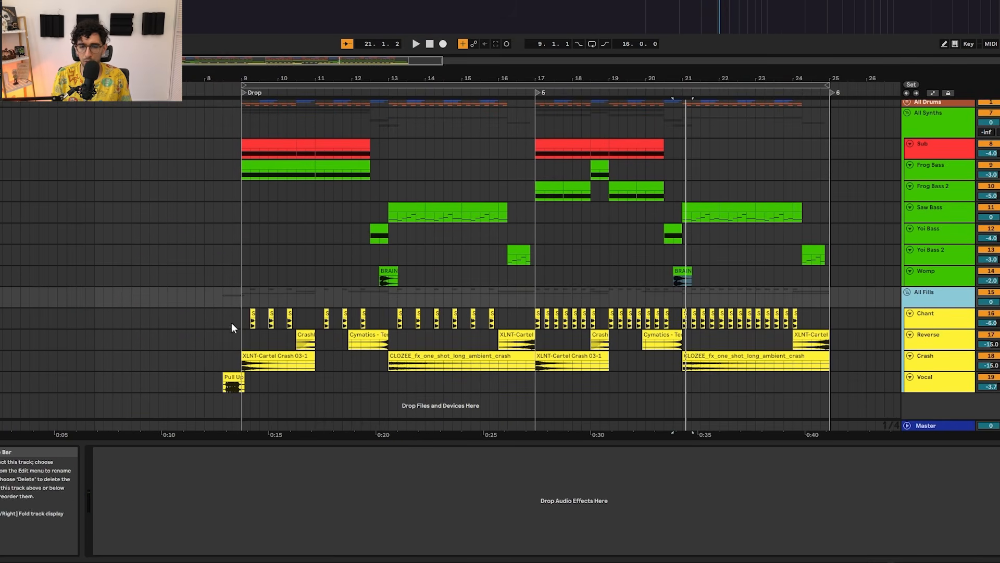
left_click(251, 315)
scroll(251, 315, "up", 5)
scroll(250, 315, "down", 5)
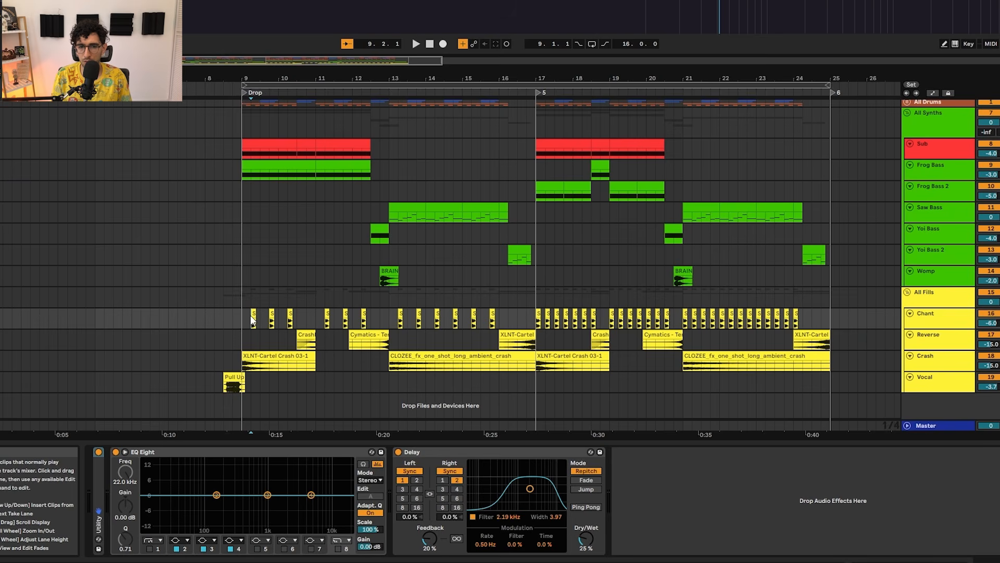
key("space")
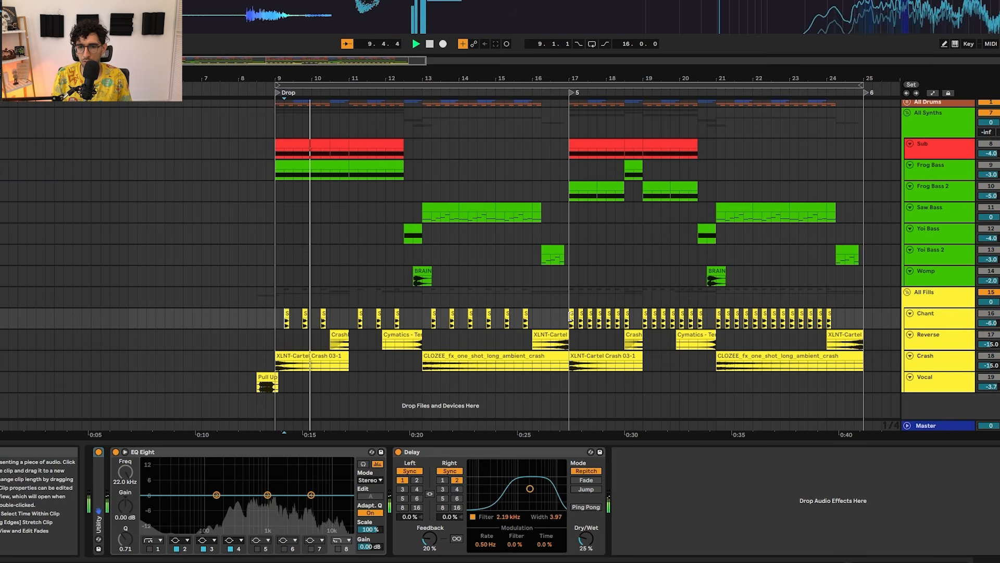
Audition the denser Chant clips from bar 17, at the start of the drop's second half
left_click(569, 313)
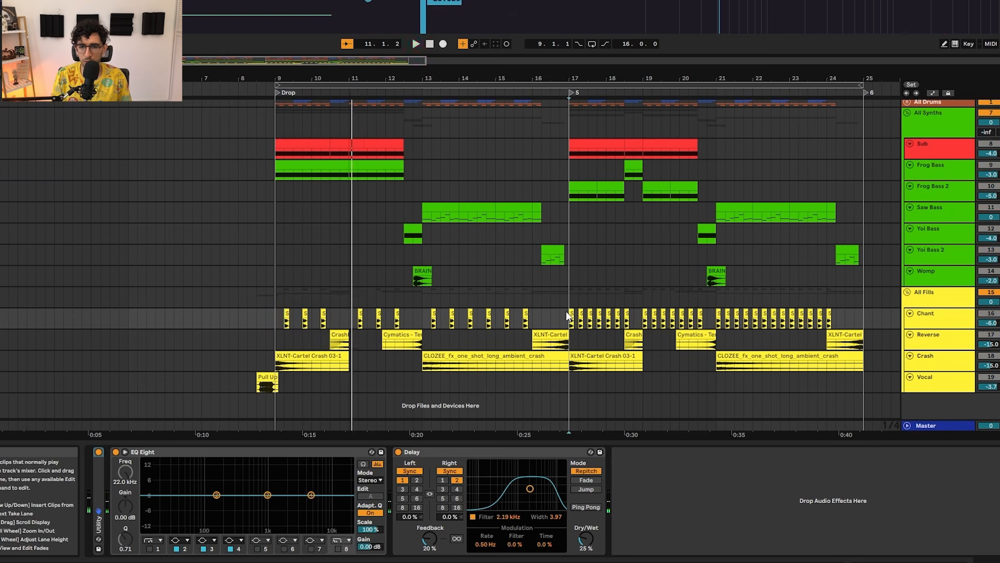
key("space")
key("space")
key("space")
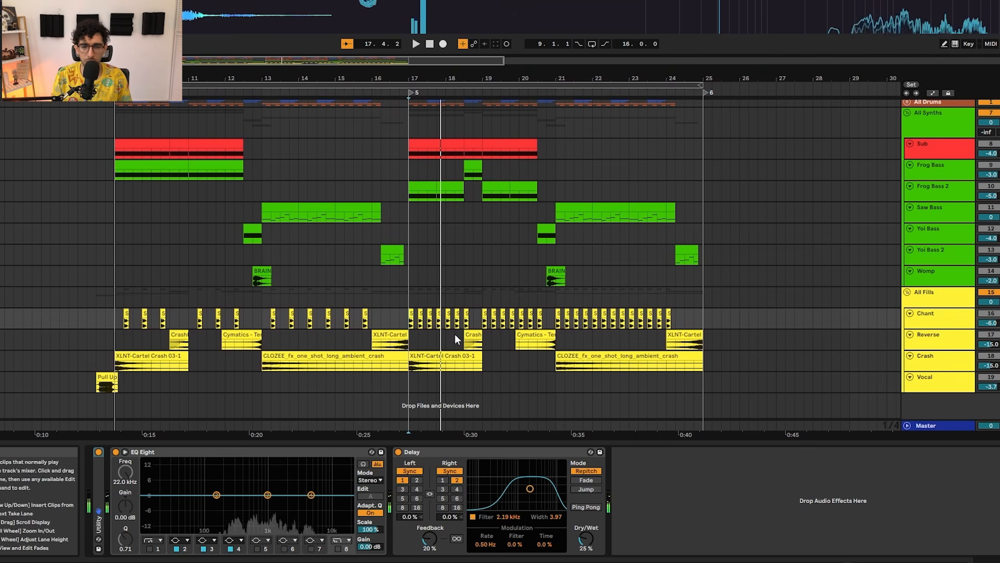
left_click(411, 315)
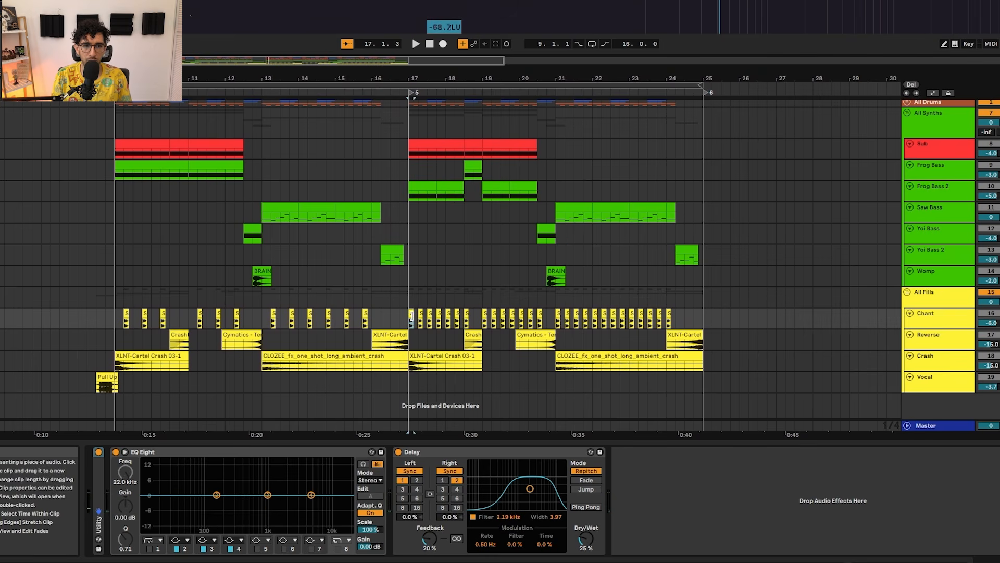
key("space")
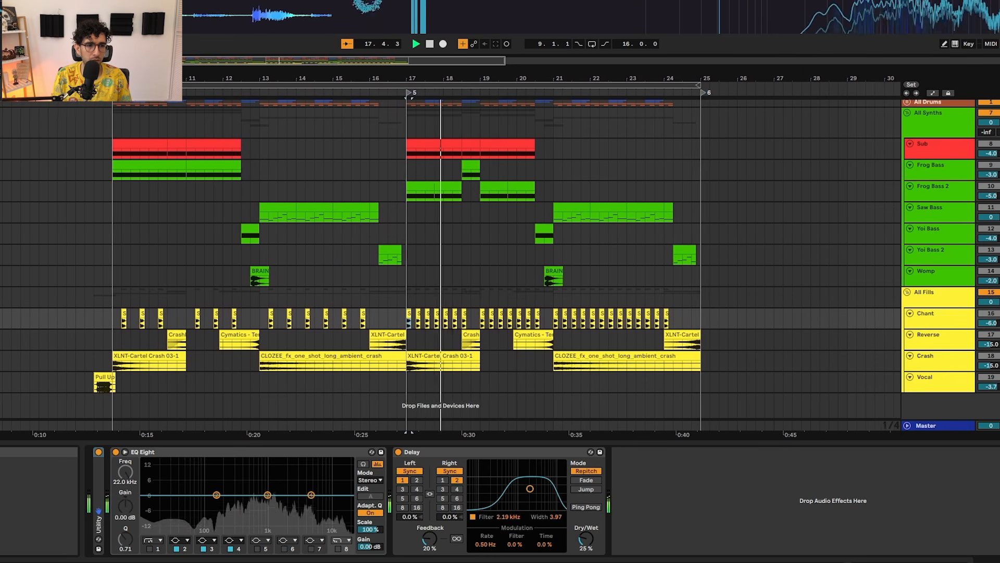
key("space")
Play the Reverse track's first crash clip, leading on to its Cymatics crash clip
left_click(142, 336)
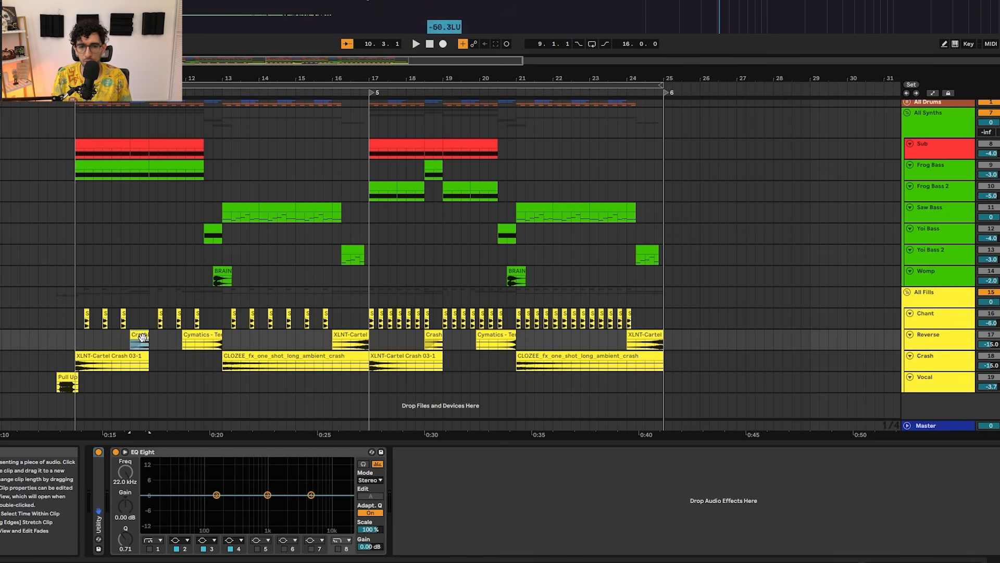
key("space")
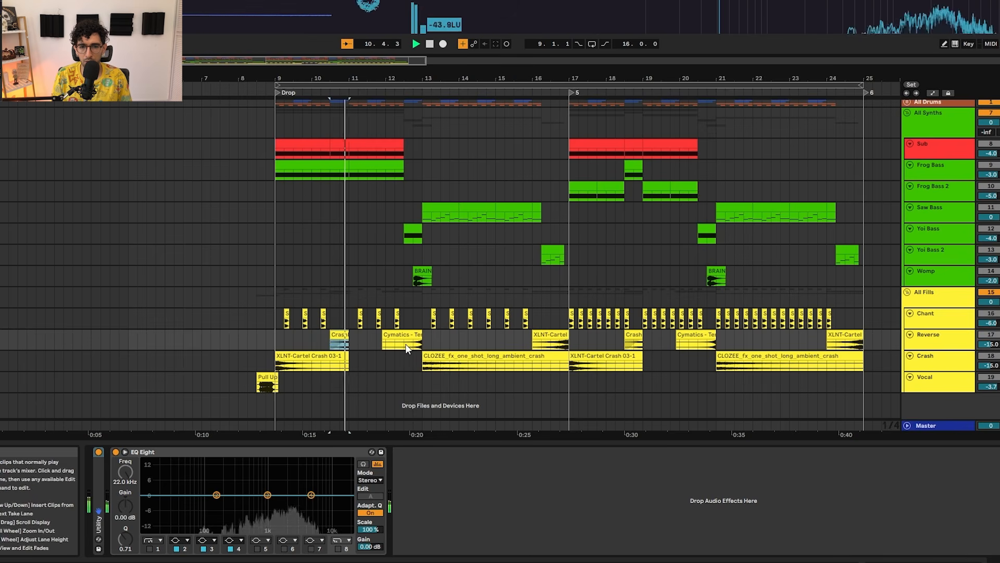
key("space")
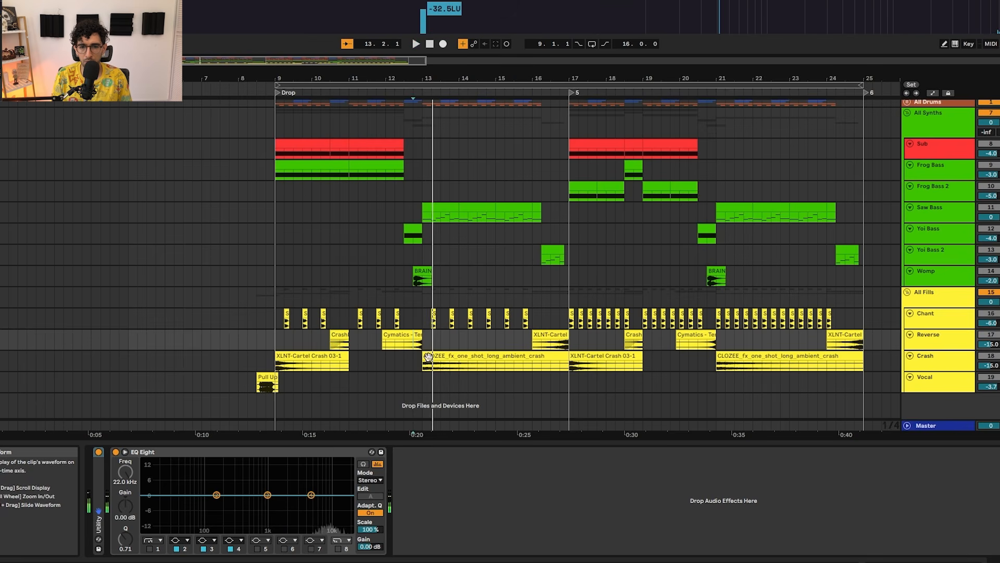
Audition the Crash track's XLNT-Cartel Crash 03-1 and CLOZEE_fx_one_shot_long_ambient_crash clips
left_click(324, 356)
key("space")
left_click(435, 353)
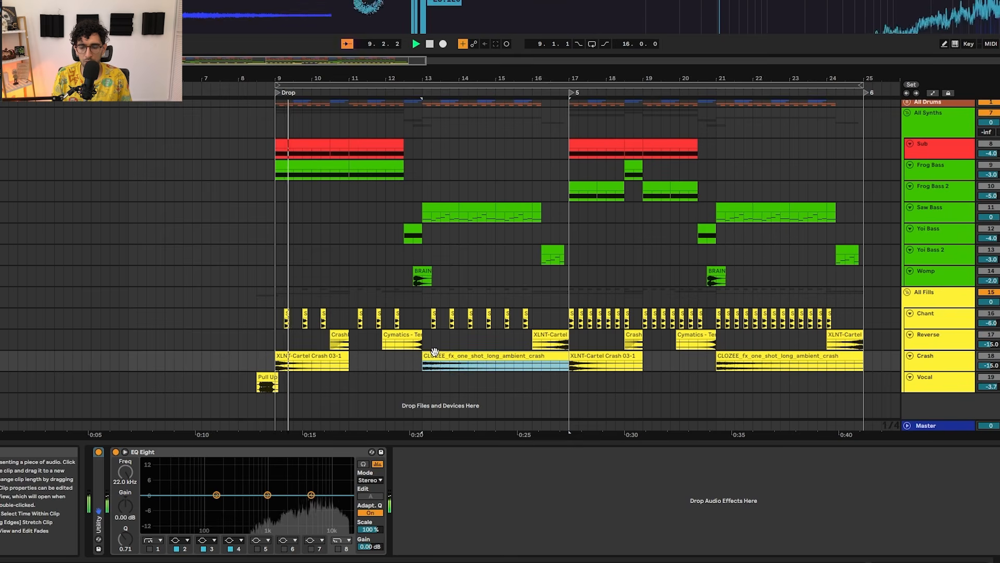
key("space")
key("space")
key("space")
Play the Vocal track's Pull Up clip leading into the drop
left_click(267, 380)
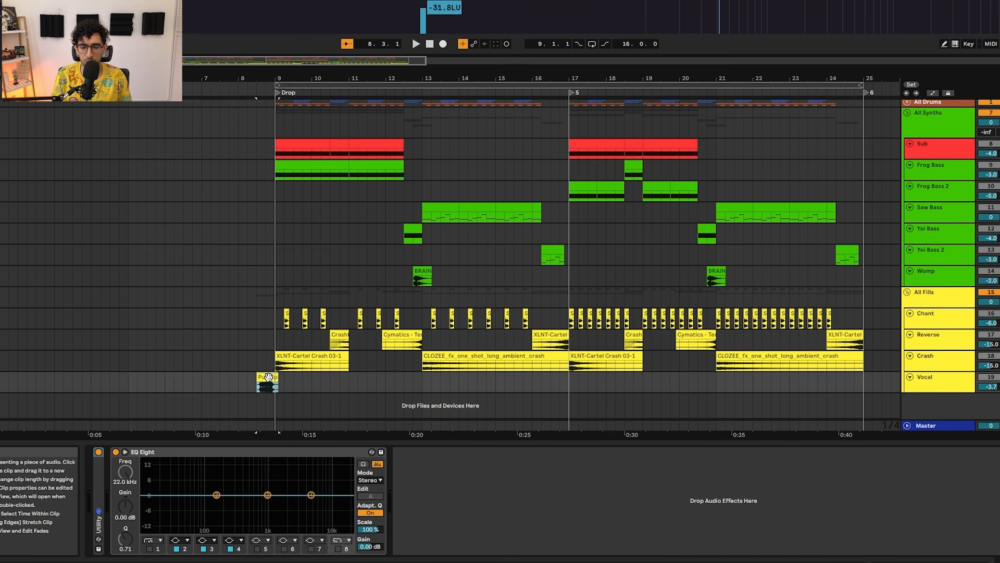
key("space")
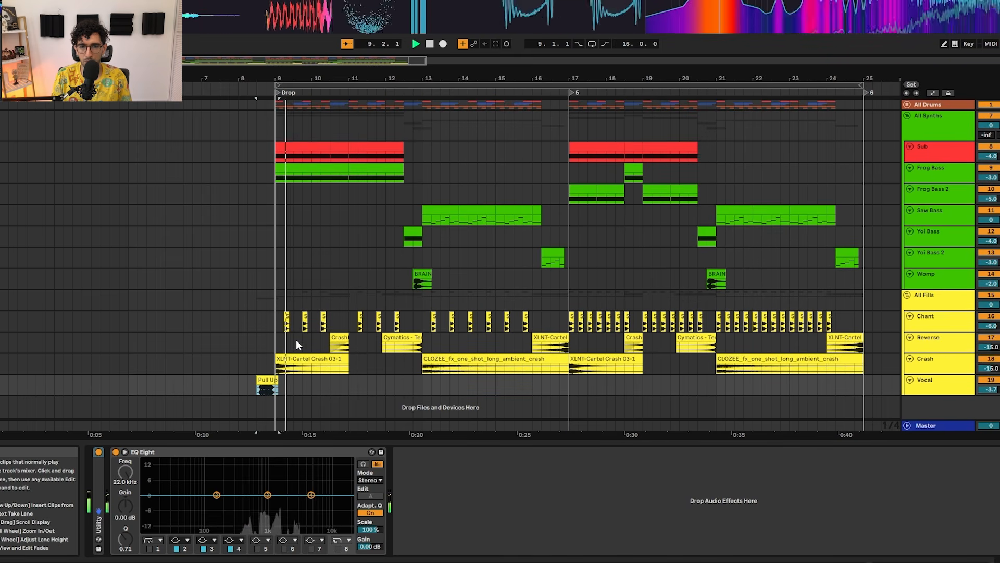
key("space")
Show the device chain of the All Synths group and of the Yoi Bass 2 track
left_click(264, 133)
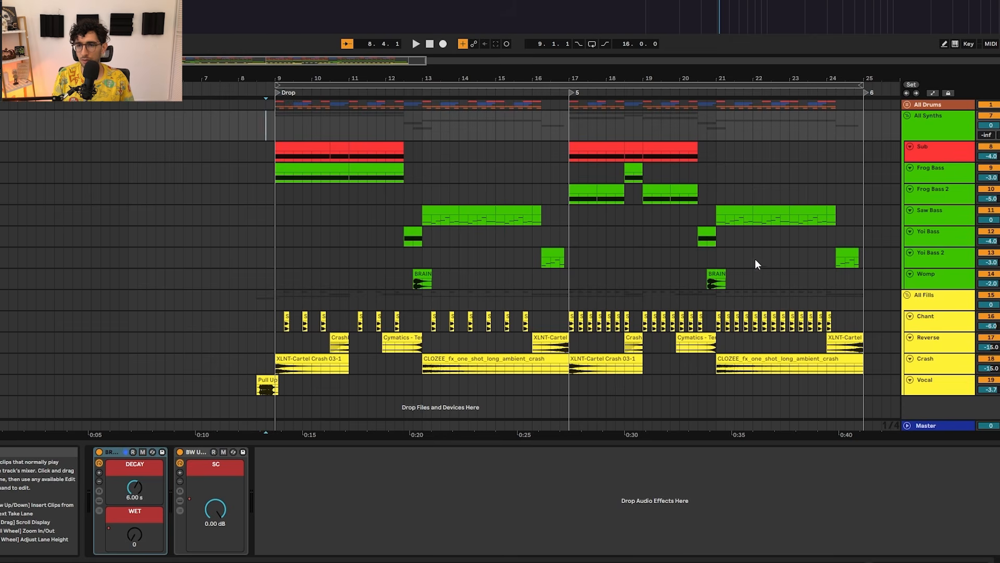
left_click(808, 256)
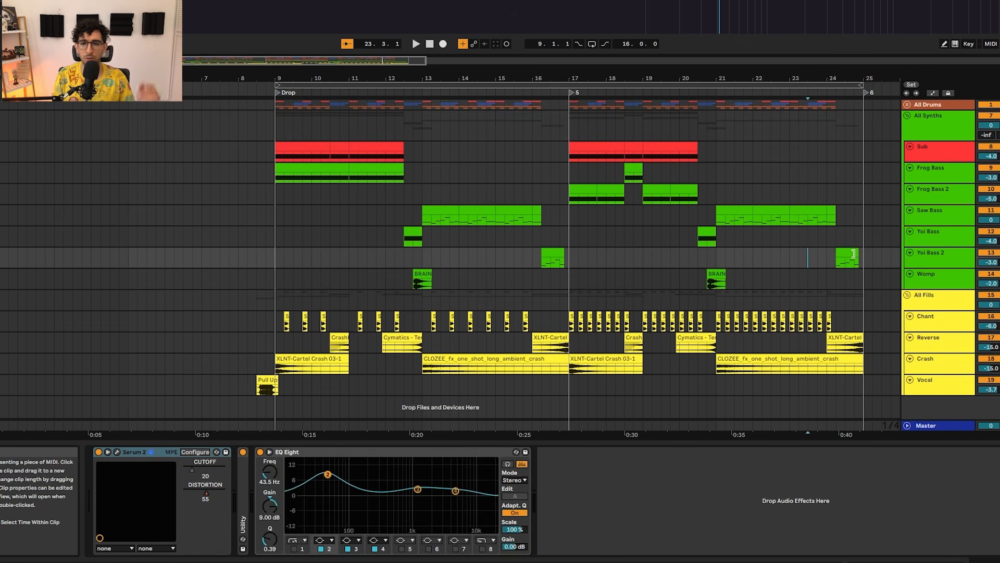